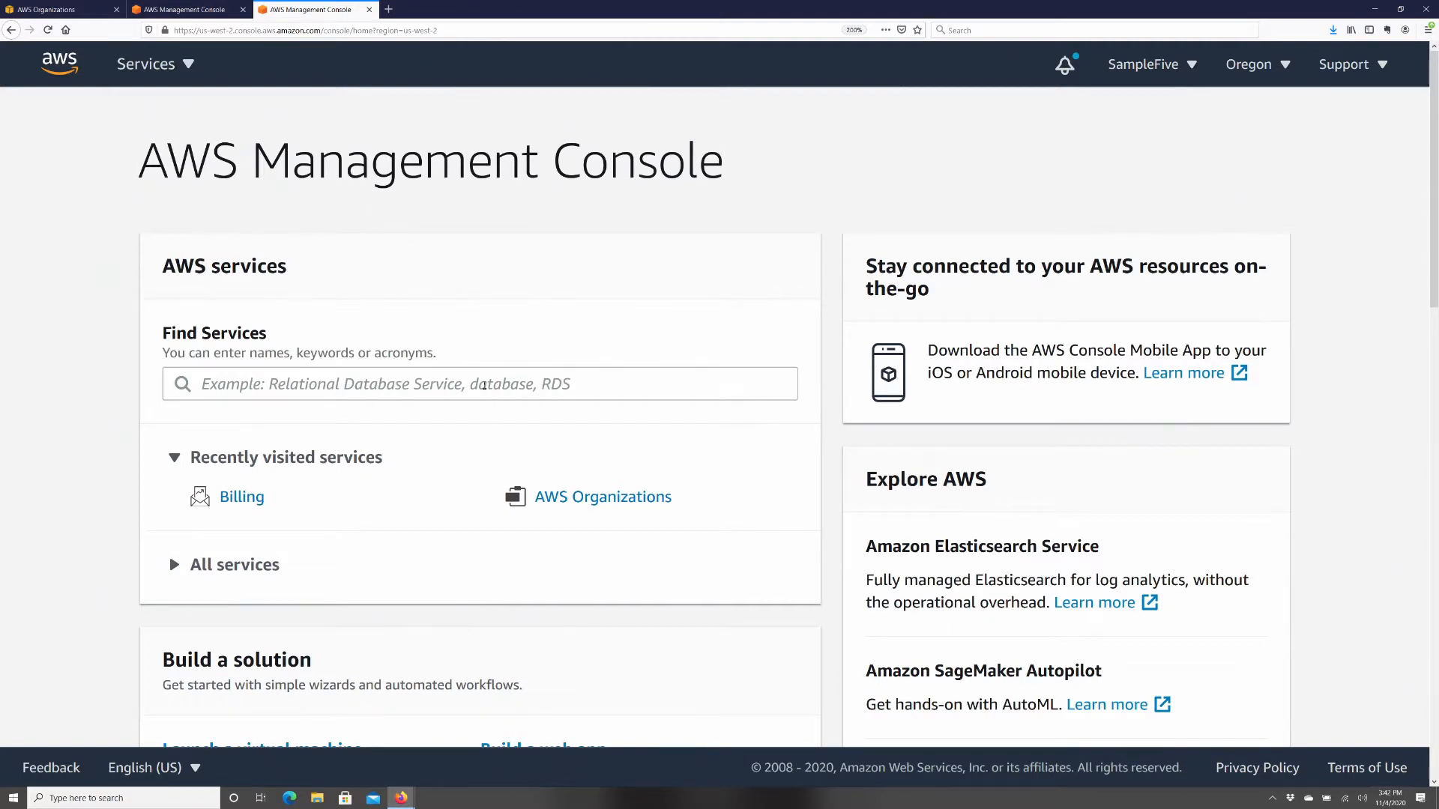
# - Find Amazon Connect by searching 'conne' in Find Services and start setting up a new instance
pyautogui.click(484, 385)
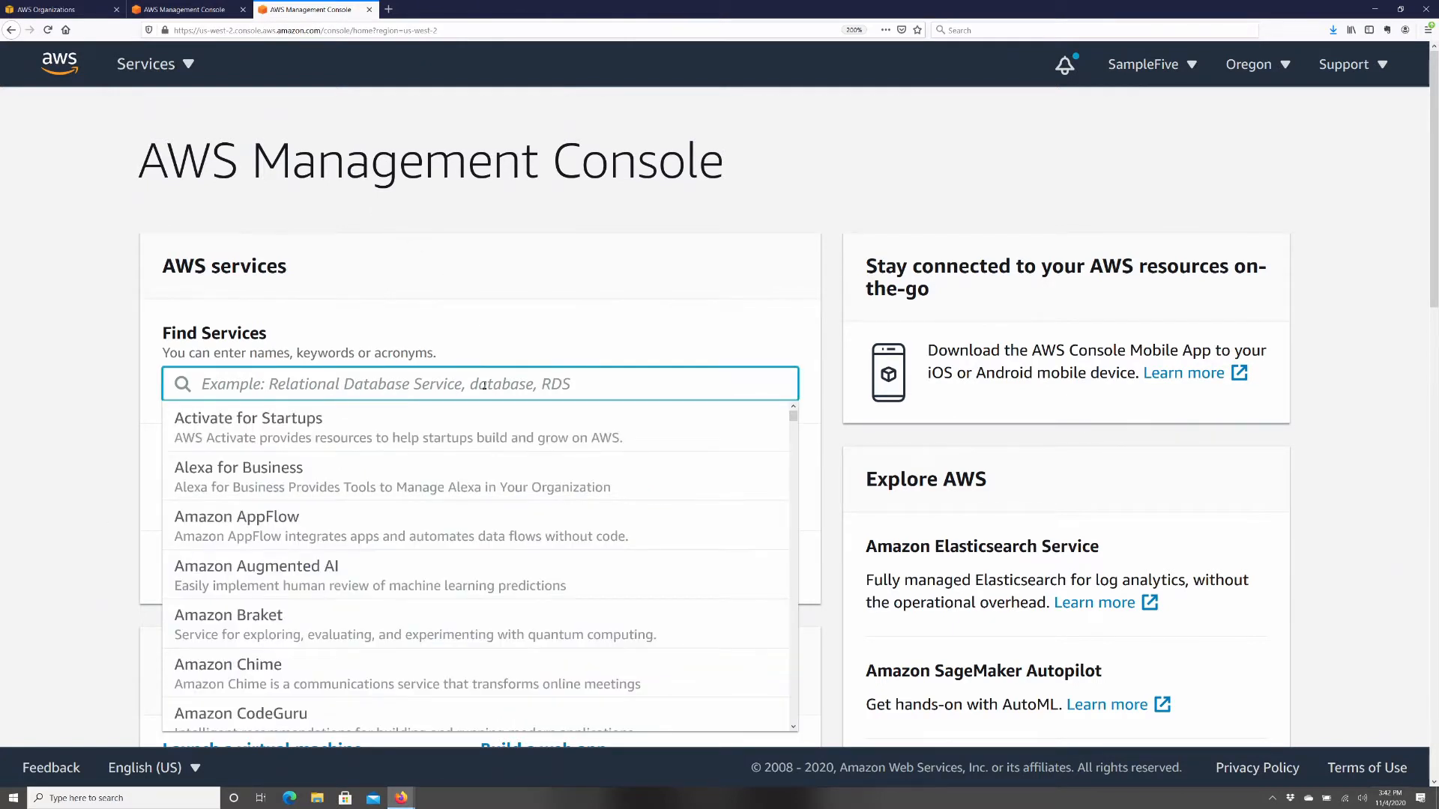
pyautogui.write('conne')
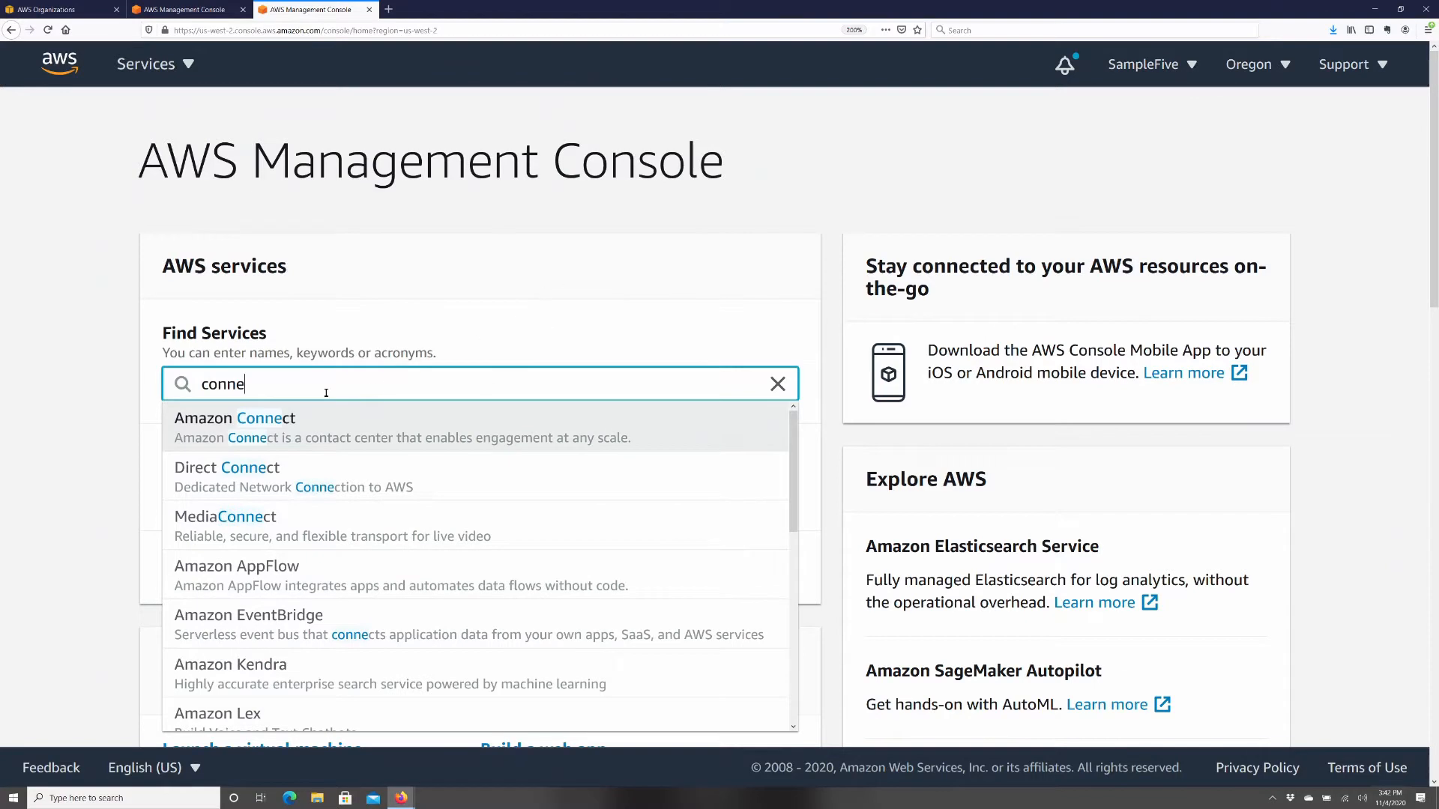
pyautogui.click(261, 417)
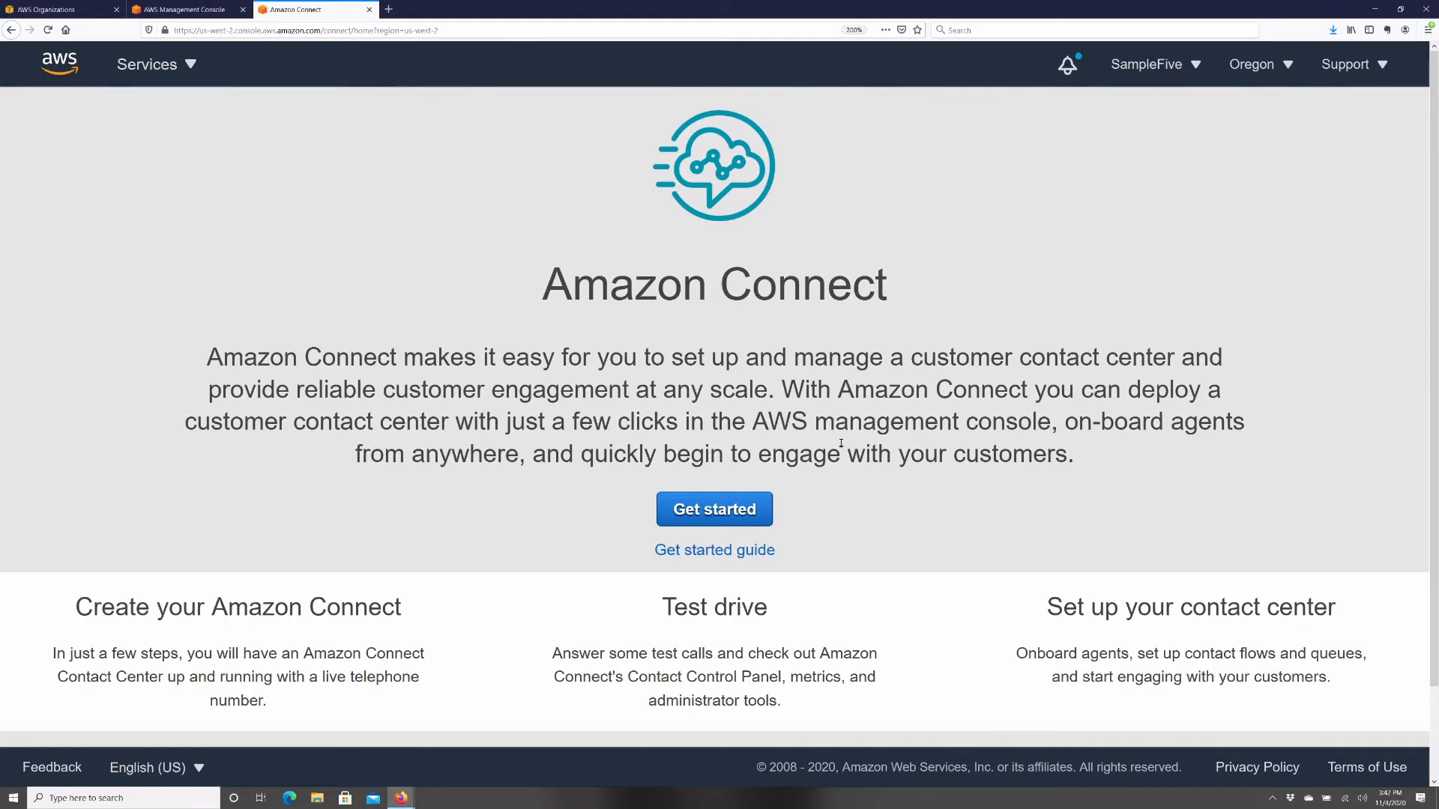
pyautogui.click(712, 510)
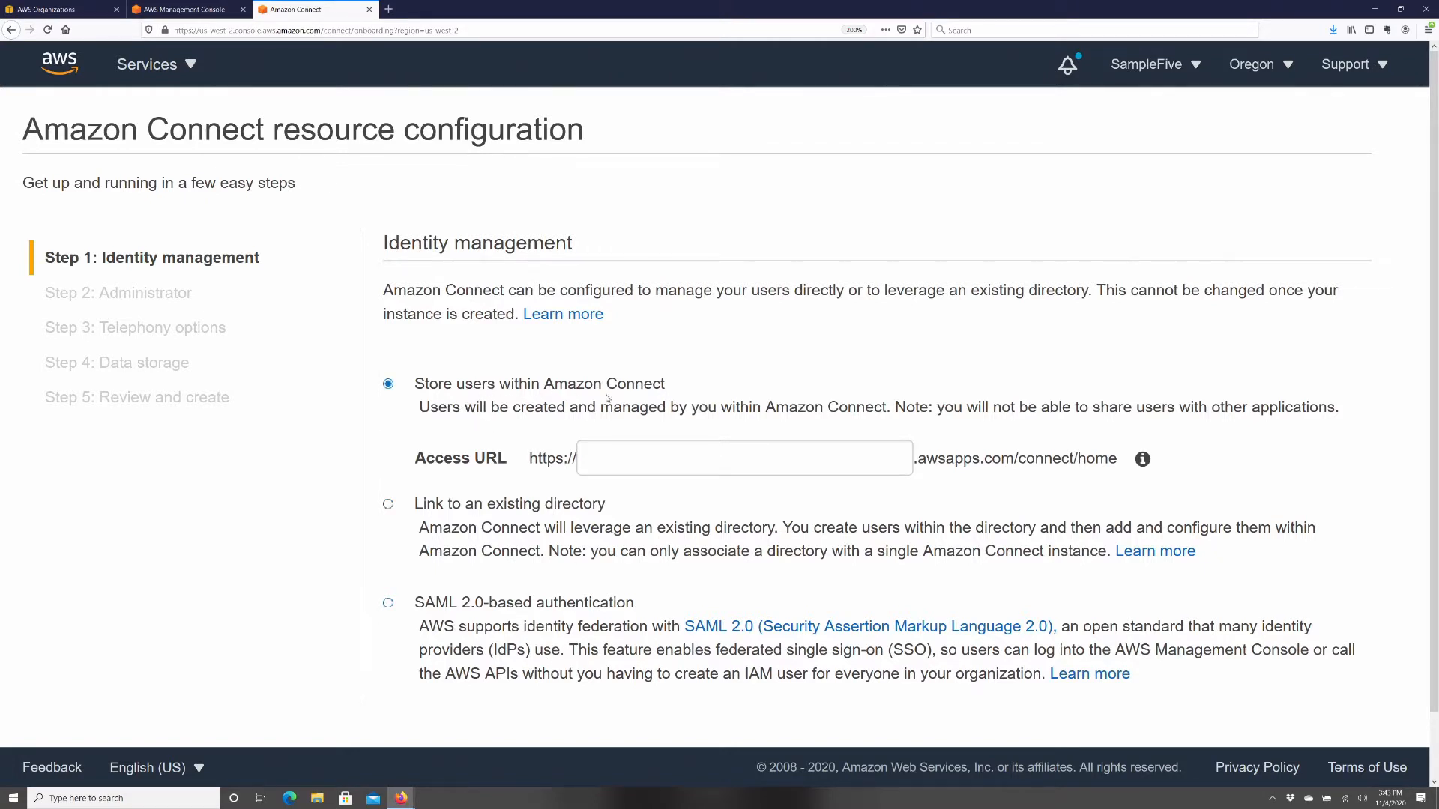
# - Keep users stored in Amazon Connect, enter the instance alias as the Access URL, and continue
pyautogui.click(658, 460)
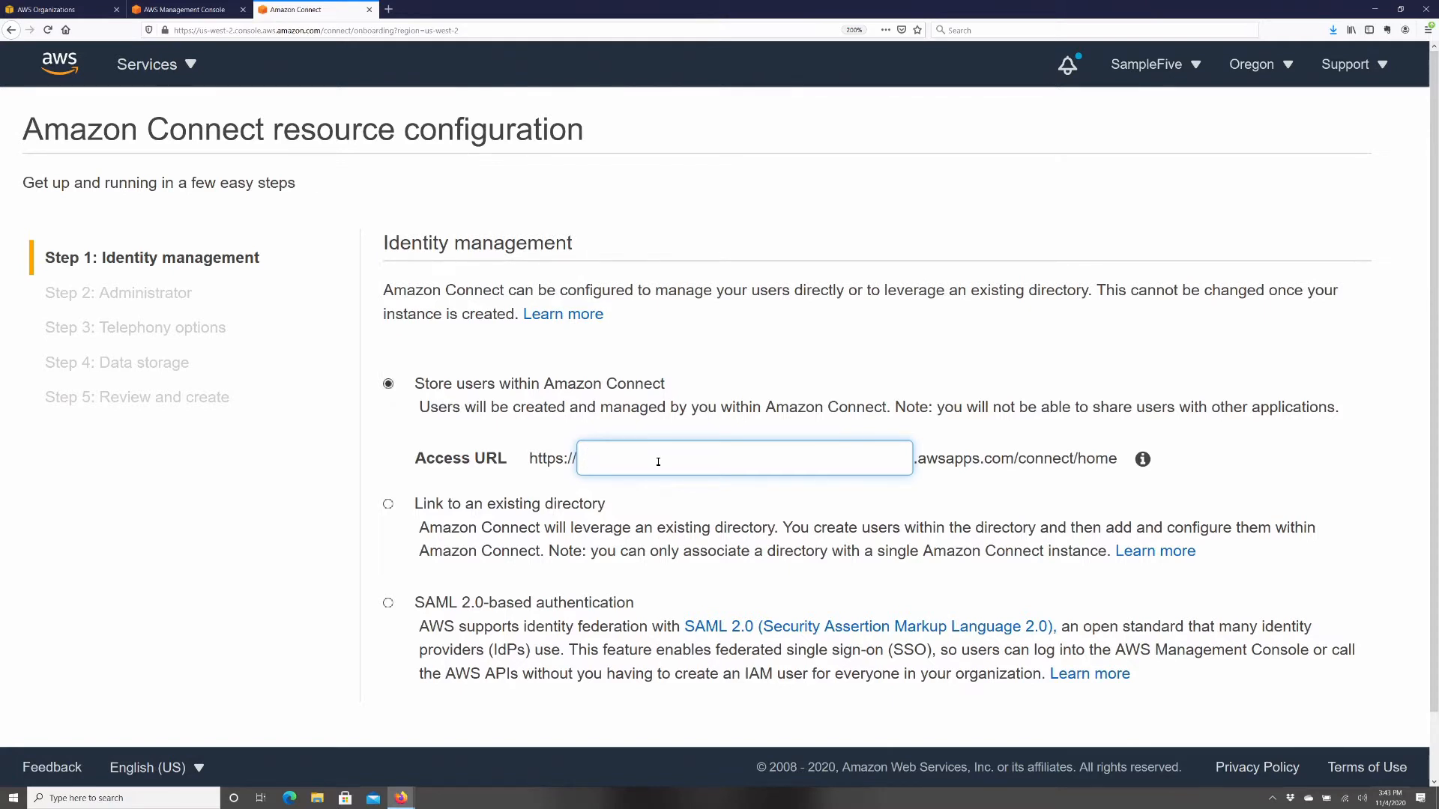
pyautogui.scroll(-2, 1147, 675)
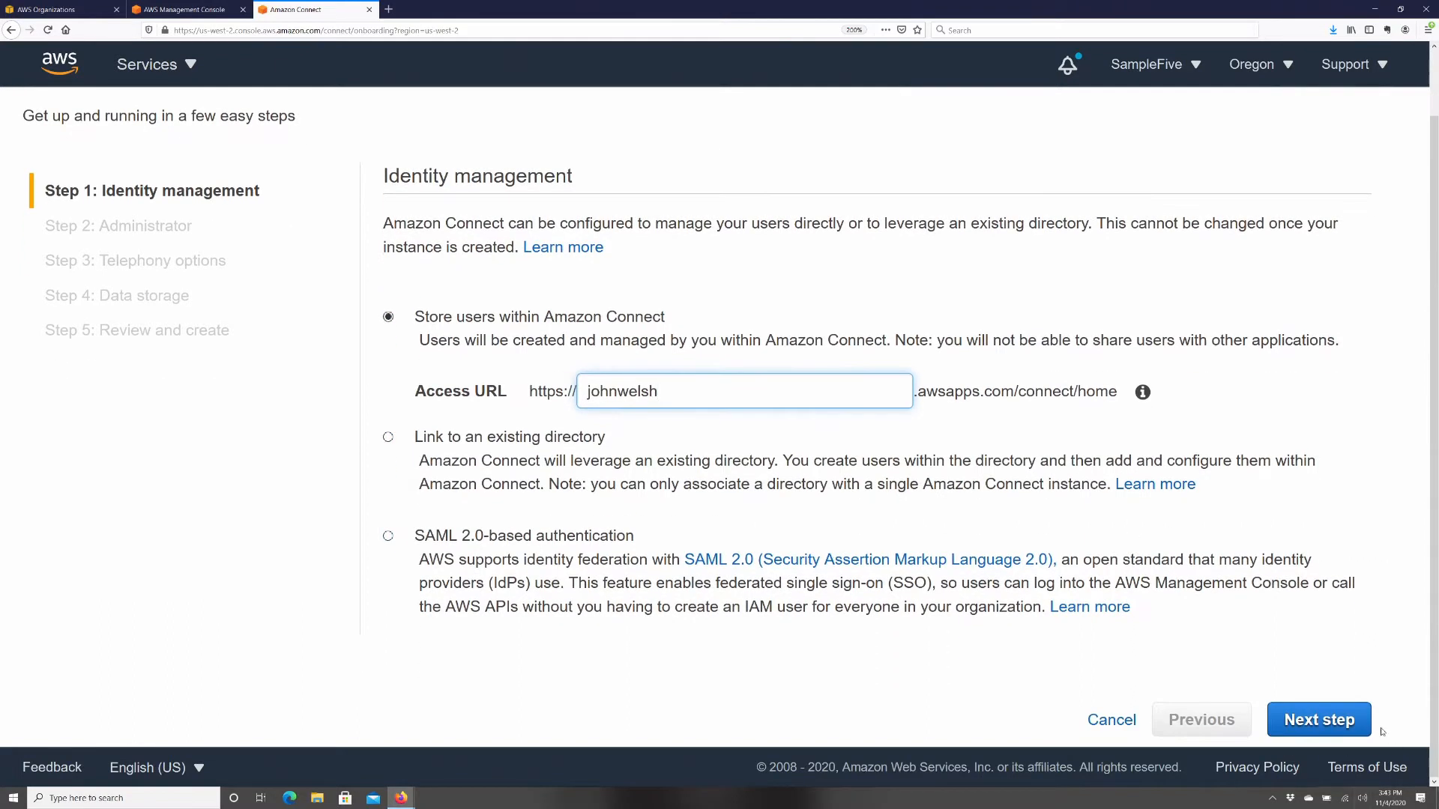
pyautogui.click(1327, 727)
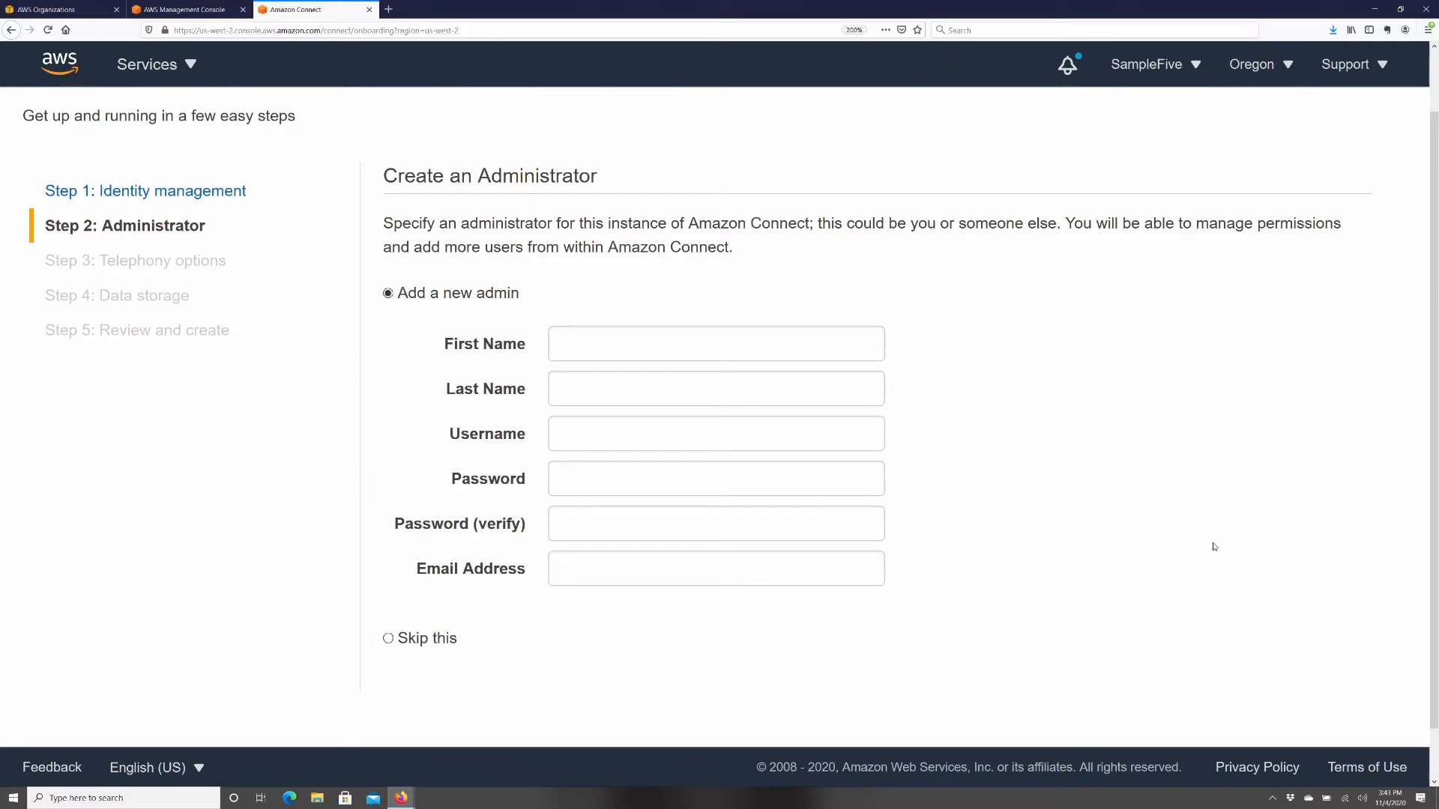
# - Fill in the administrator's first name, last name, username, password and e-mail address
pyautogui.scroll(1, 1212, 547)
pyautogui.scroll(-2, 1212, 547)
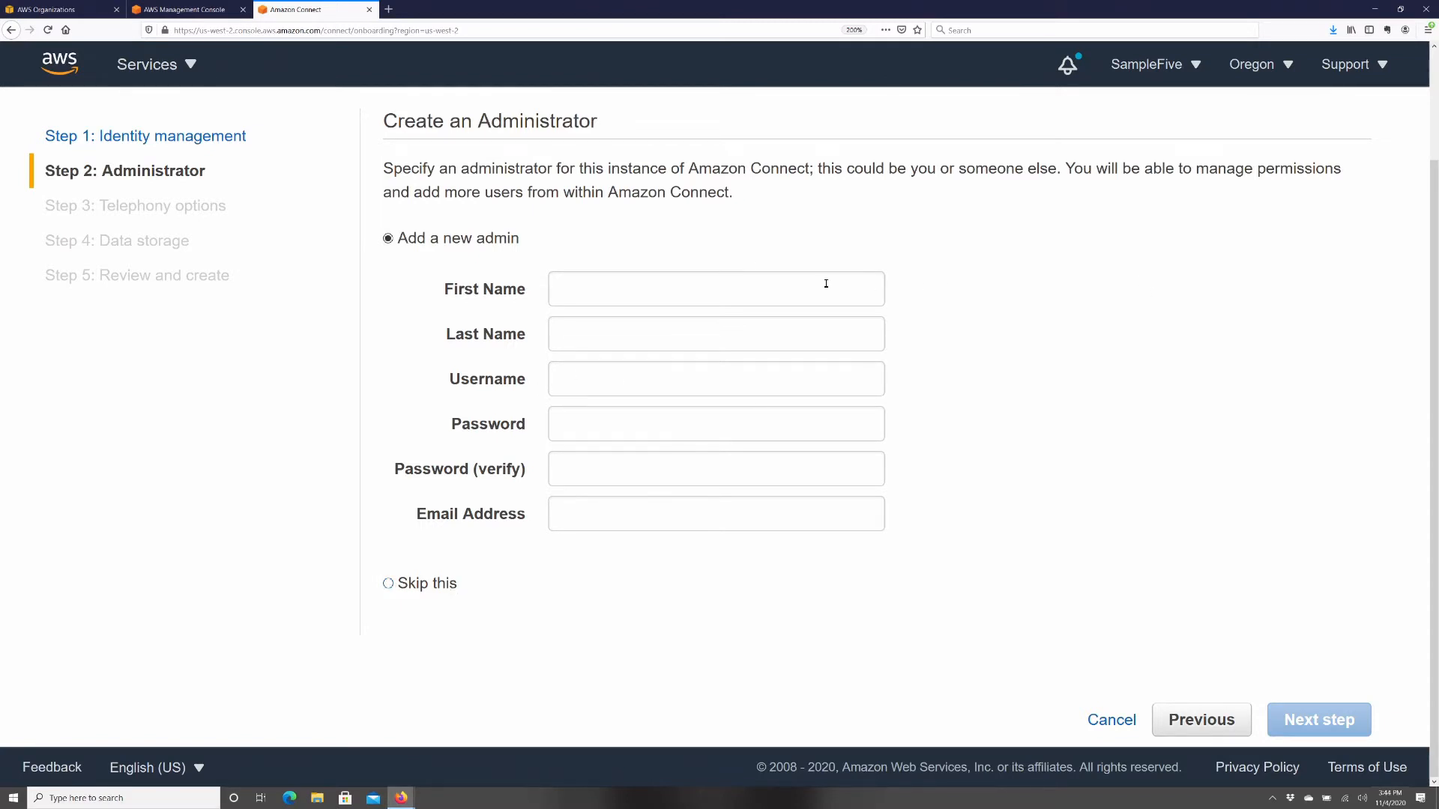
pyautogui.click(587, 298)
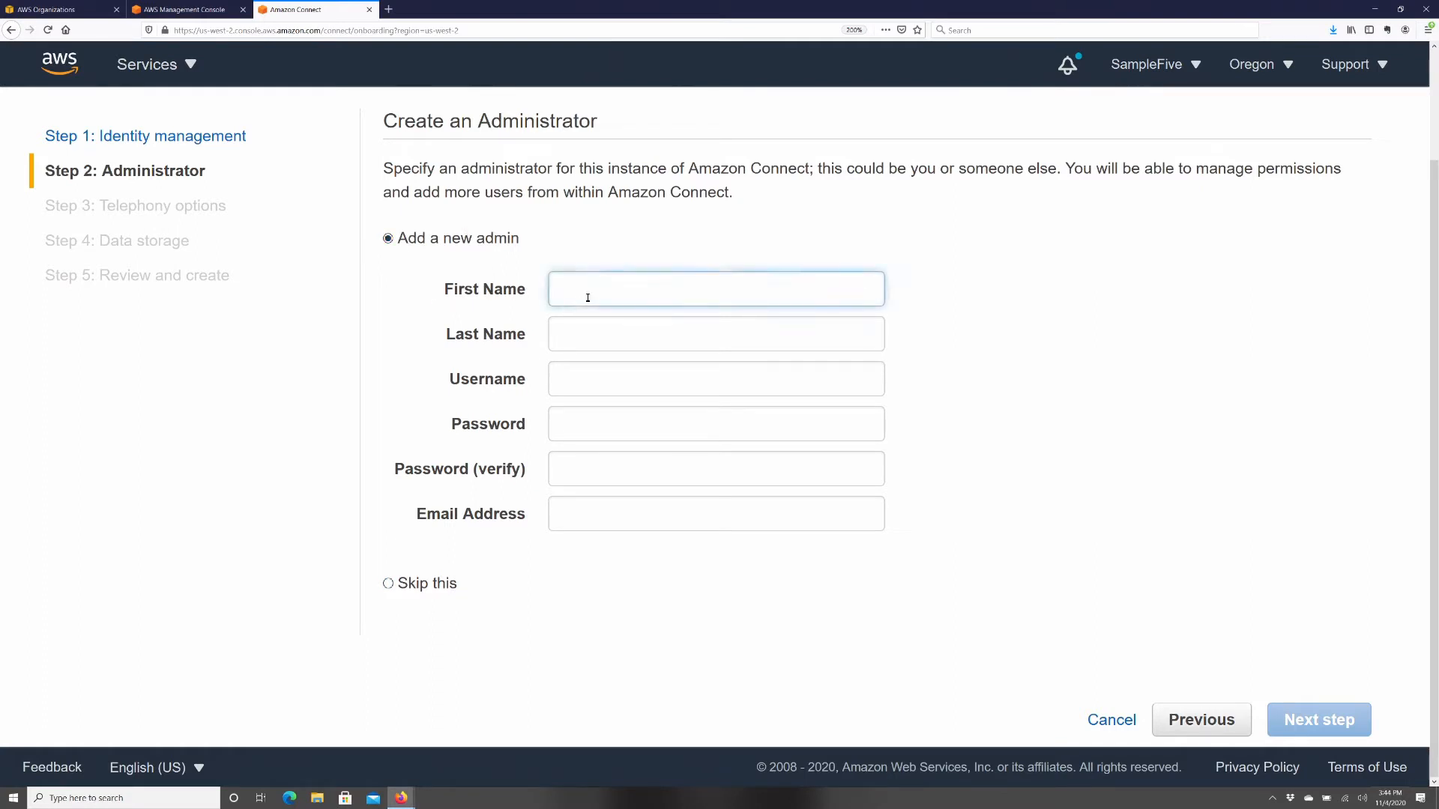
pyautogui.press('Tab')
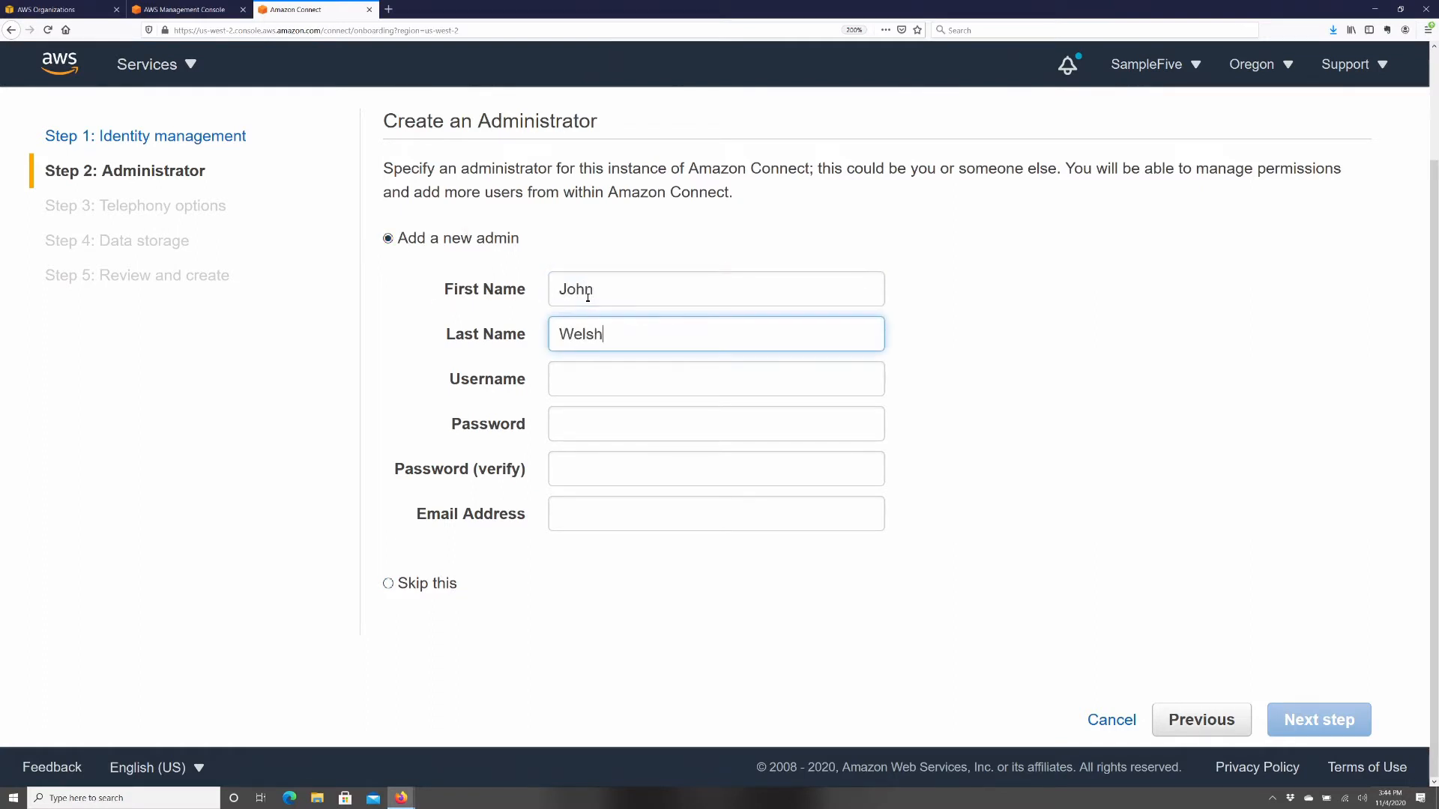
pyautogui.press('Tab')
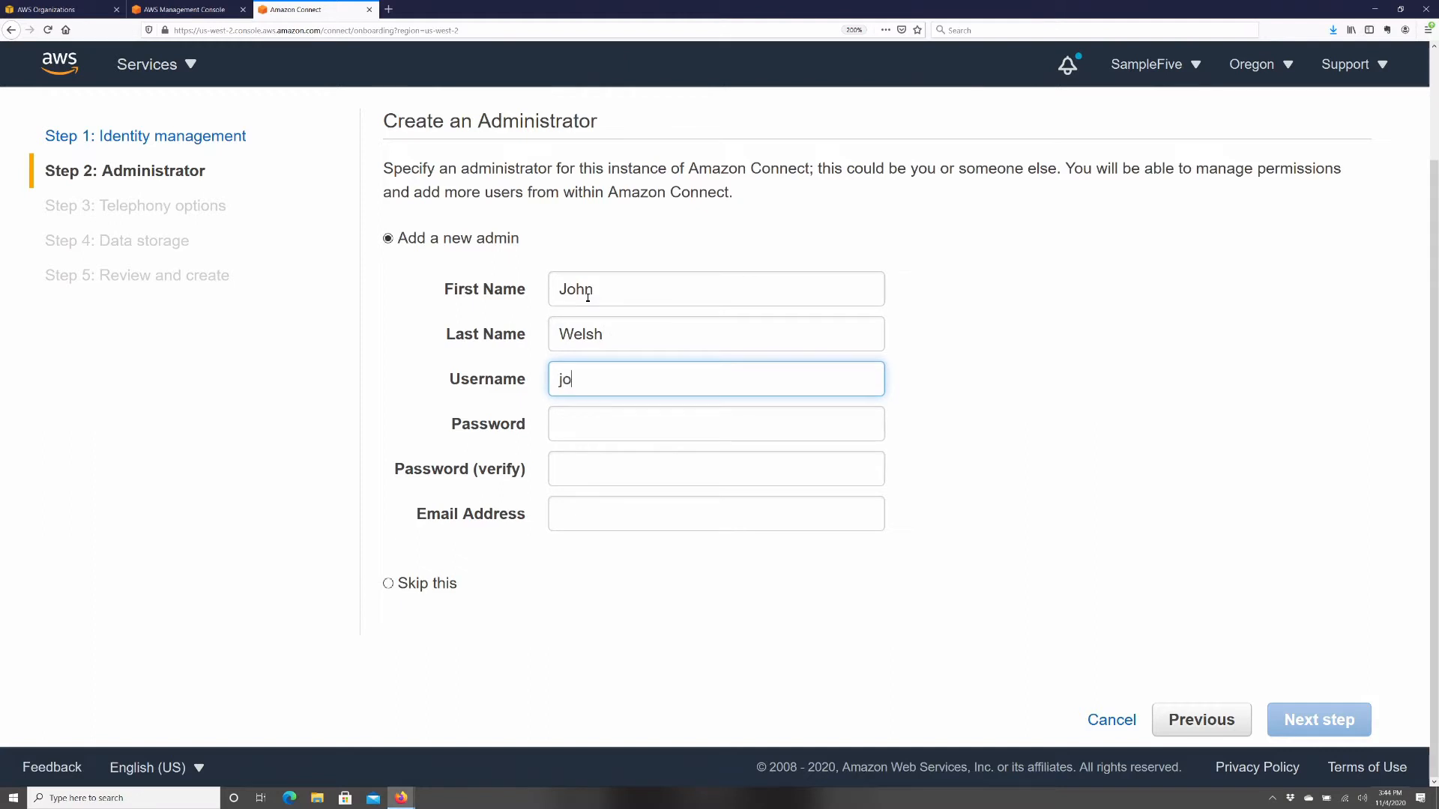
pyautogui.press('Tab')
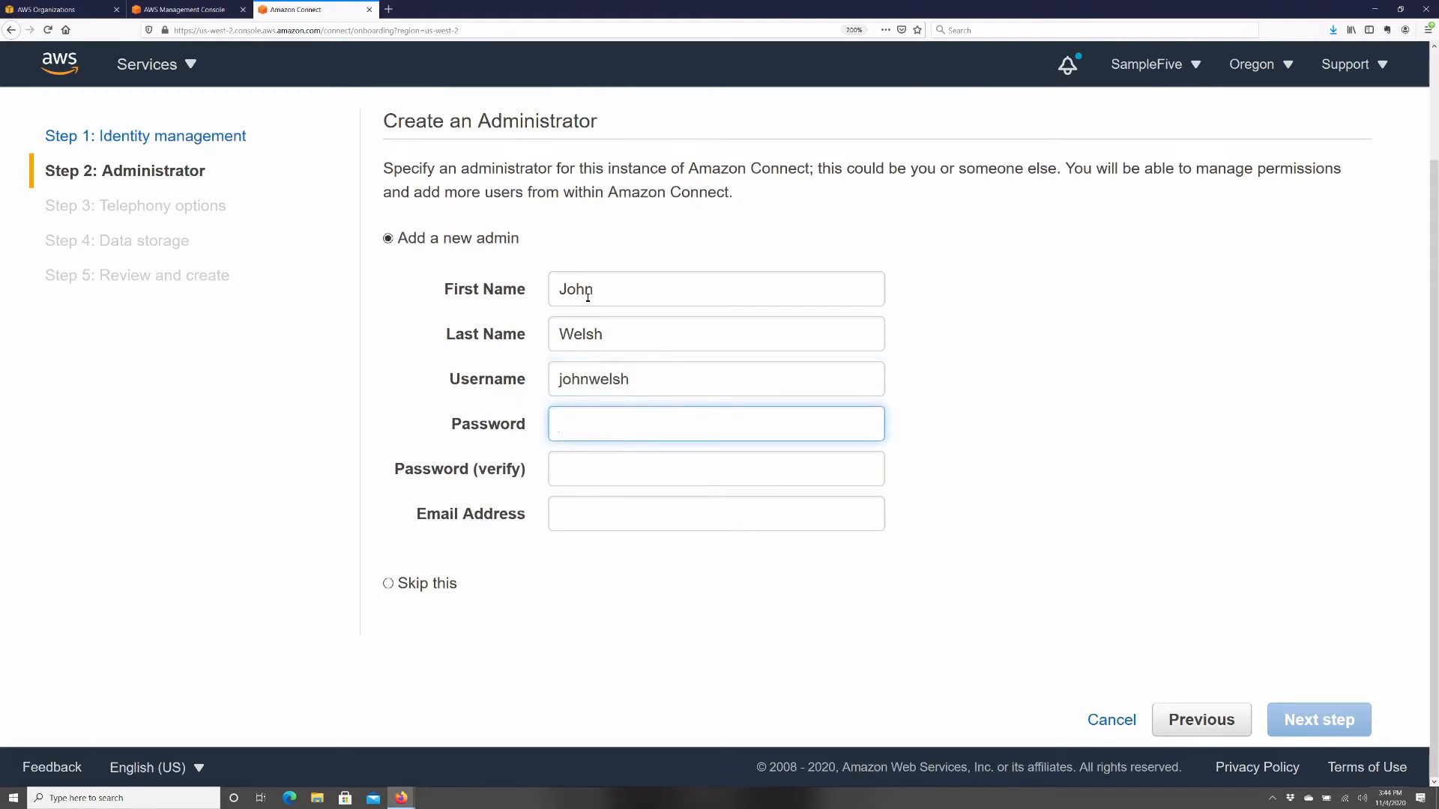
pyautogui.write('••••••••••')
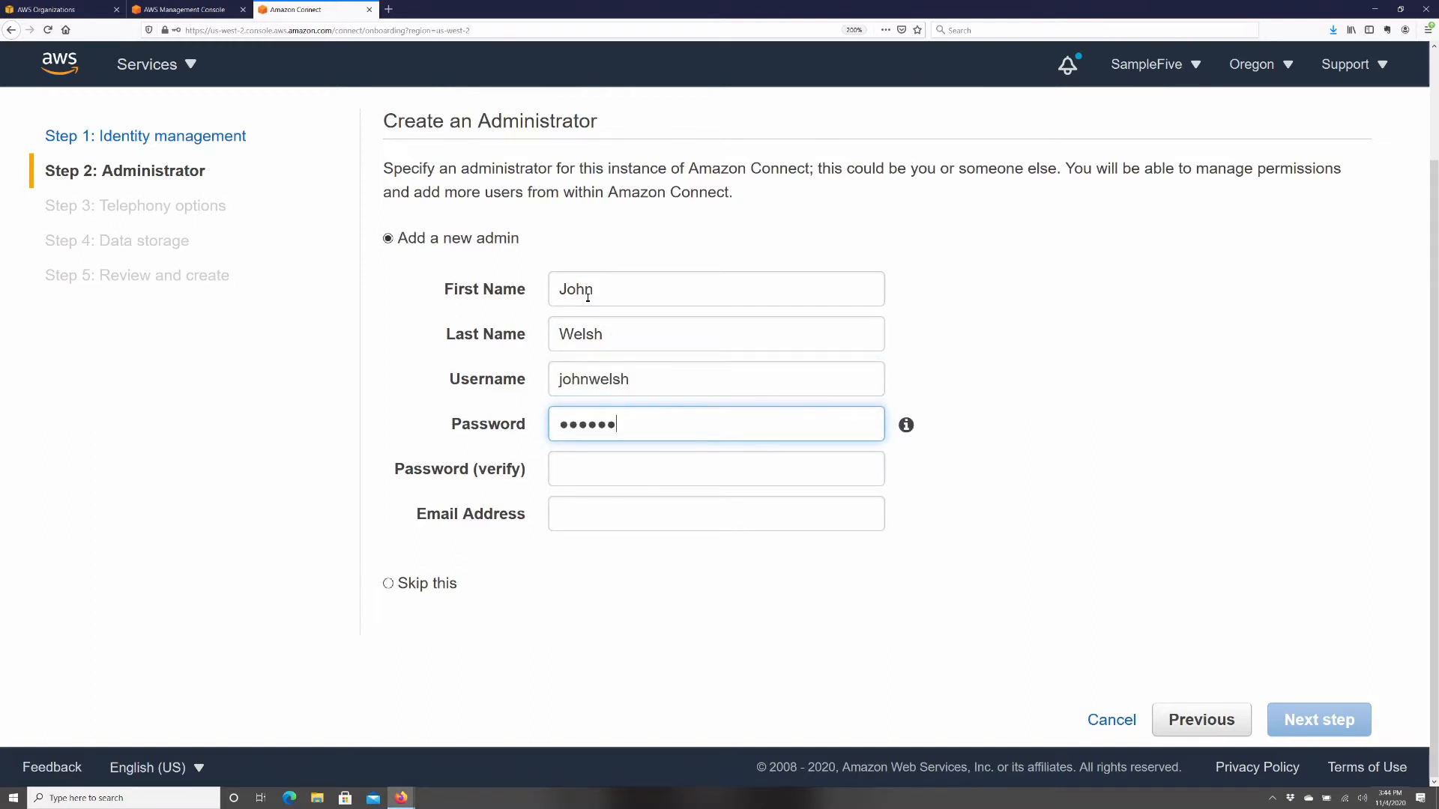
pyautogui.write('•')
pyautogui.press('Tab')
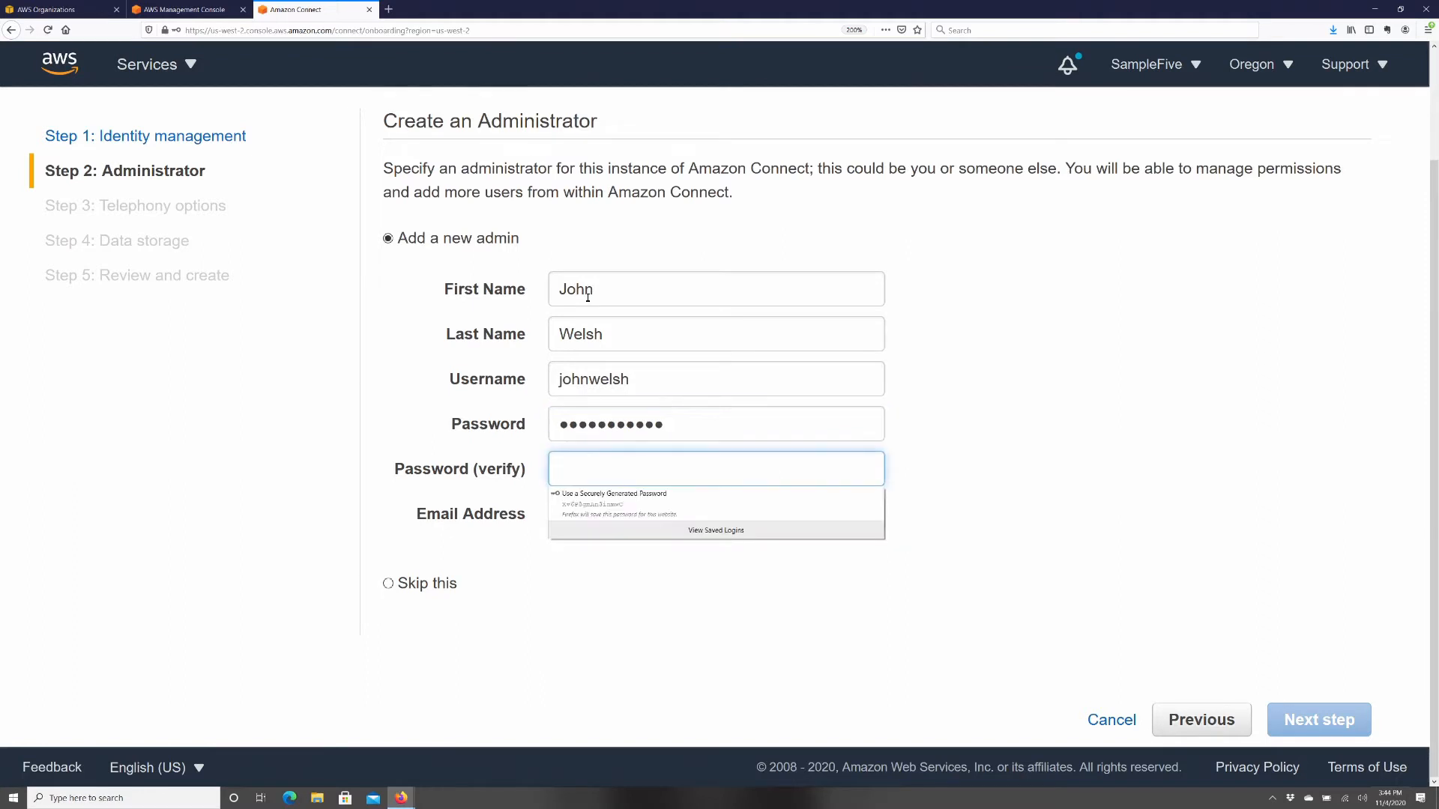
pyautogui.write('••••••••••')
pyautogui.press('Tab')
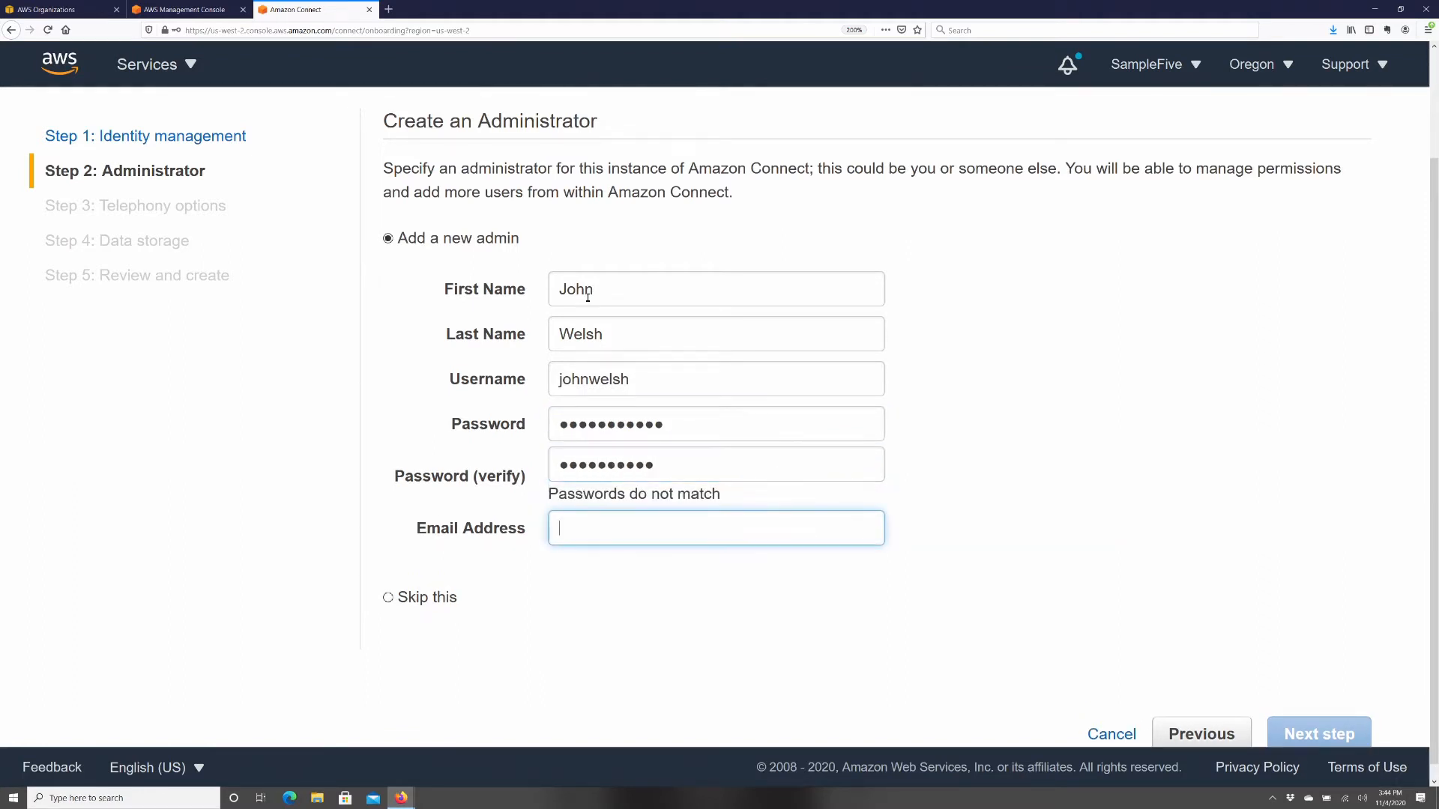
# - Retype the confirmation password so it matches, then continue to Telephony options
pyautogui.click(824, 635)
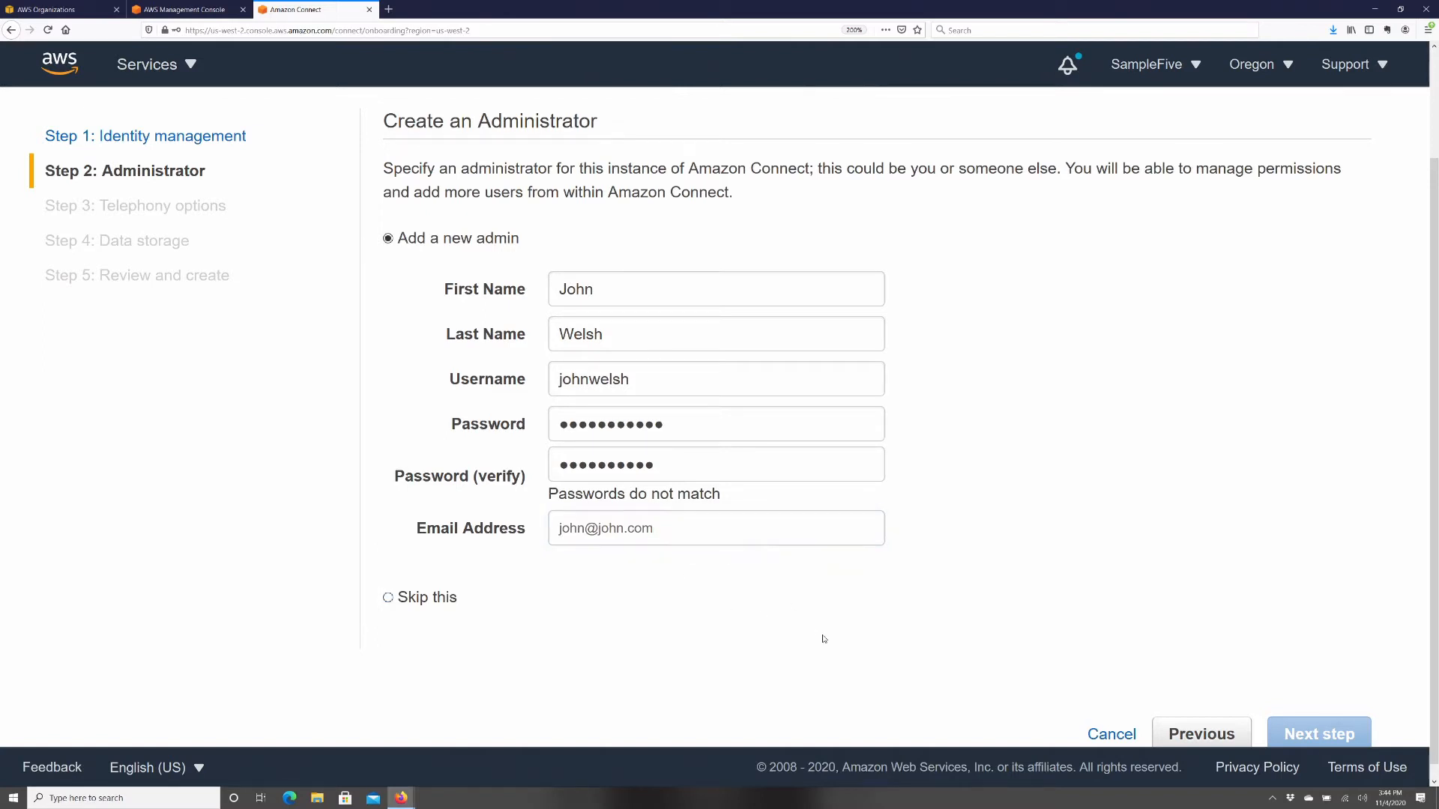
pyautogui.click(674, 424)
pyautogui.doubleClick(665, 470)
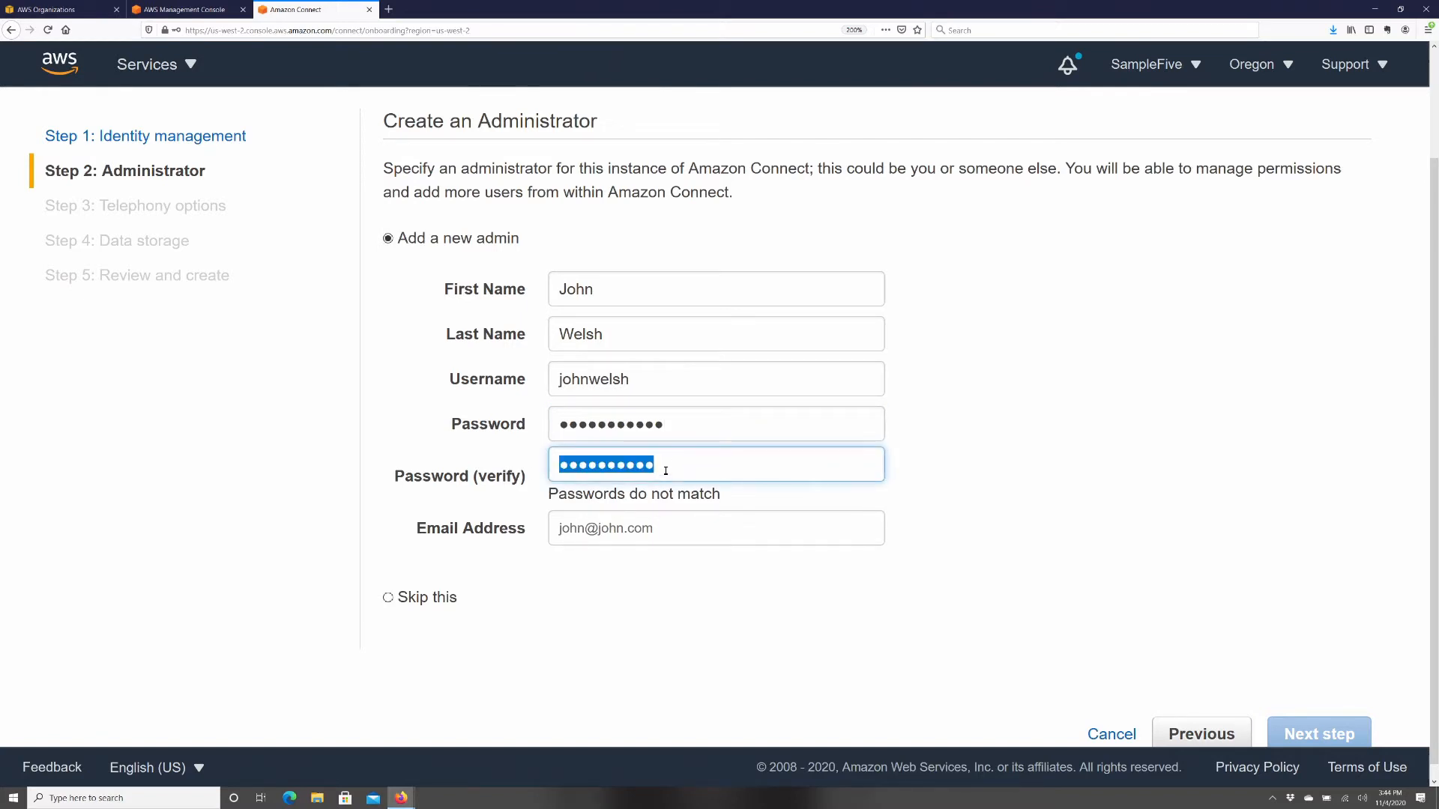
pyautogui.write('••••••')
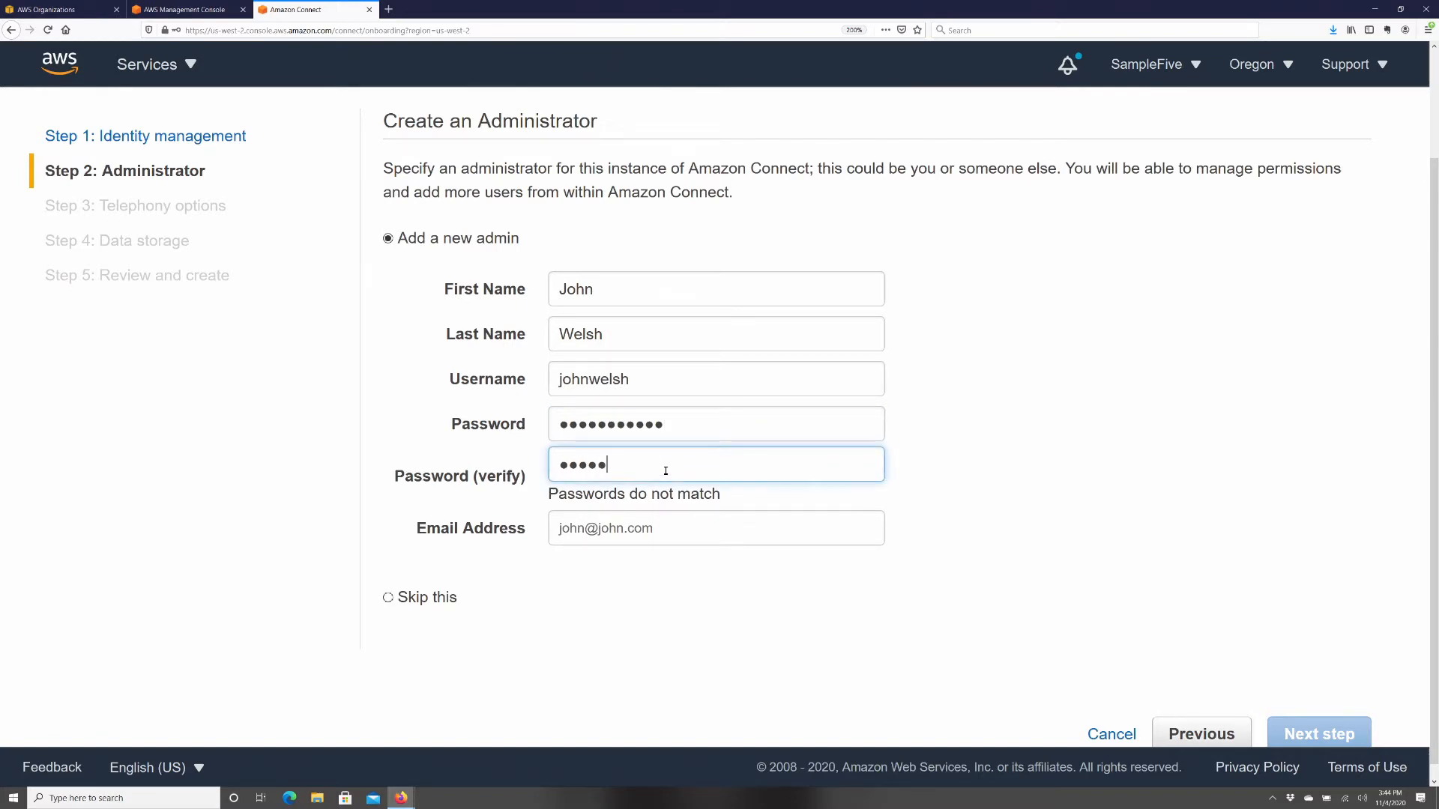
pyautogui.write('•••••')
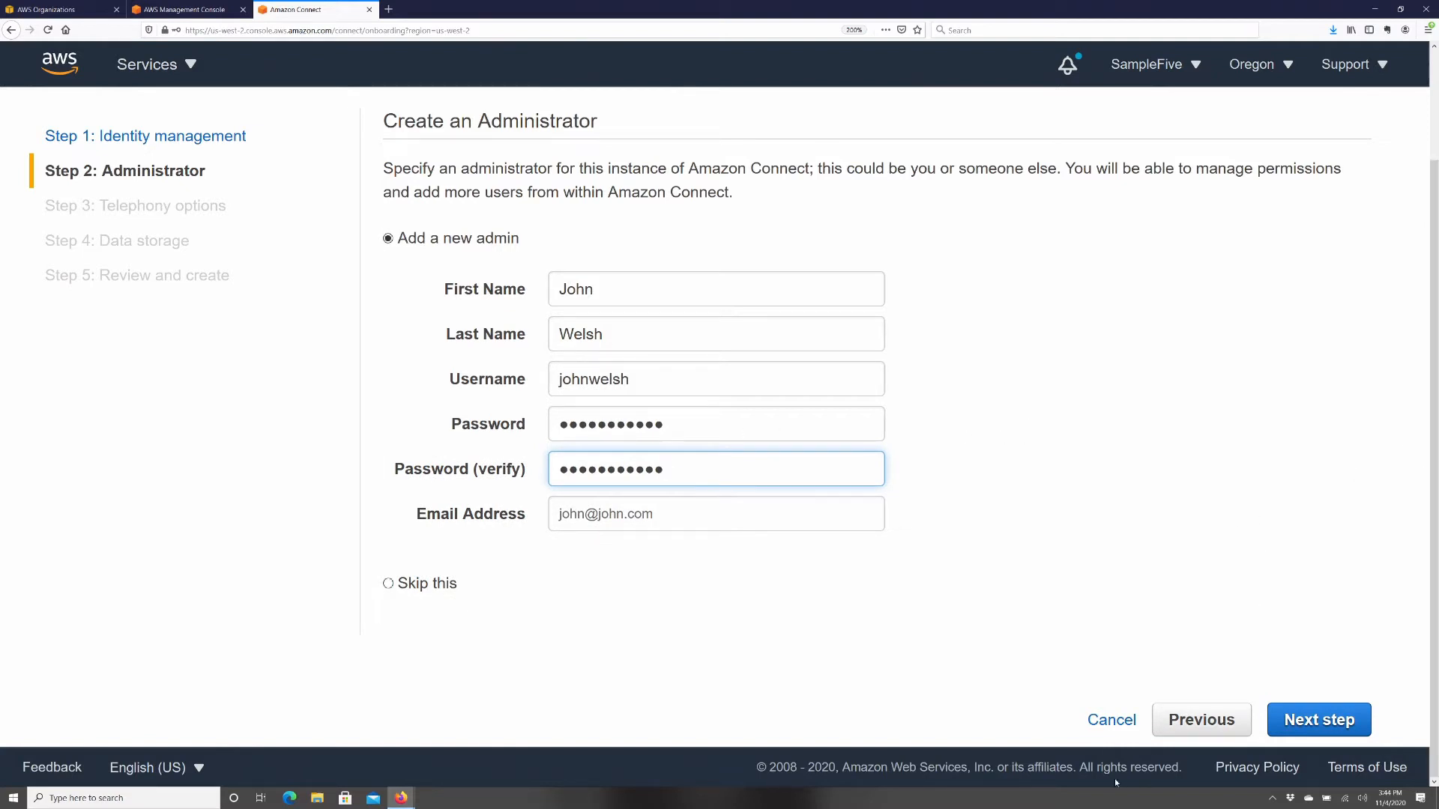
pyautogui.click(1300, 721)
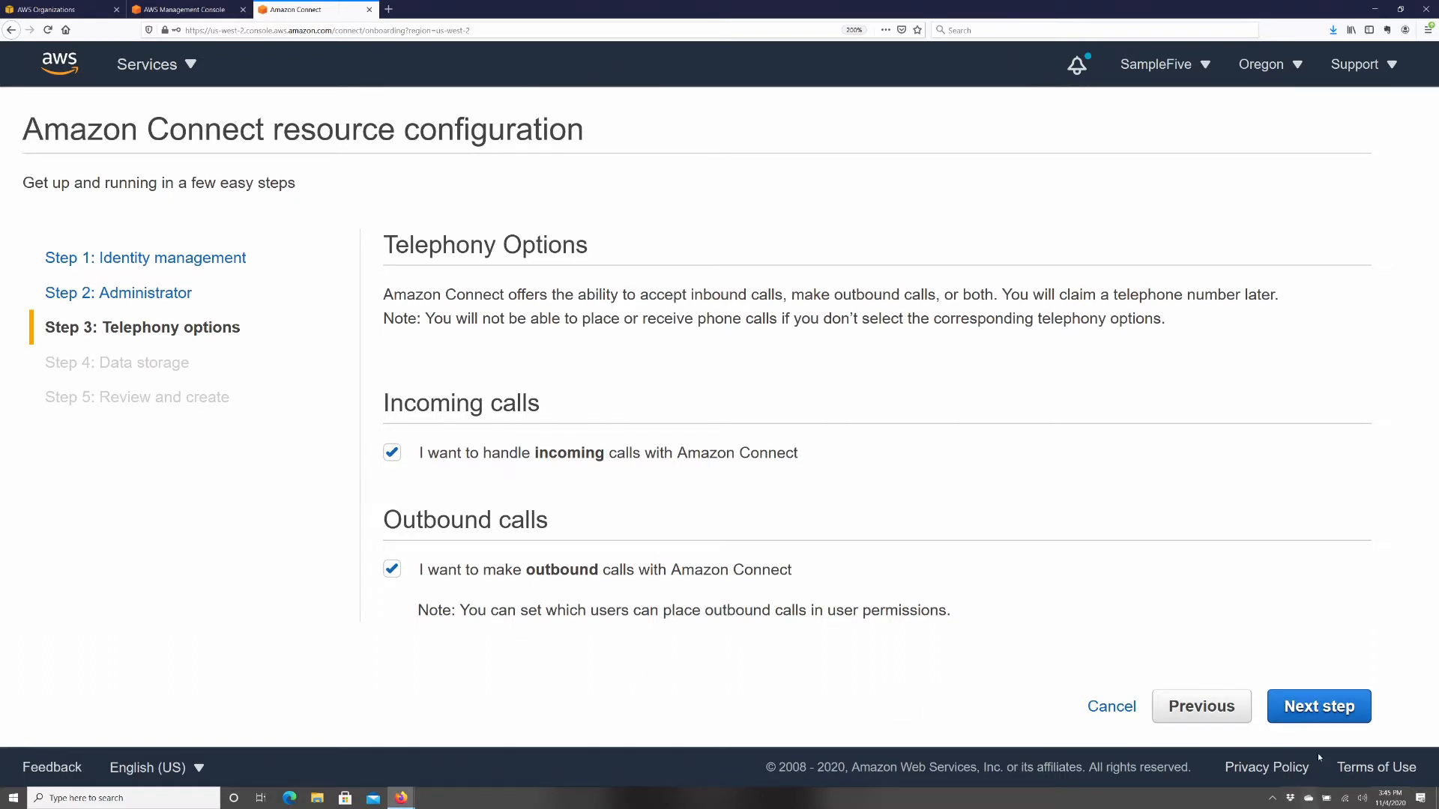
# - Accept incoming and outbound calling and expand the customized data storage settings to review the S3 paths
pyautogui.click(1306, 706)
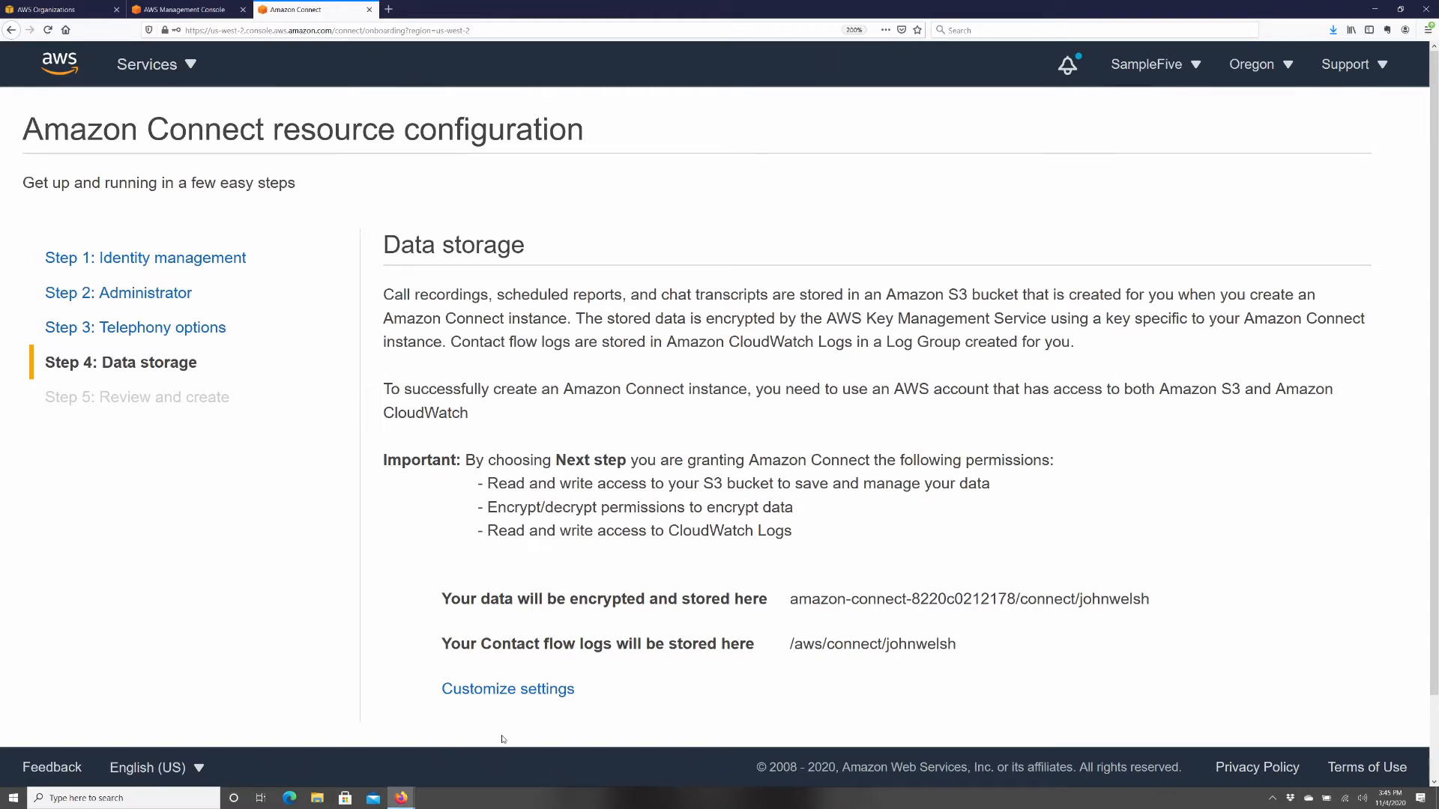
pyautogui.click(505, 691)
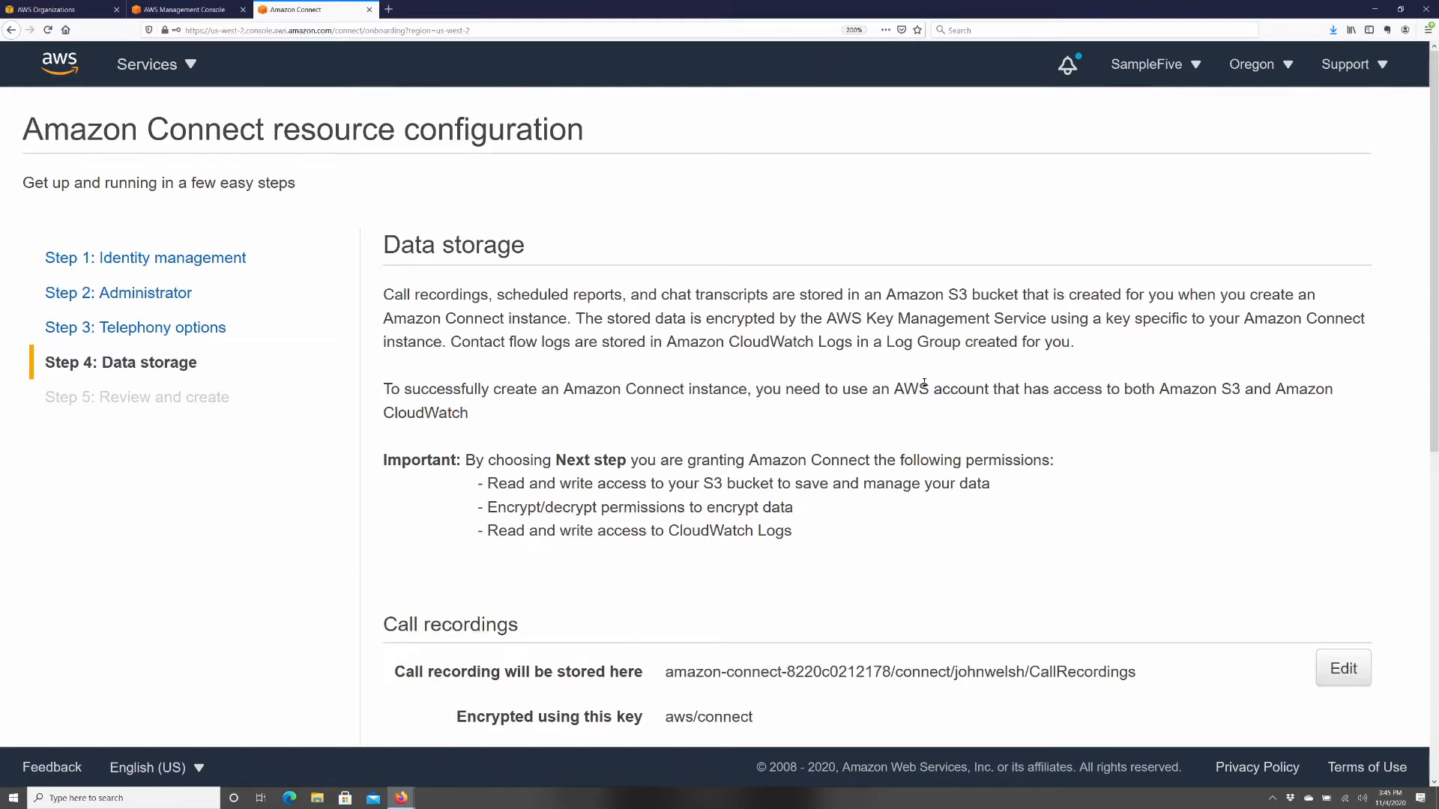
pyautogui.scroll(-8, 958, 375)
pyautogui.scroll(5, 957, 375)
pyautogui.scroll(-5, 958, 376)
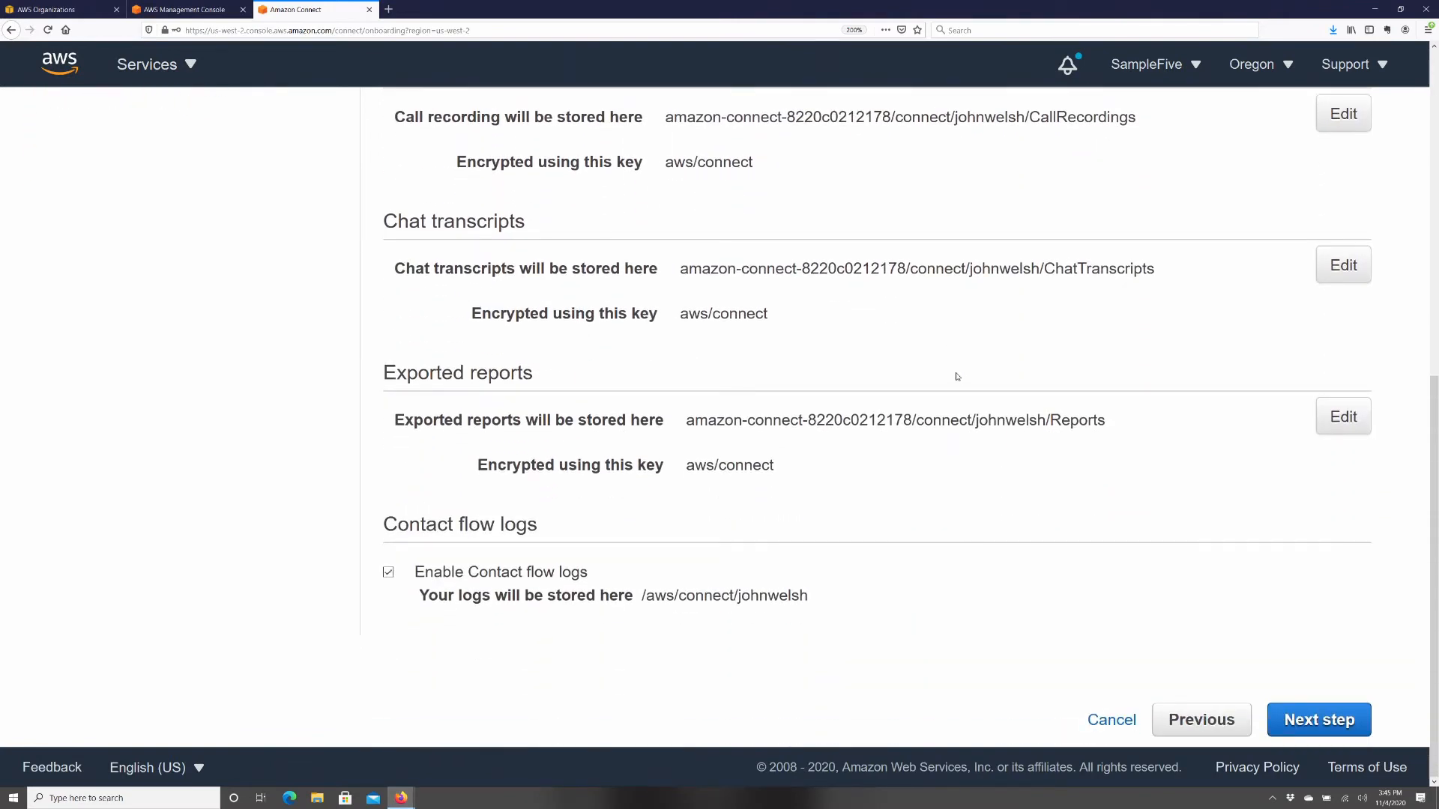
pyautogui.scroll(2, 957, 376)
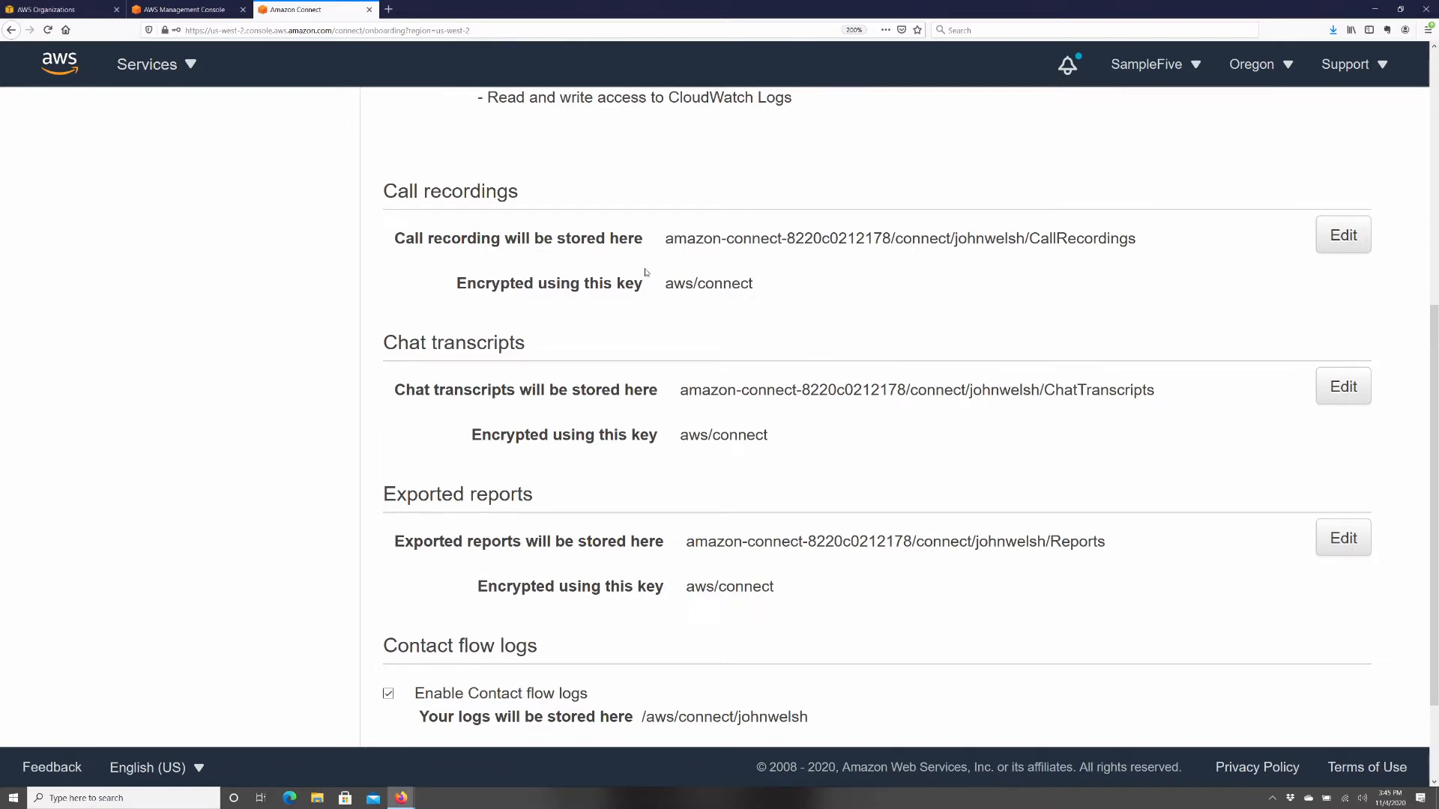
pyautogui.moveTo(664, 241); pyautogui.dragTo(1135, 229)
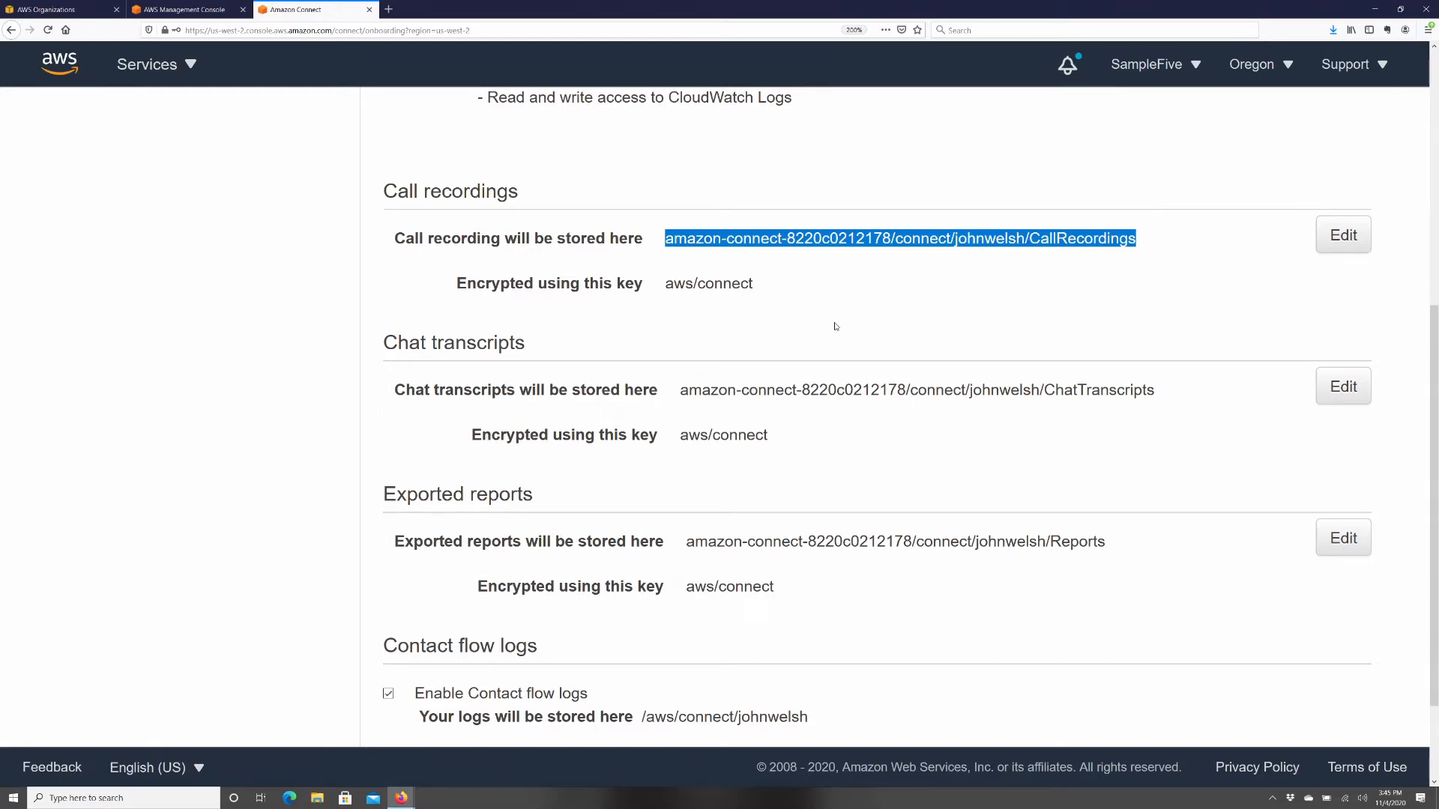
# - Confirm call recording storage uses the aws/connect KMS key, then cancel the edit without changes
pyautogui.click(1342, 235)
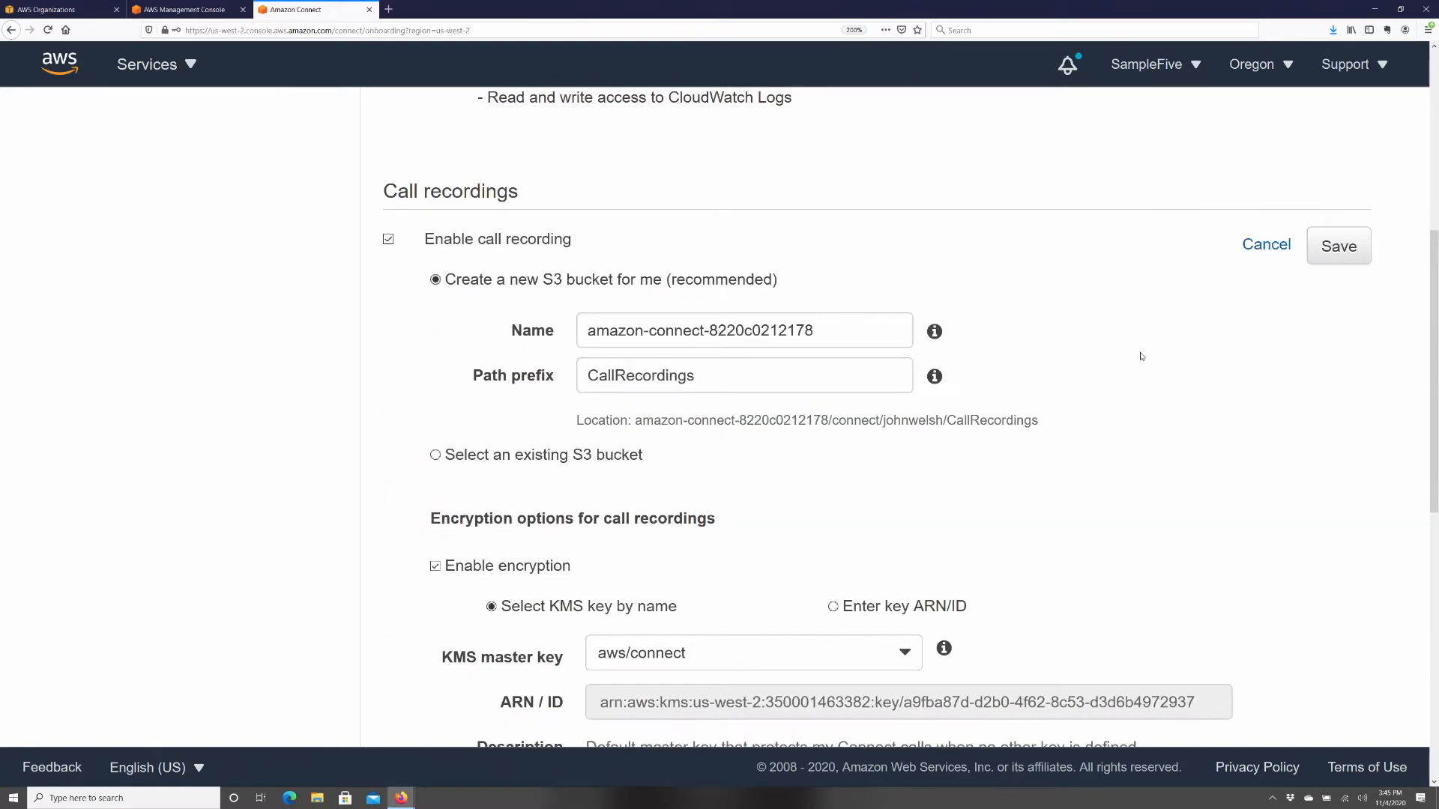
pyautogui.scroll(1, 941, 437)
pyautogui.scroll(-4, 642, 670)
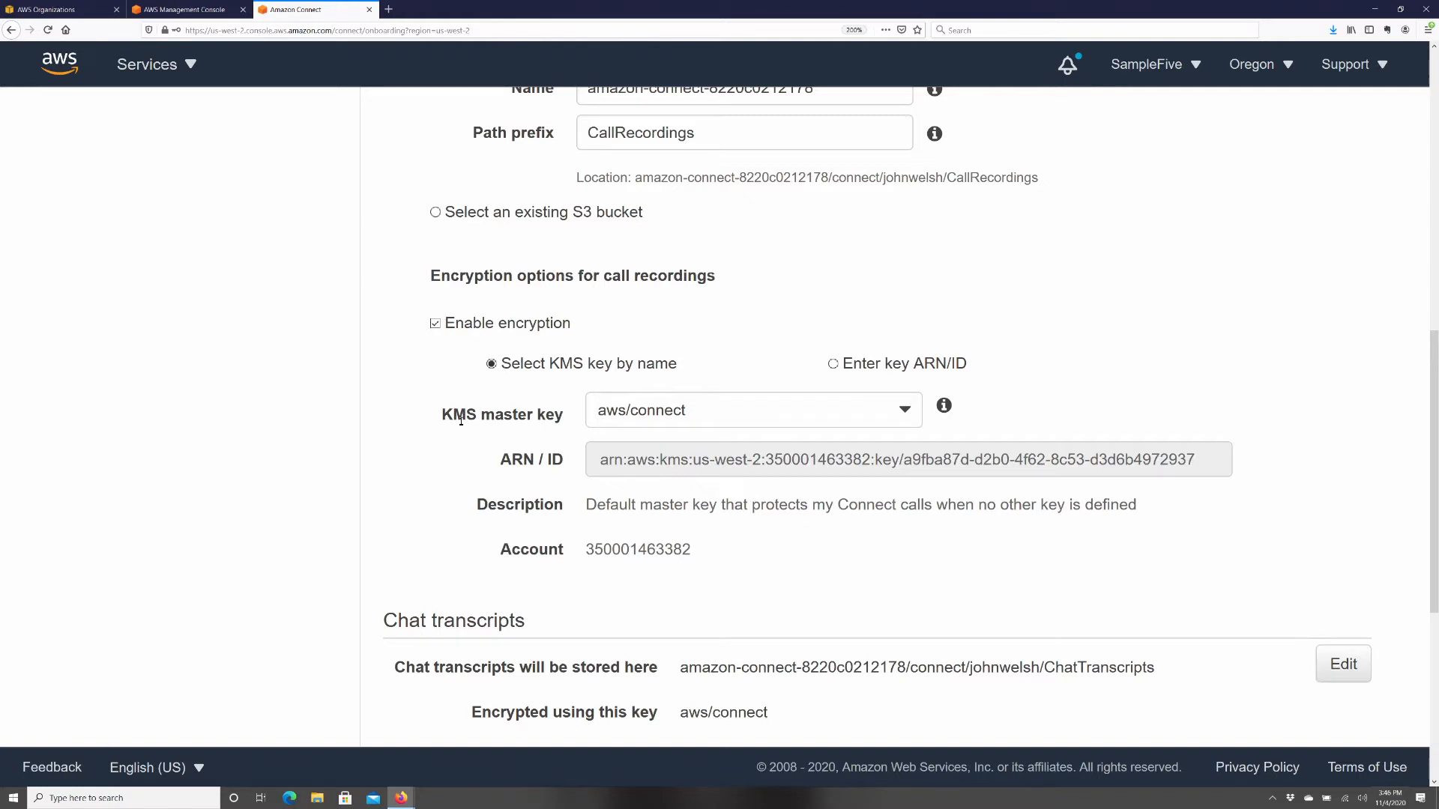
pyautogui.moveTo(439, 416); pyautogui.dragTo(571, 418)
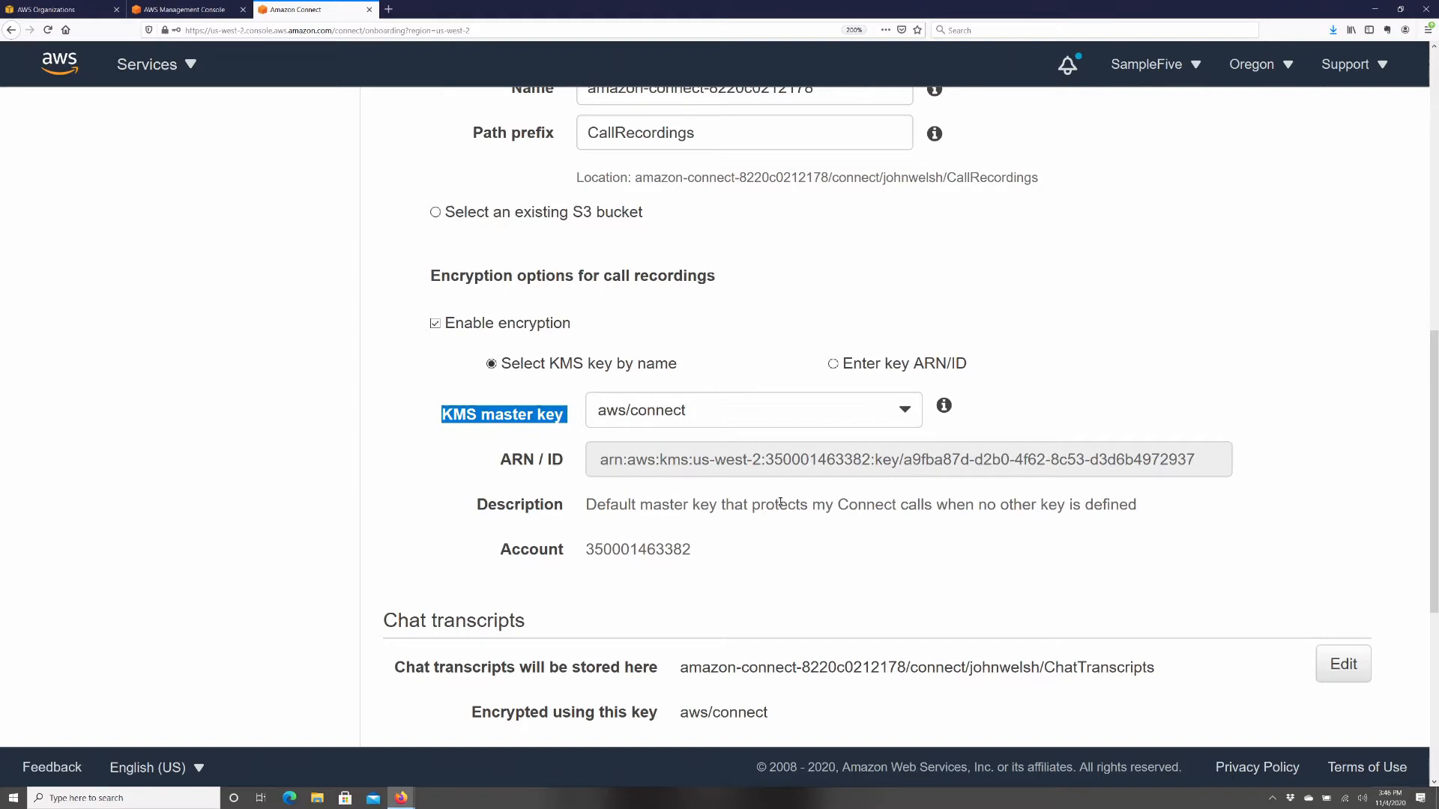
pyautogui.click(902, 417)
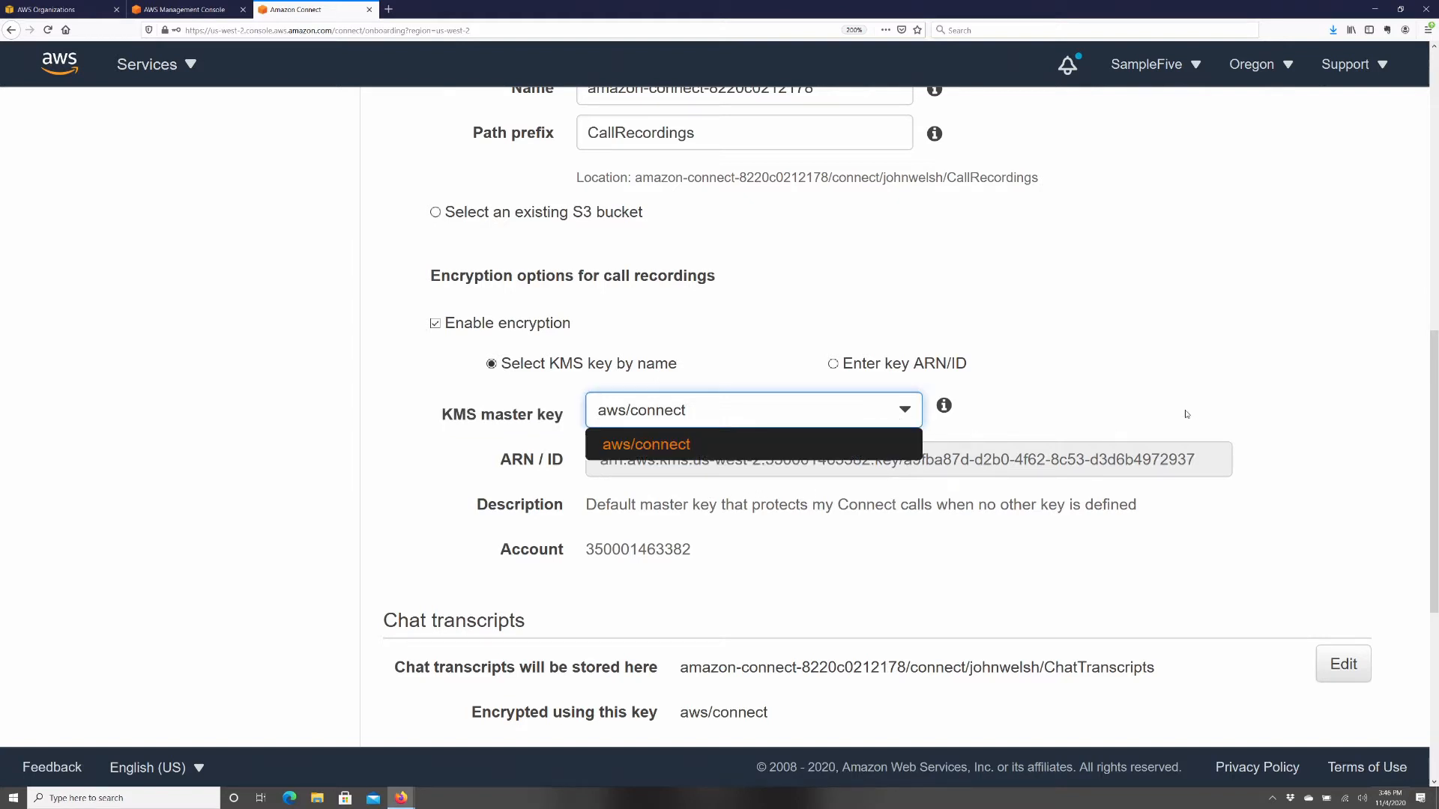
pyautogui.click(1208, 410)
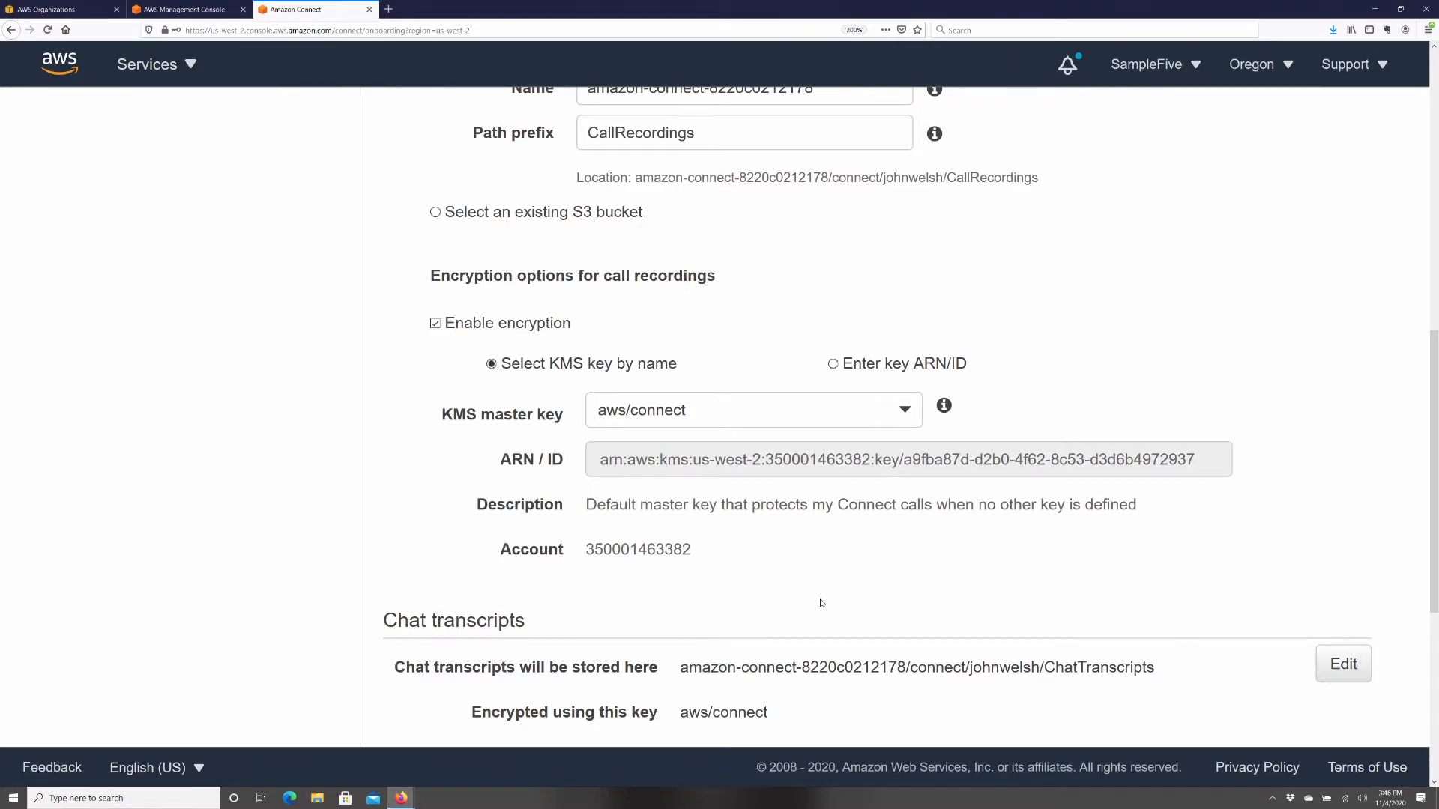
pyautogui.scroll(2, 820, 603)
pyautogui.scroll(-6, 821, 603)
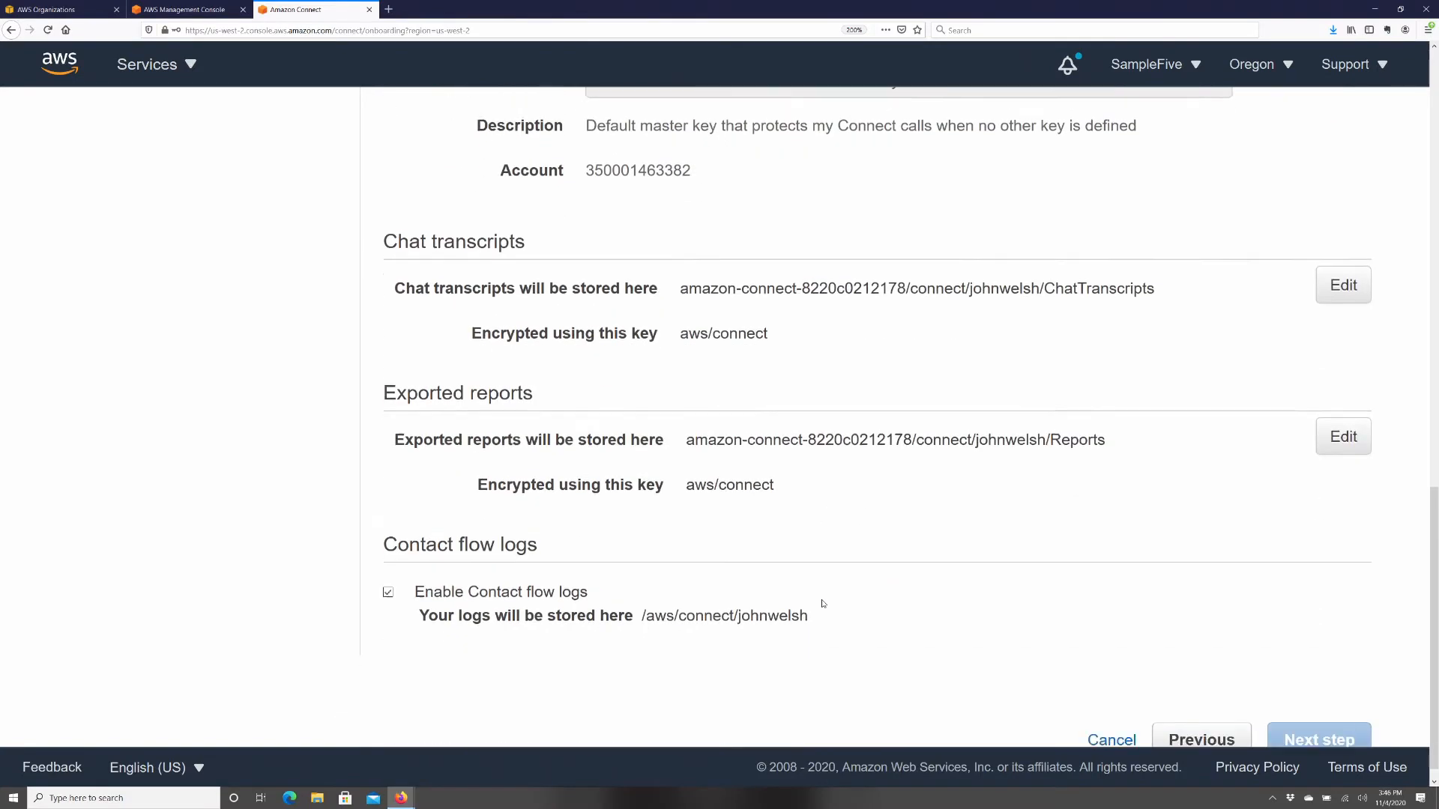
pyautogui.scroll(7, 822, 603)
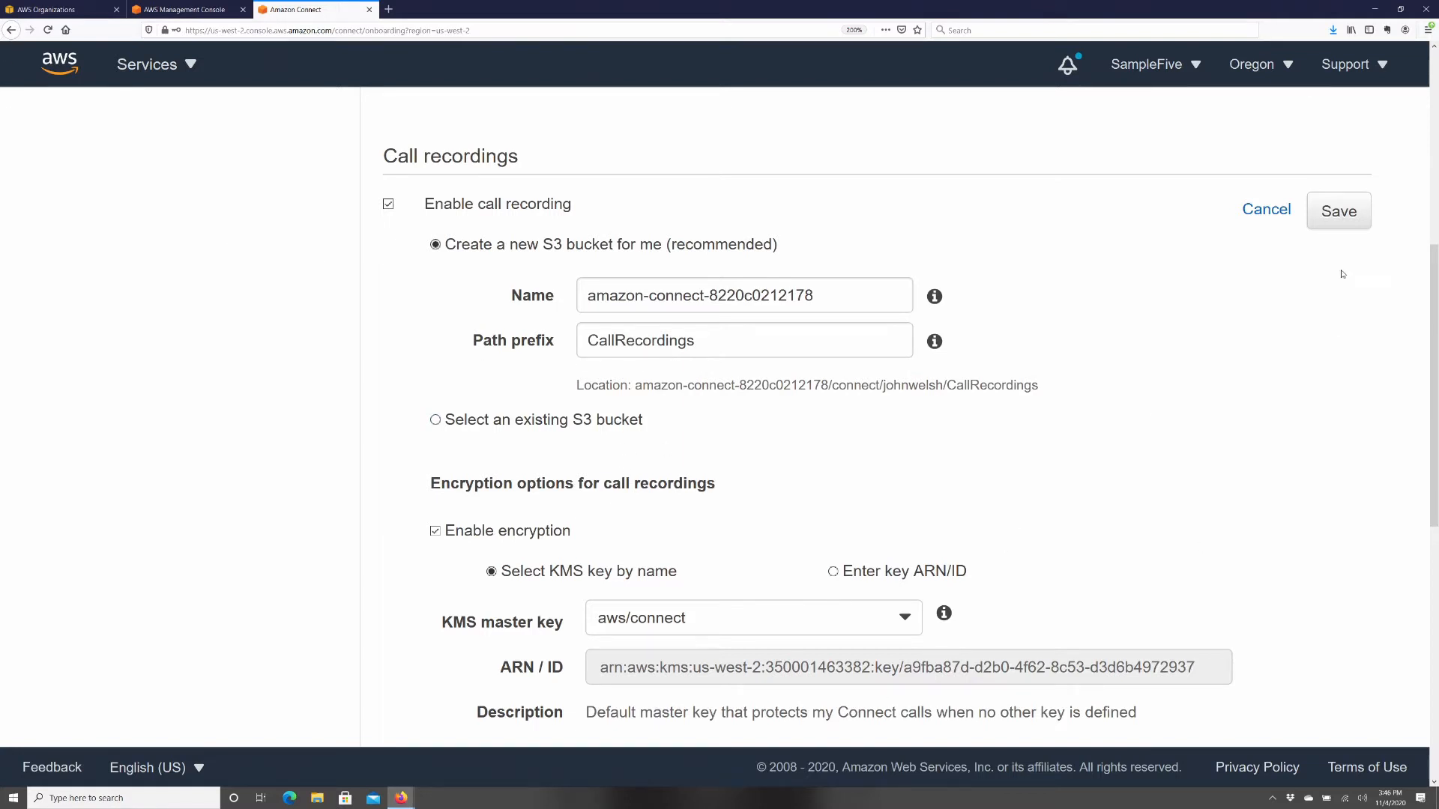
pyautogui.click(1258, 214)
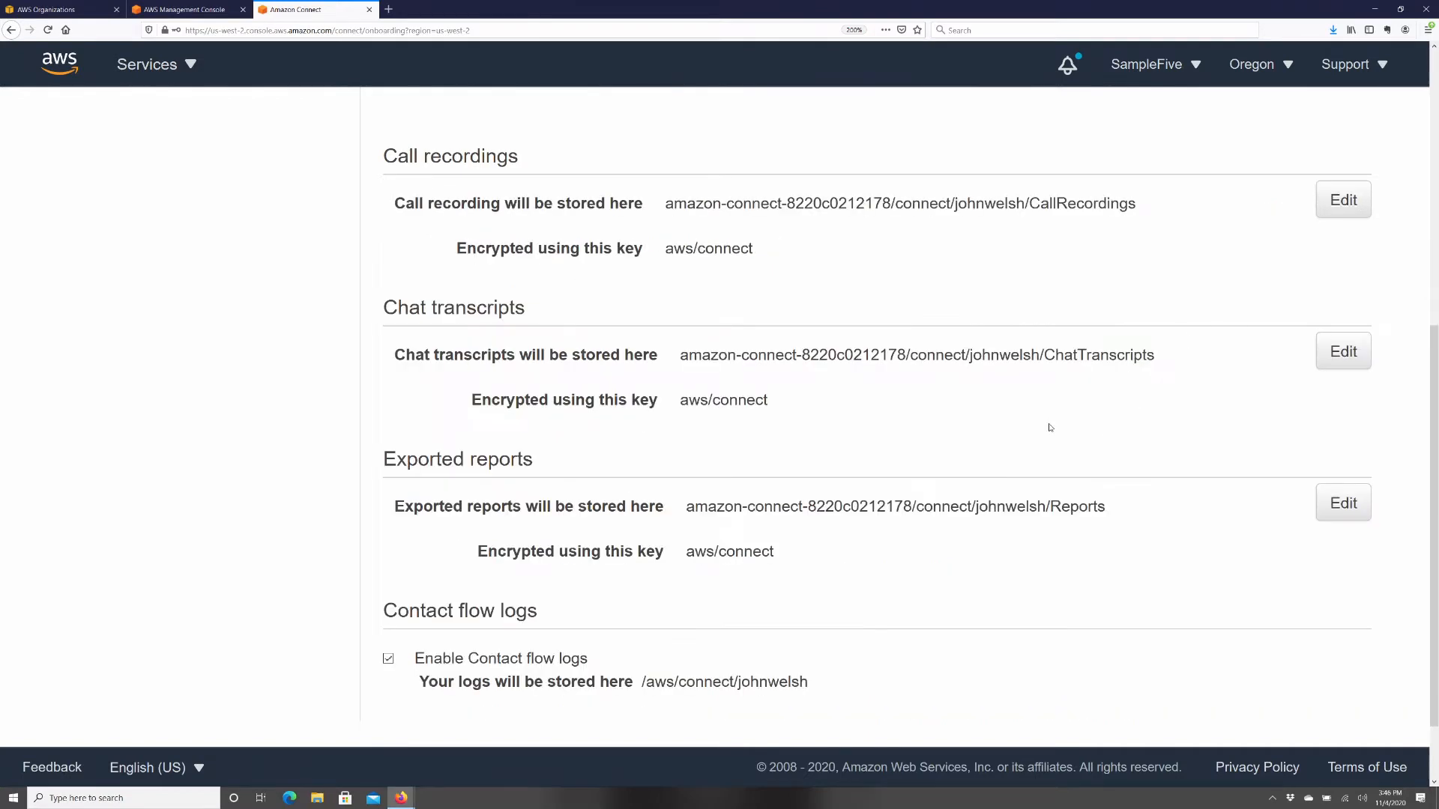
pyautogui.scroll(1, 823, 574)
pyautogui.scroll(-2, 824, 573)
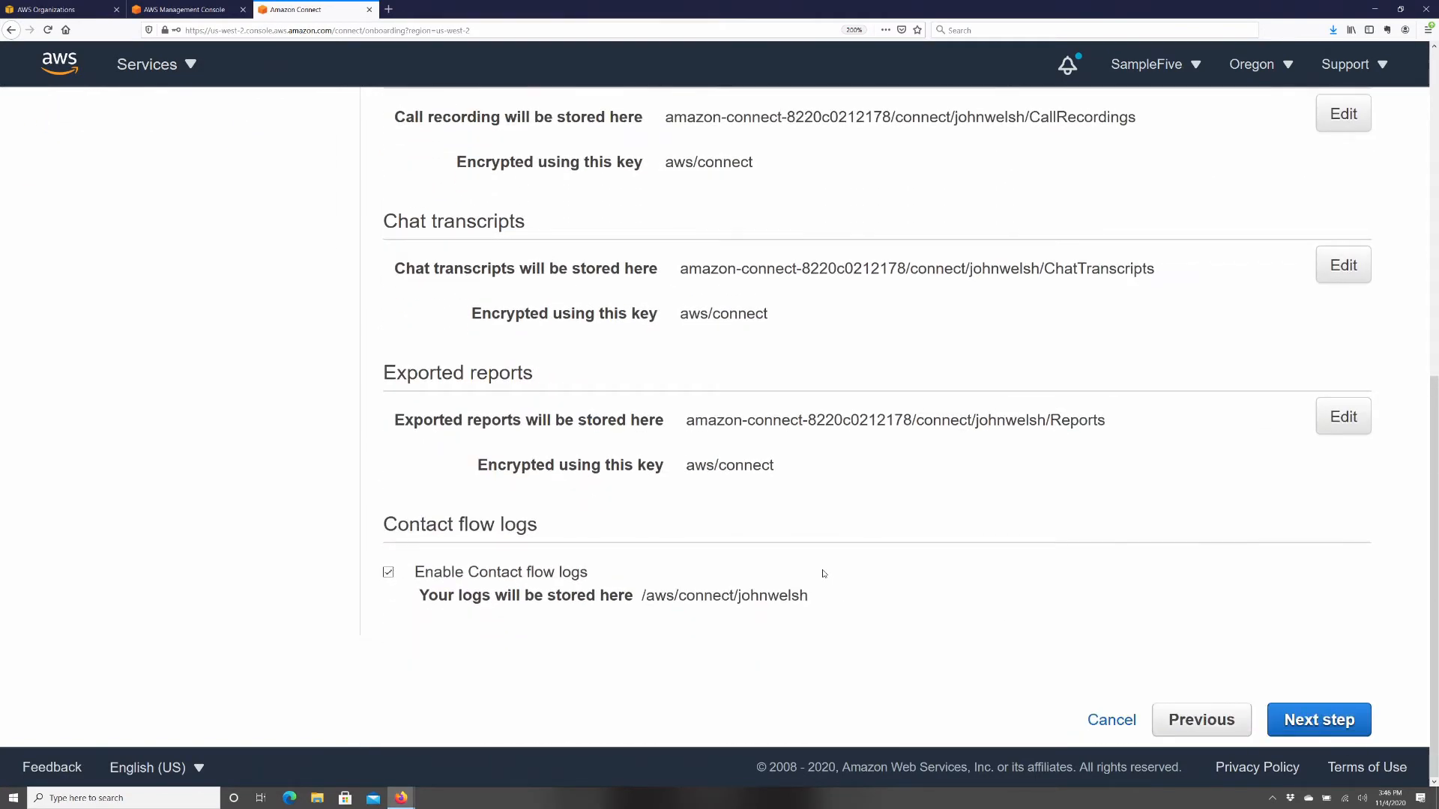
# - Look over the Step 5 review summary and create the instance
pyautogui.click(1316, 721)
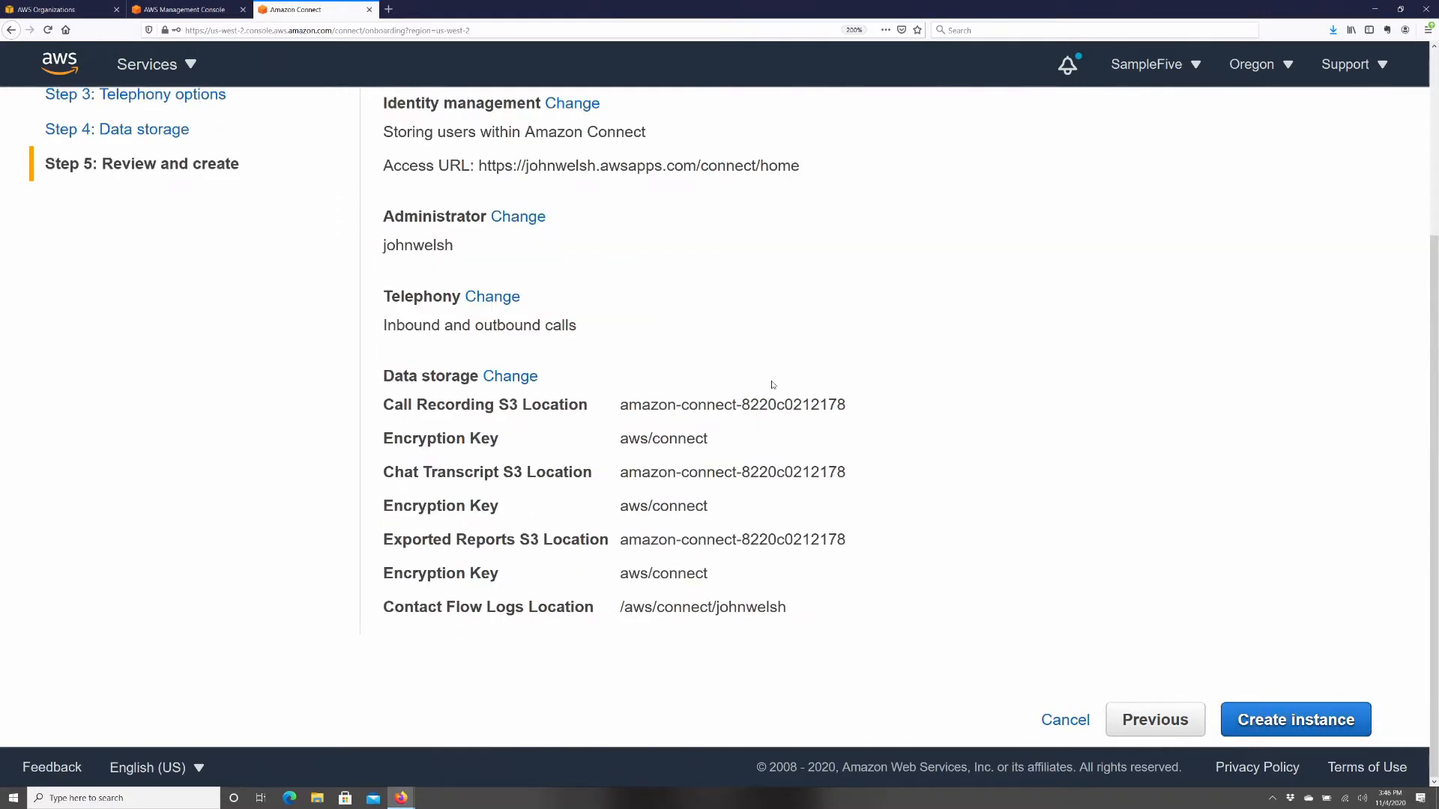
pyautogui.scroll(3, 795, 375)
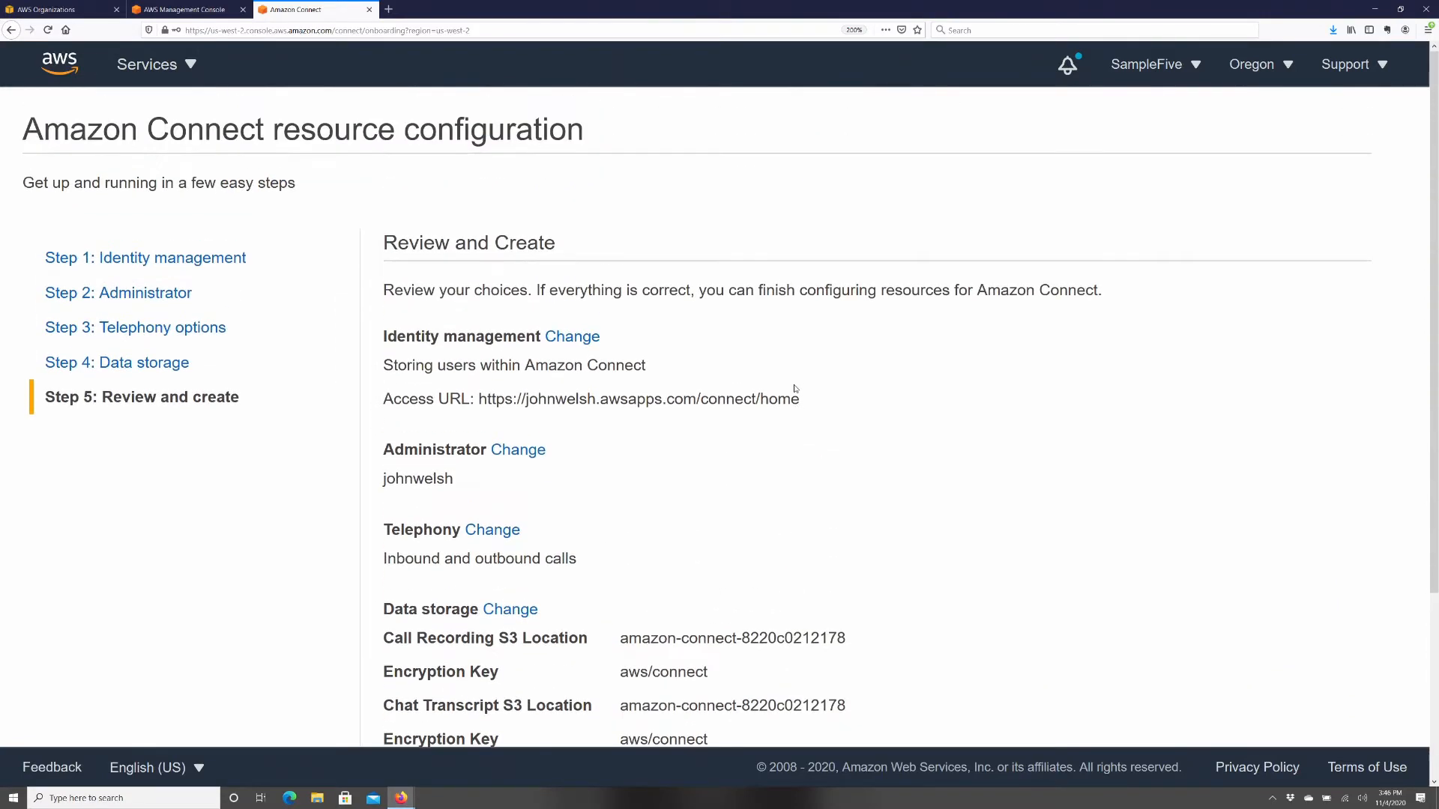
pyautogui.scroll(-3, 795, 388)
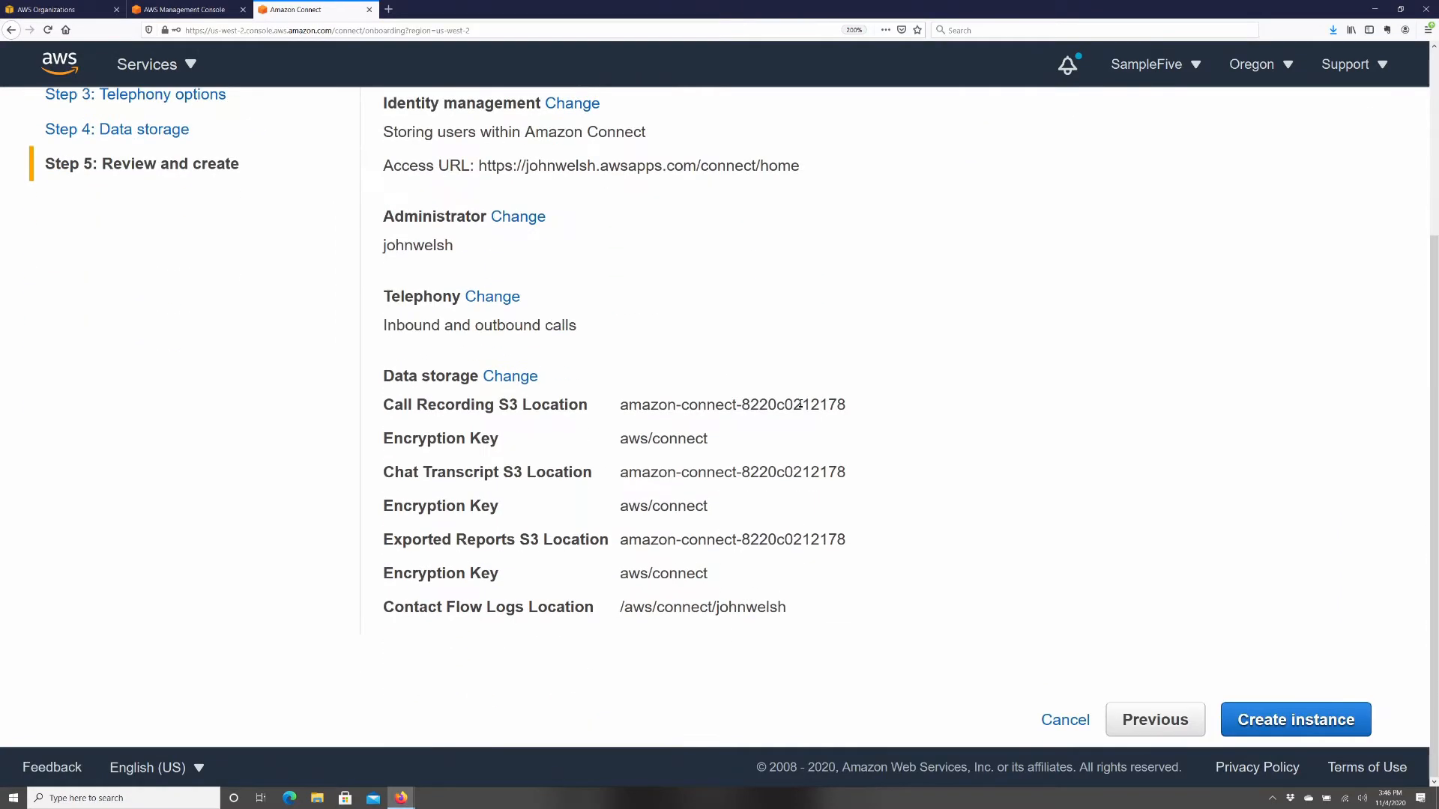
pyautogui.click(1327, 721)
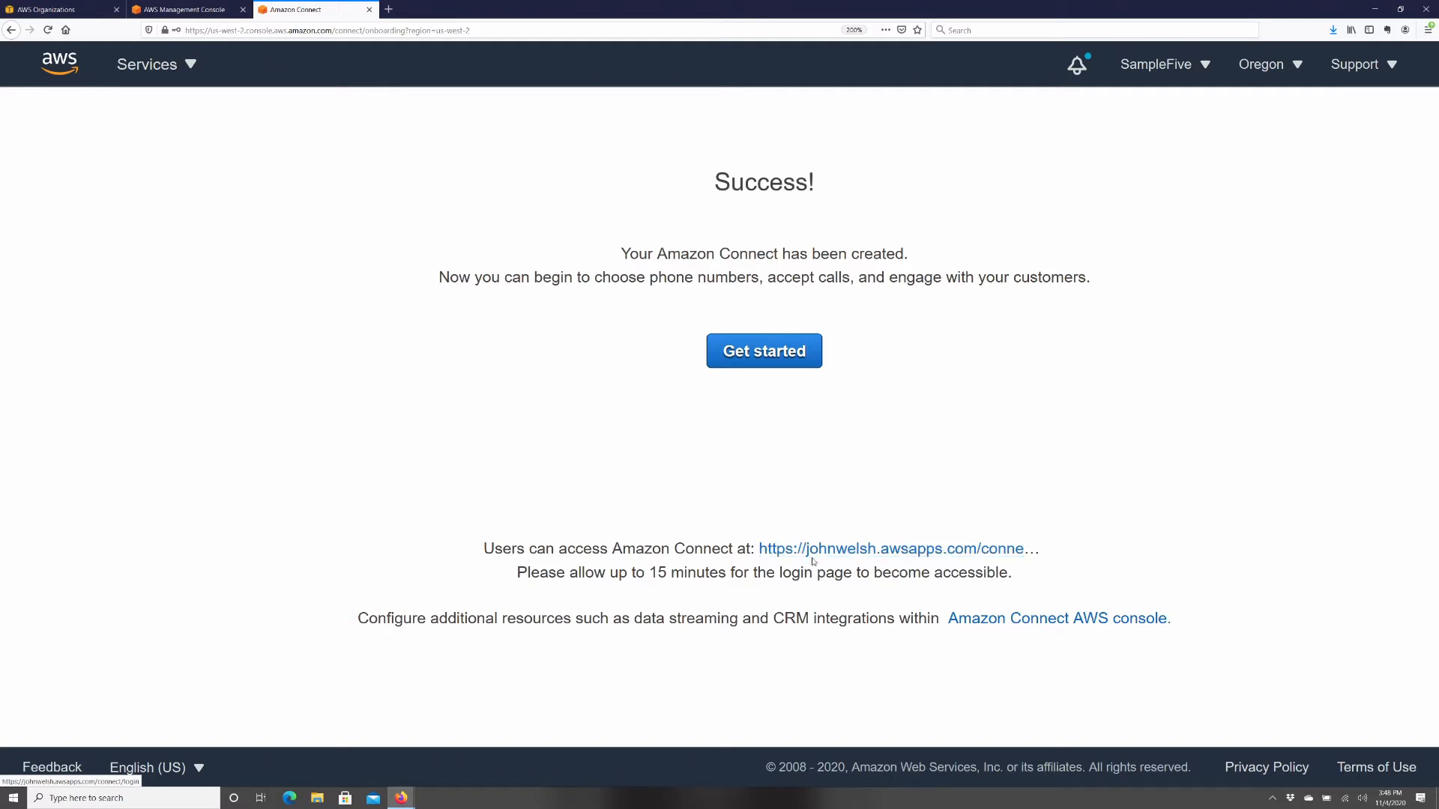
# - Open the access URL login page, zoom in, and sign in with the admin username and password
pyautogui.click(1004, 555)
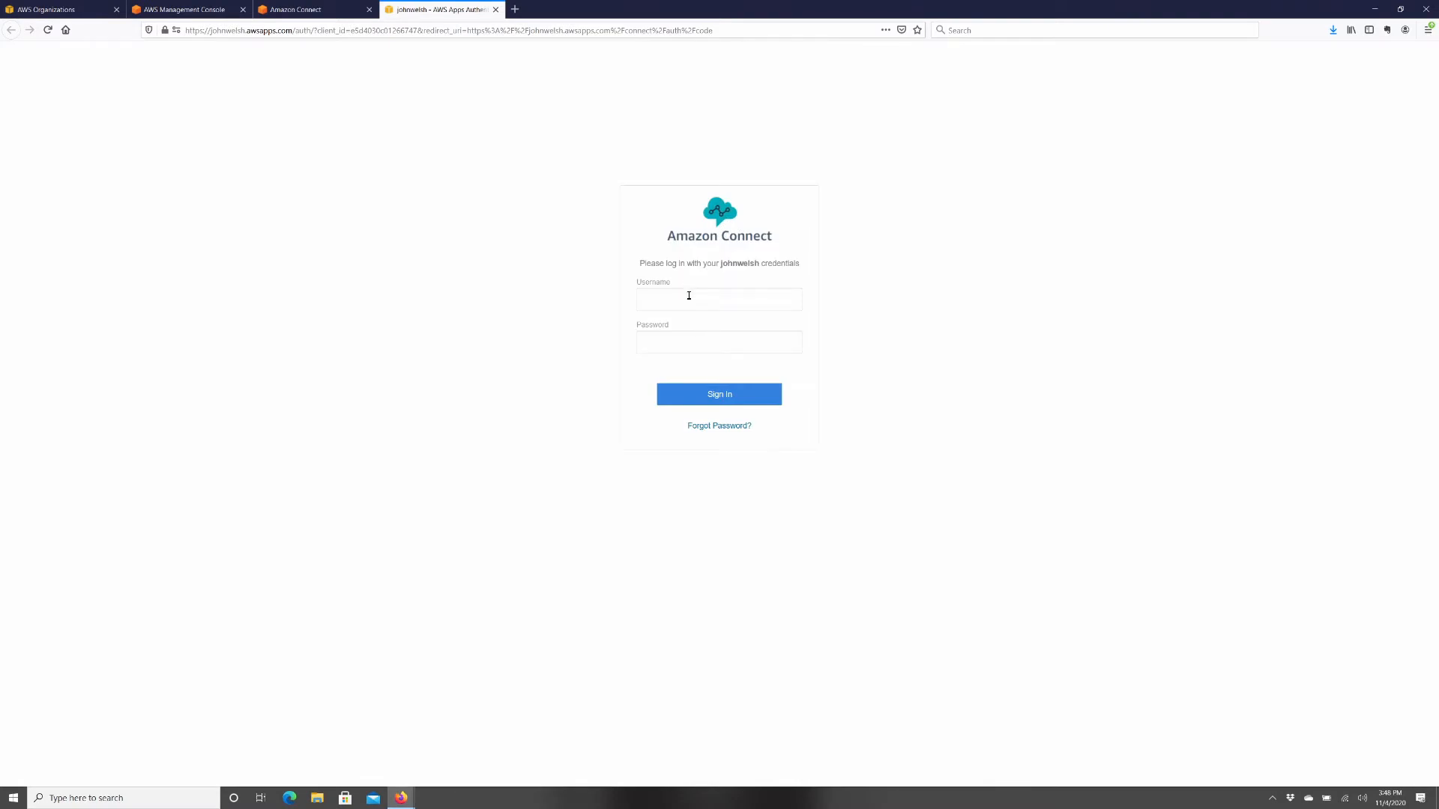
pyautogui.press('super+plus')
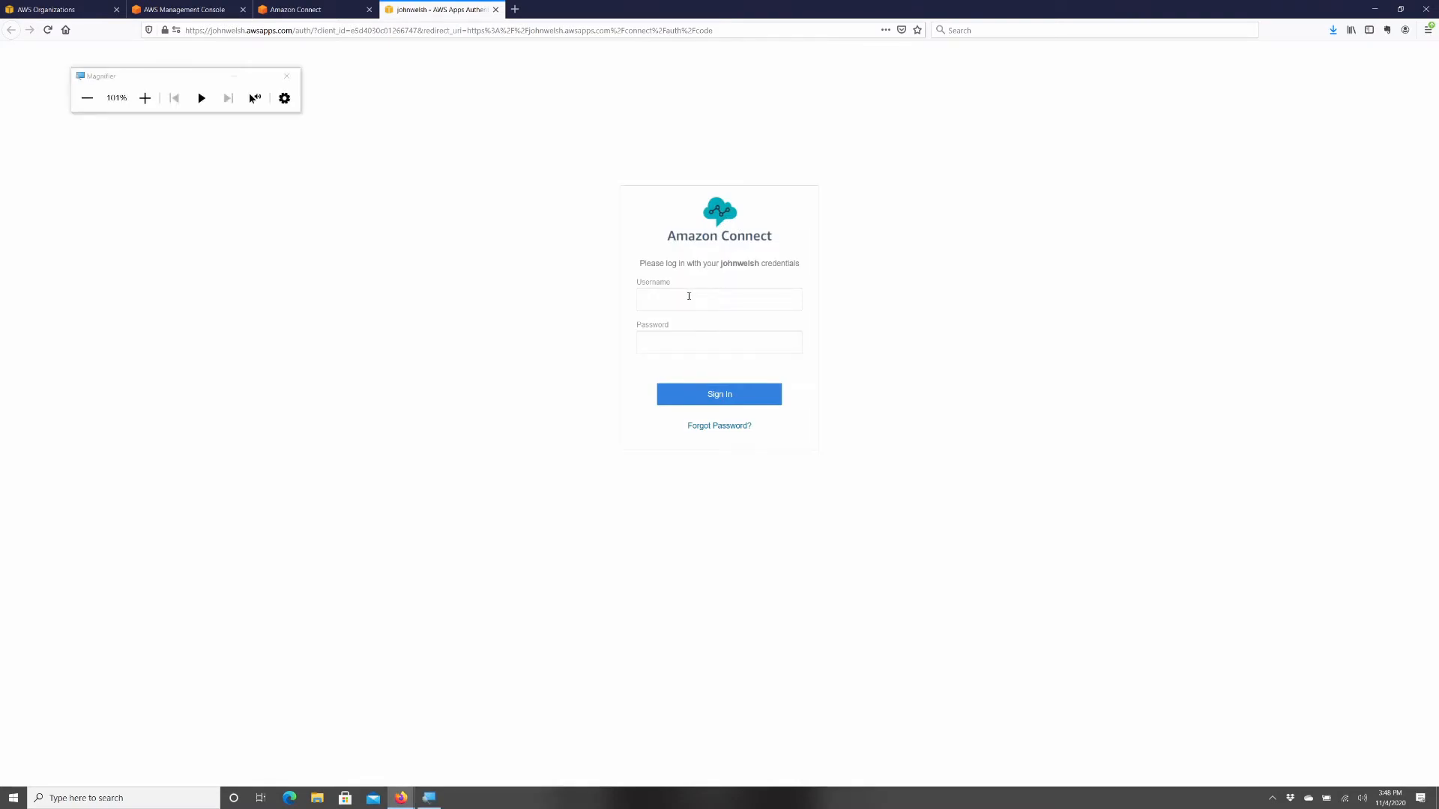
pyautogui.hotkey('ctrl', '+')
pyautogui.hotkey('ctrl', '+')
pyautogui.hotkey('ctrl', '+')
pyautogui.hotkey('ctrl', '+')
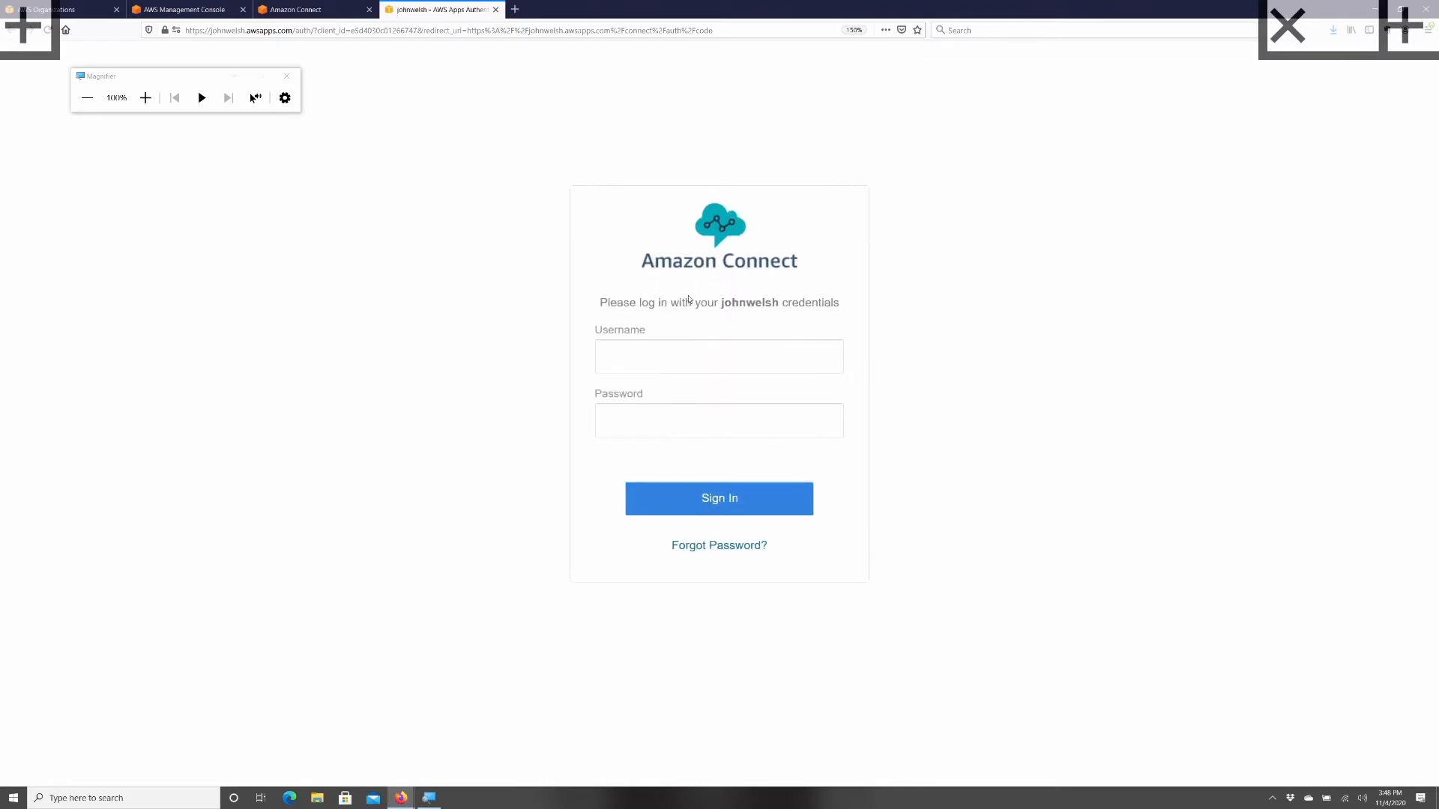
pyautogui.click(665, 359)
pyautogui.press('Tab')
pyautogui.write('••••••••••••')
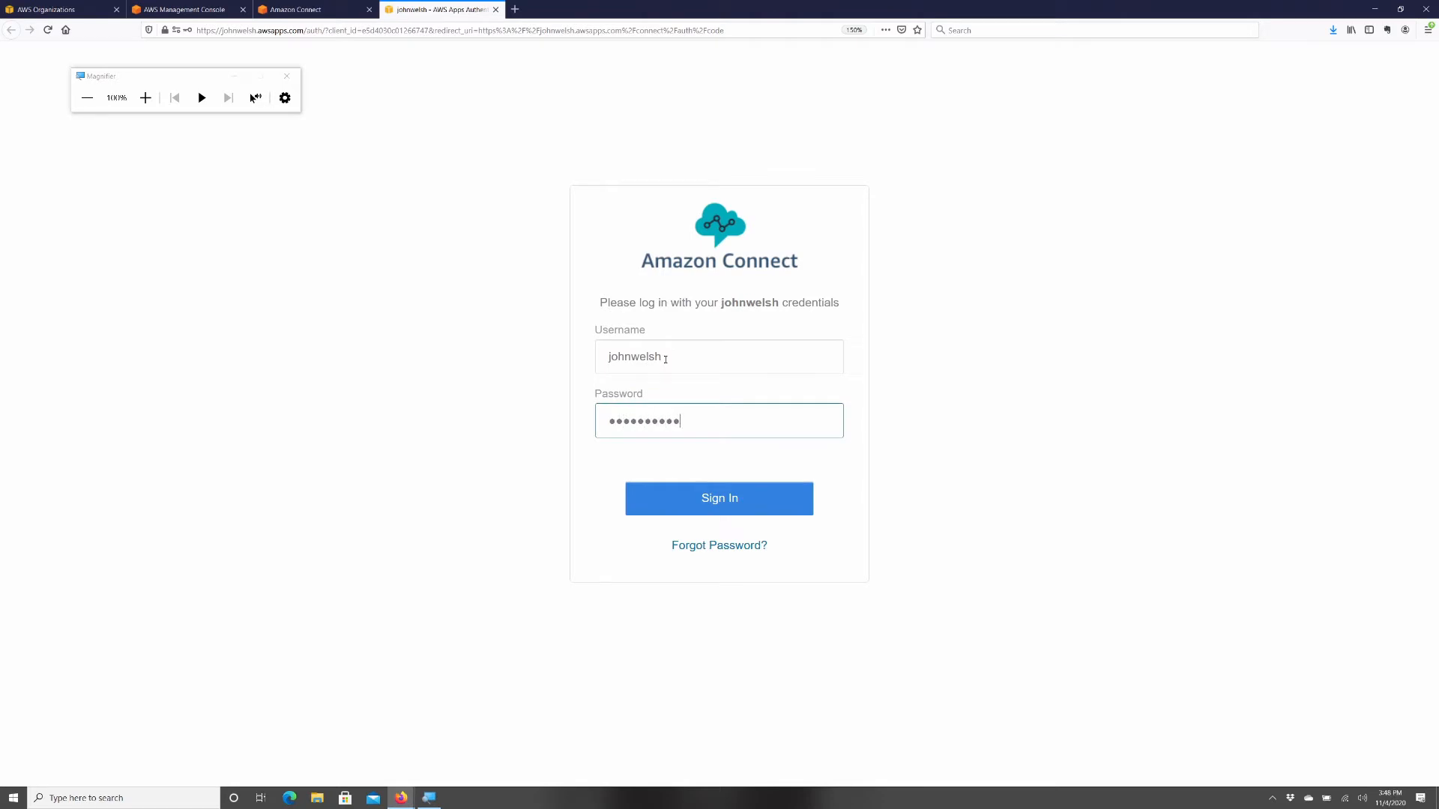
pyautogui.press('Return')
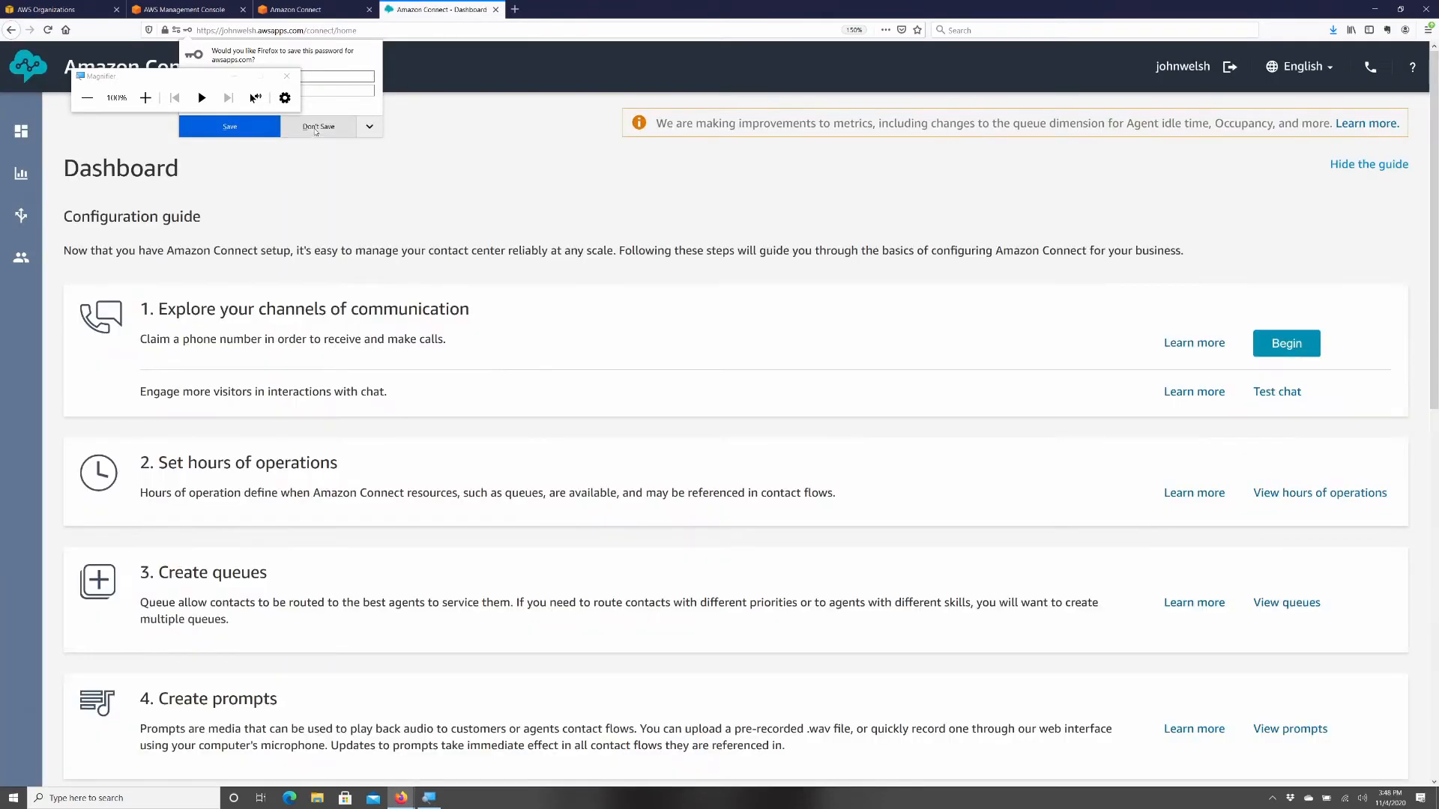
# - Decline Firefox's password save prompt and scroll through the Dashboard's configuration guide
pyautogui.click(315, 129)
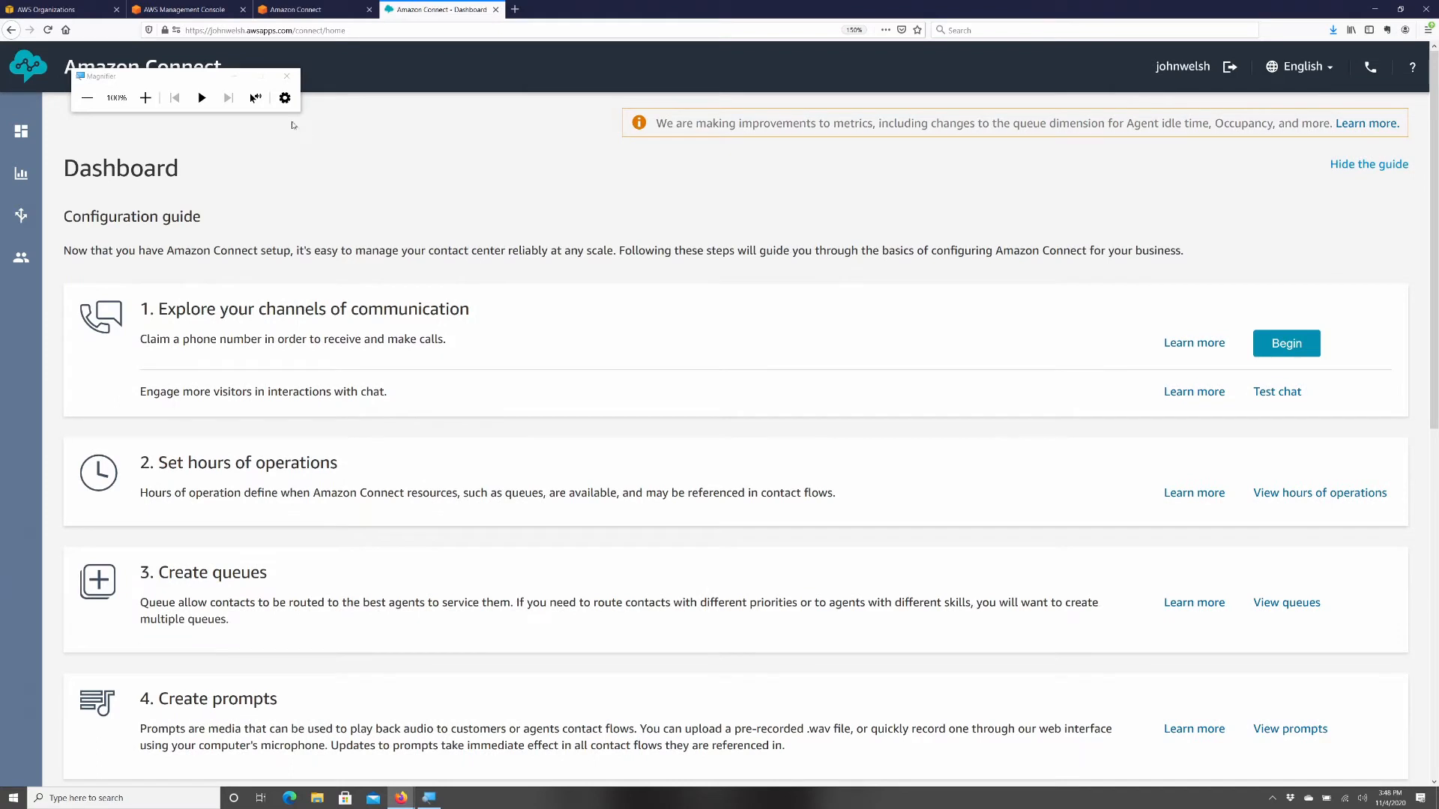
pyautogui.click(290, 76)
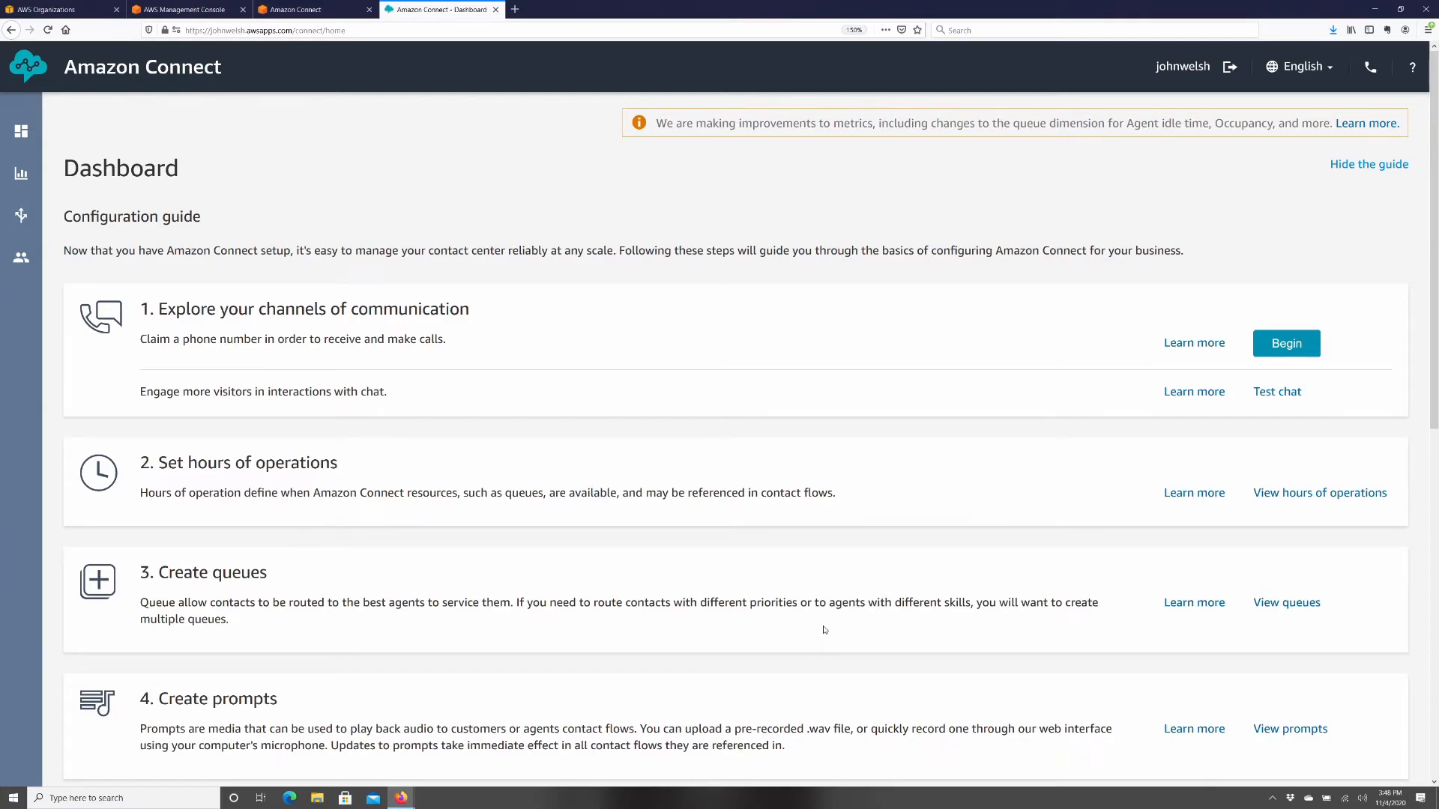
pyautogui.scroll(-3, 825, 628)
pyautogui.scroll(-3, 824, 627)
pyautogui.scroll(6, 819, 627)
pyautogui.scroll(-15, 825, 675)
pyautogui.scroll(11, 817, 648)
pyautogui.scroll(3, 815, 646)
# - From Routing > Phone numbers, claim a DID number in United States, clearing the unsuccessful 214 prefix
pyautogui.moveTo(21, 215)
pyautogui.click(132, 260)
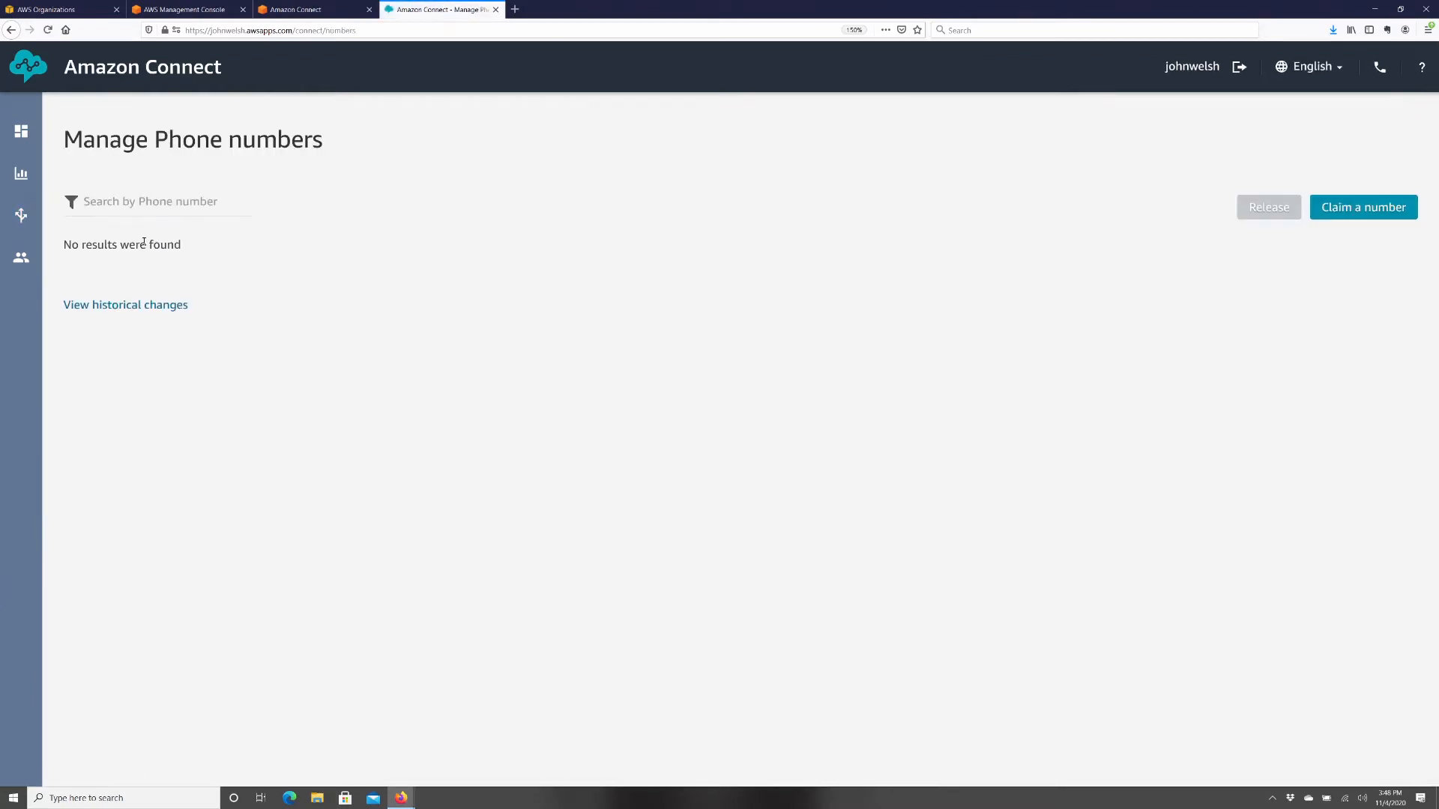
pyautogui.click(1366, 207)
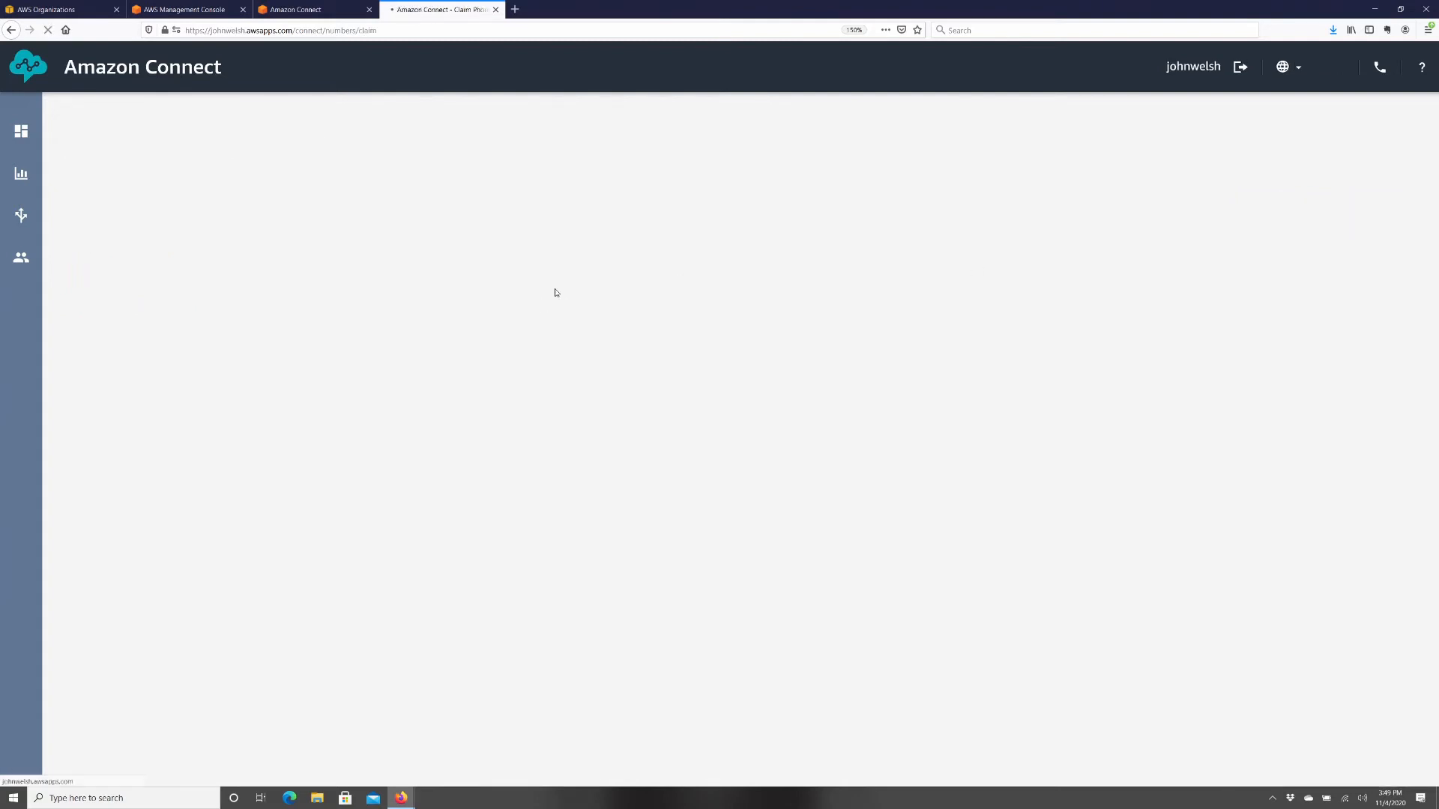
pyautogui.click(197, 207)
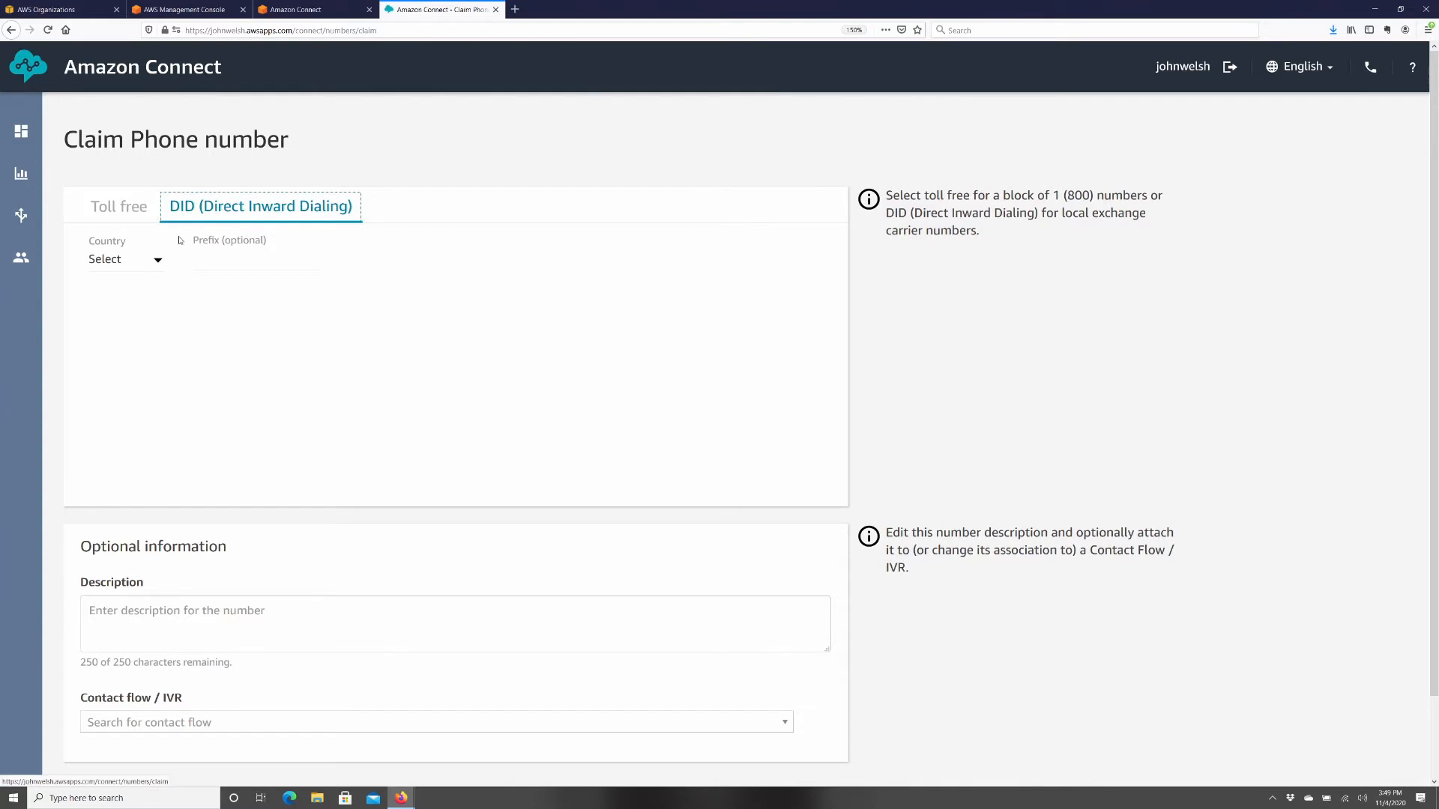
pyautogui.click(121, 266)
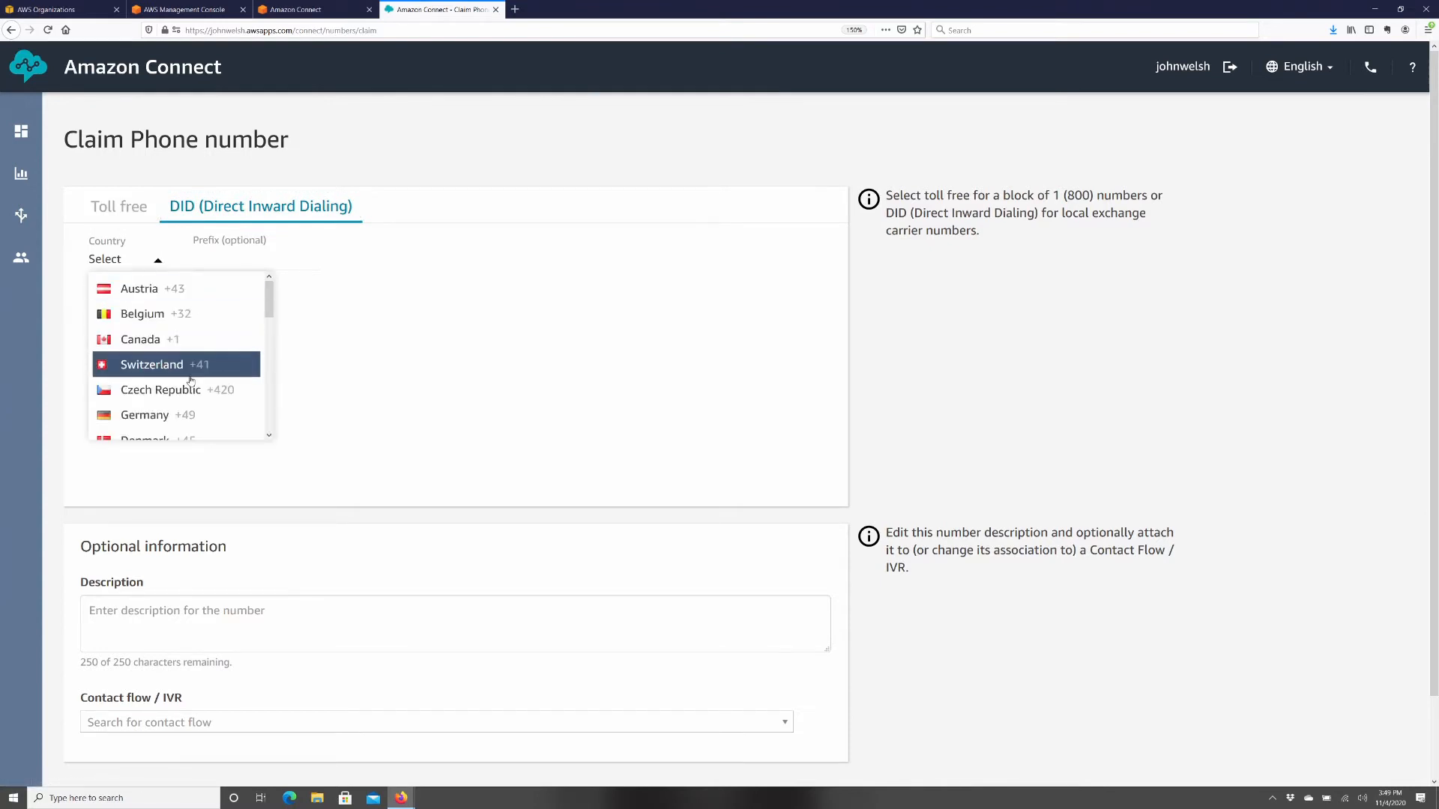
pyautogui.scroll(-10, 152, 337)
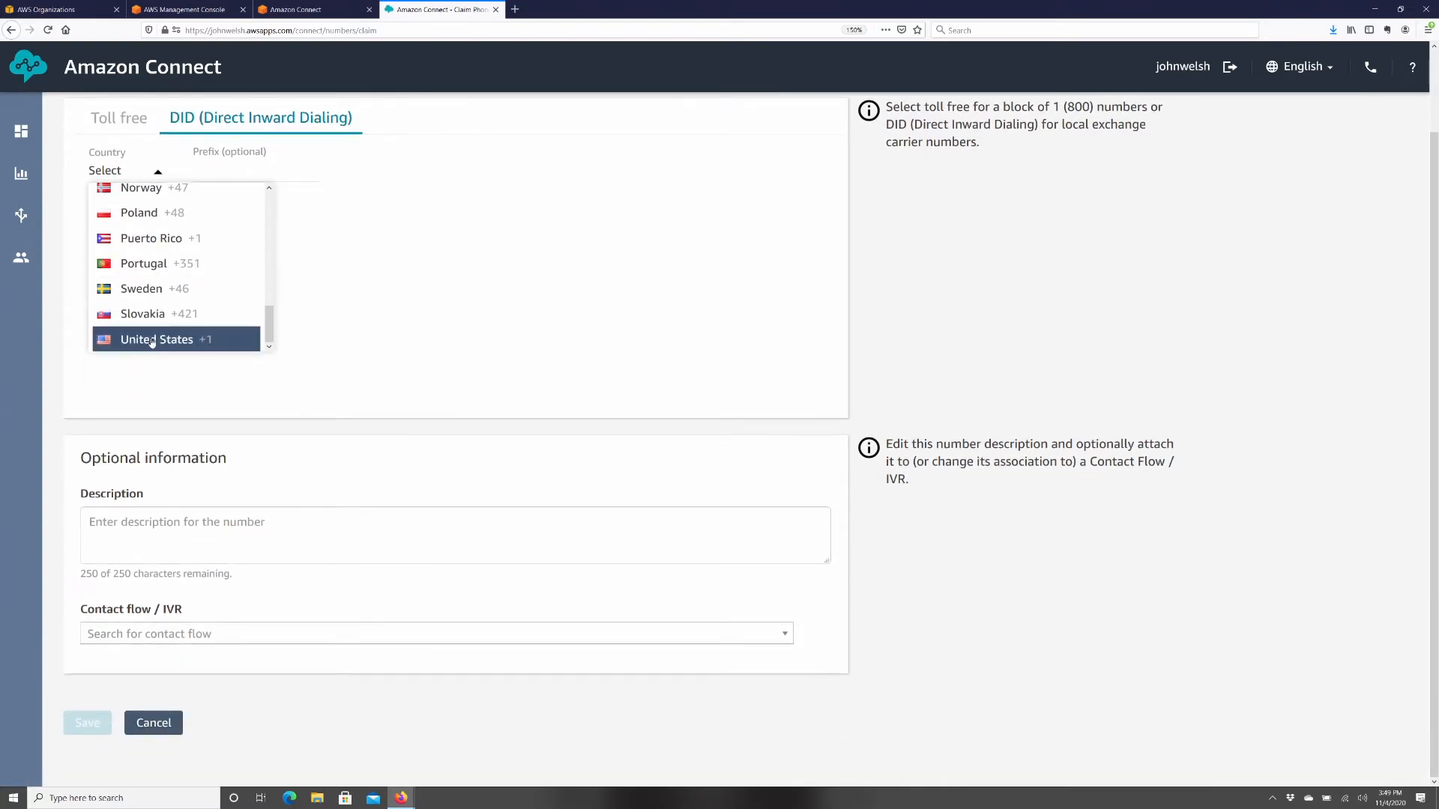
pyautogui.click(153, 340)
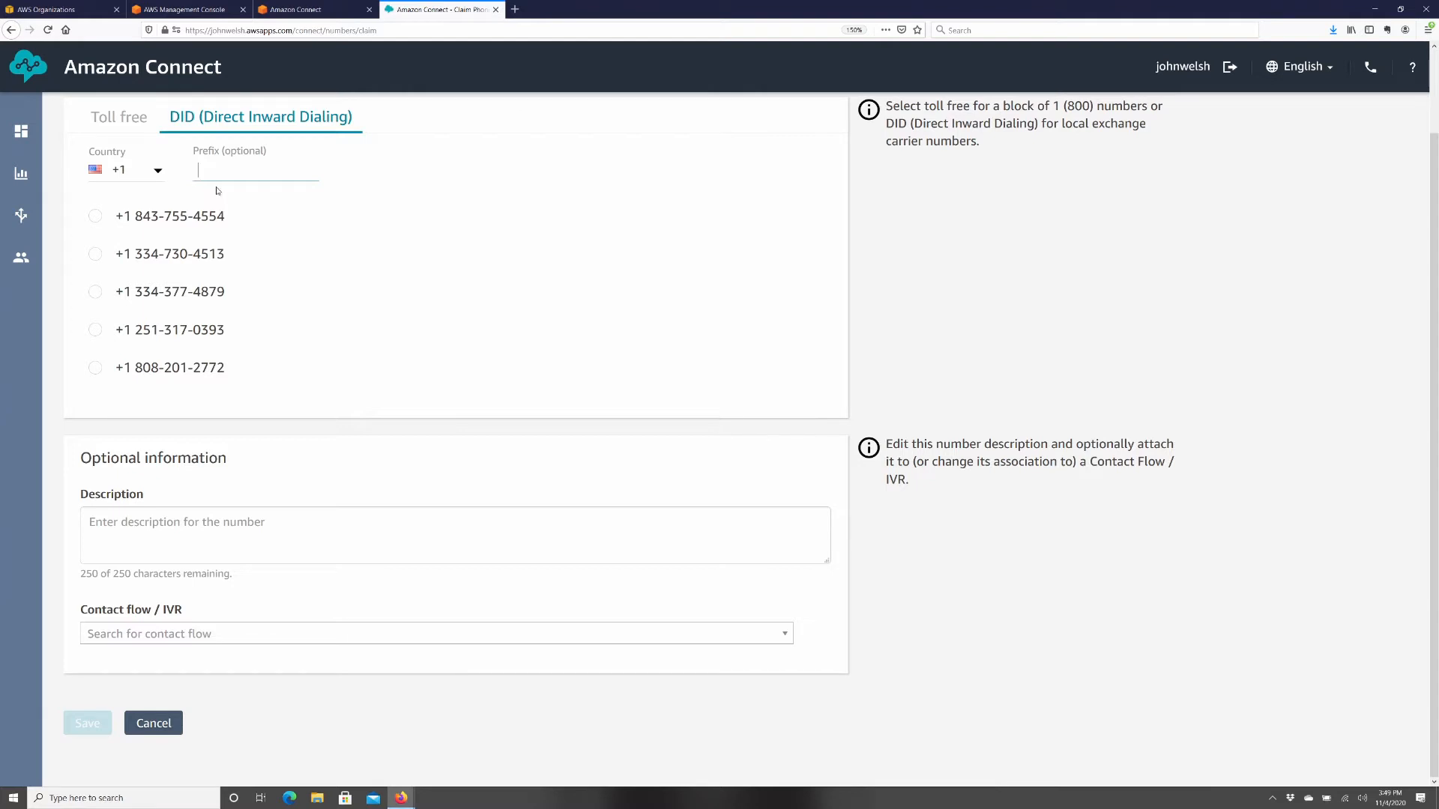
pyautogui.write('214')
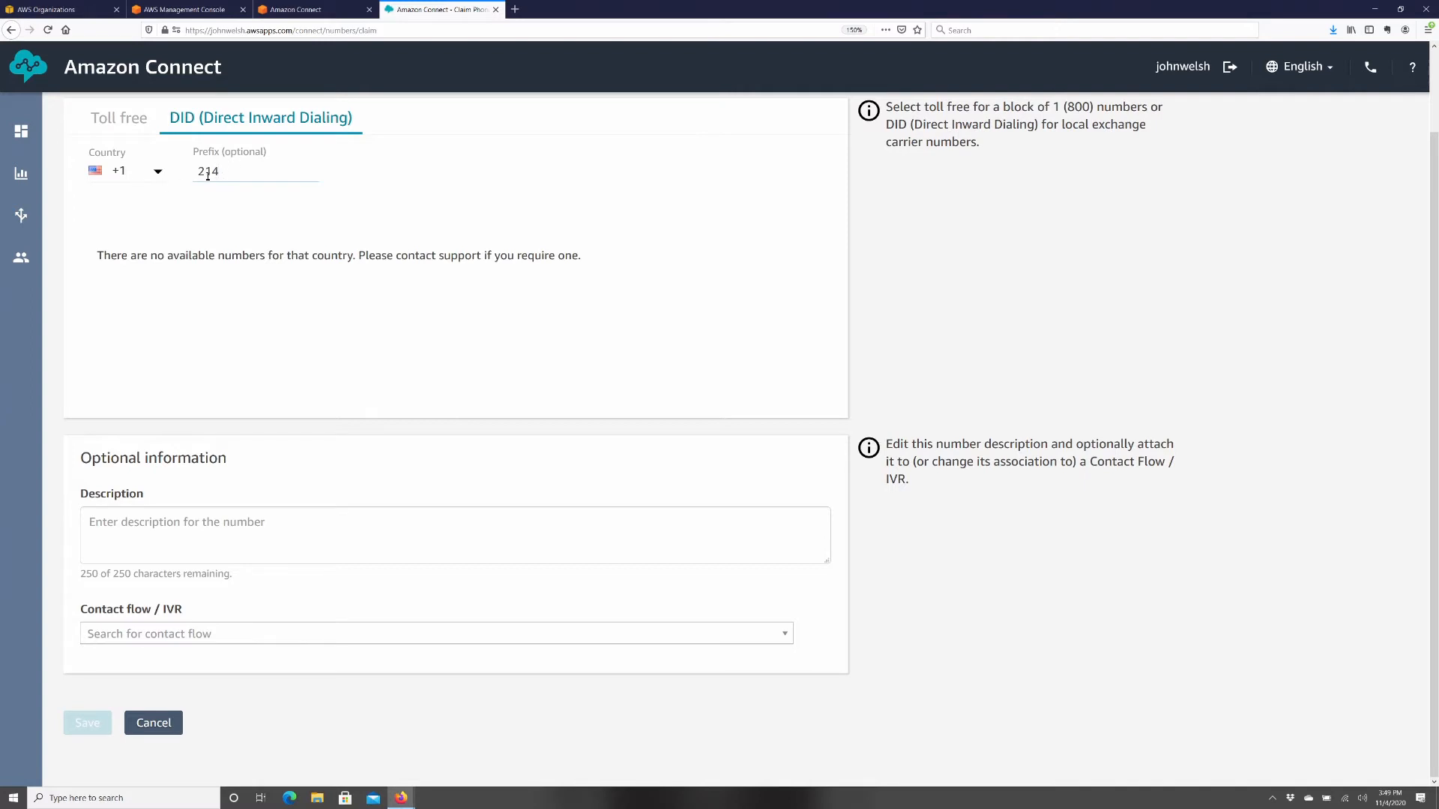
pyautogui.doubleClick(228, 171)
pyautogui.press('BackSpace')
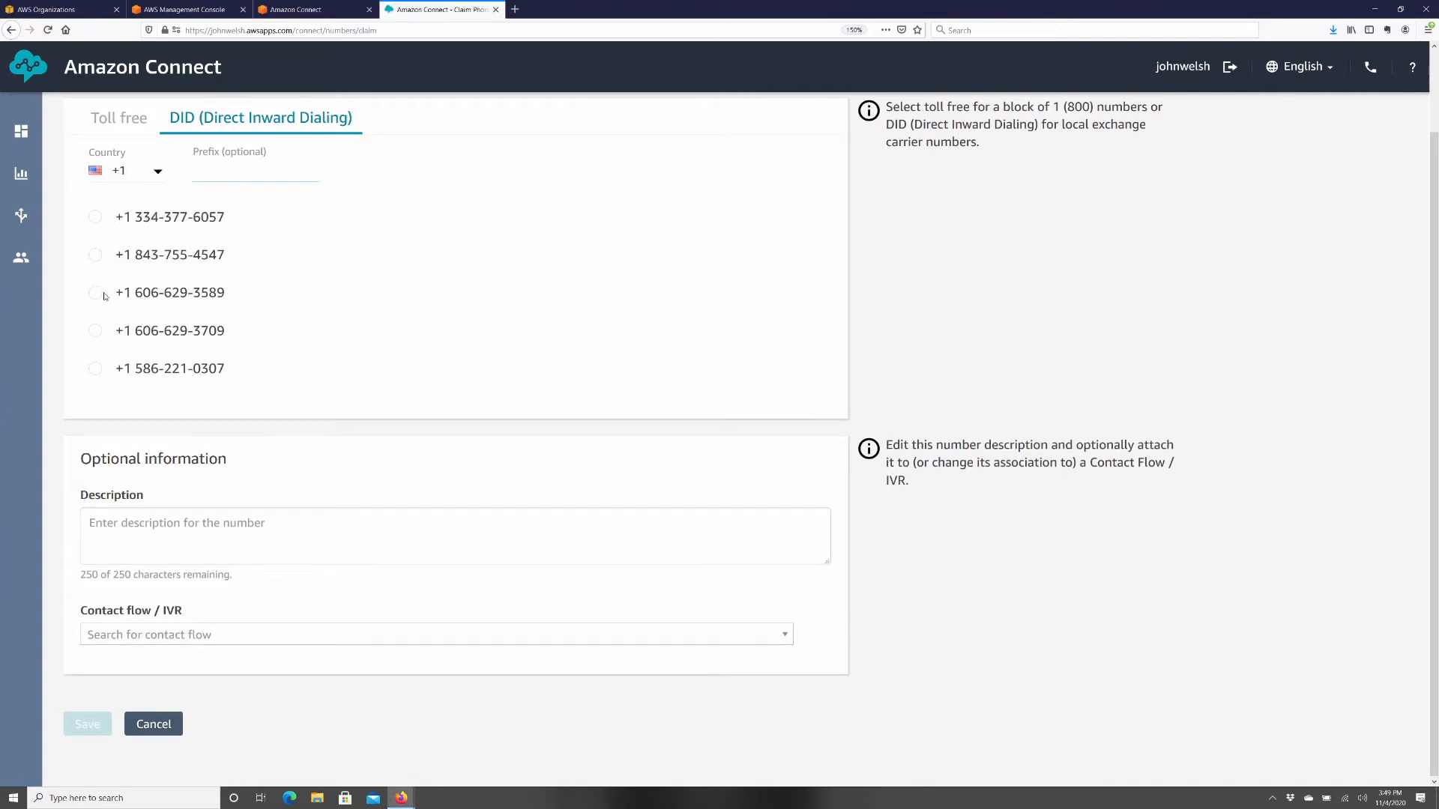
# - Select an available US number, attach Sample inbound flow (first contact experience), and save it
pyautogui.click(95, 293)
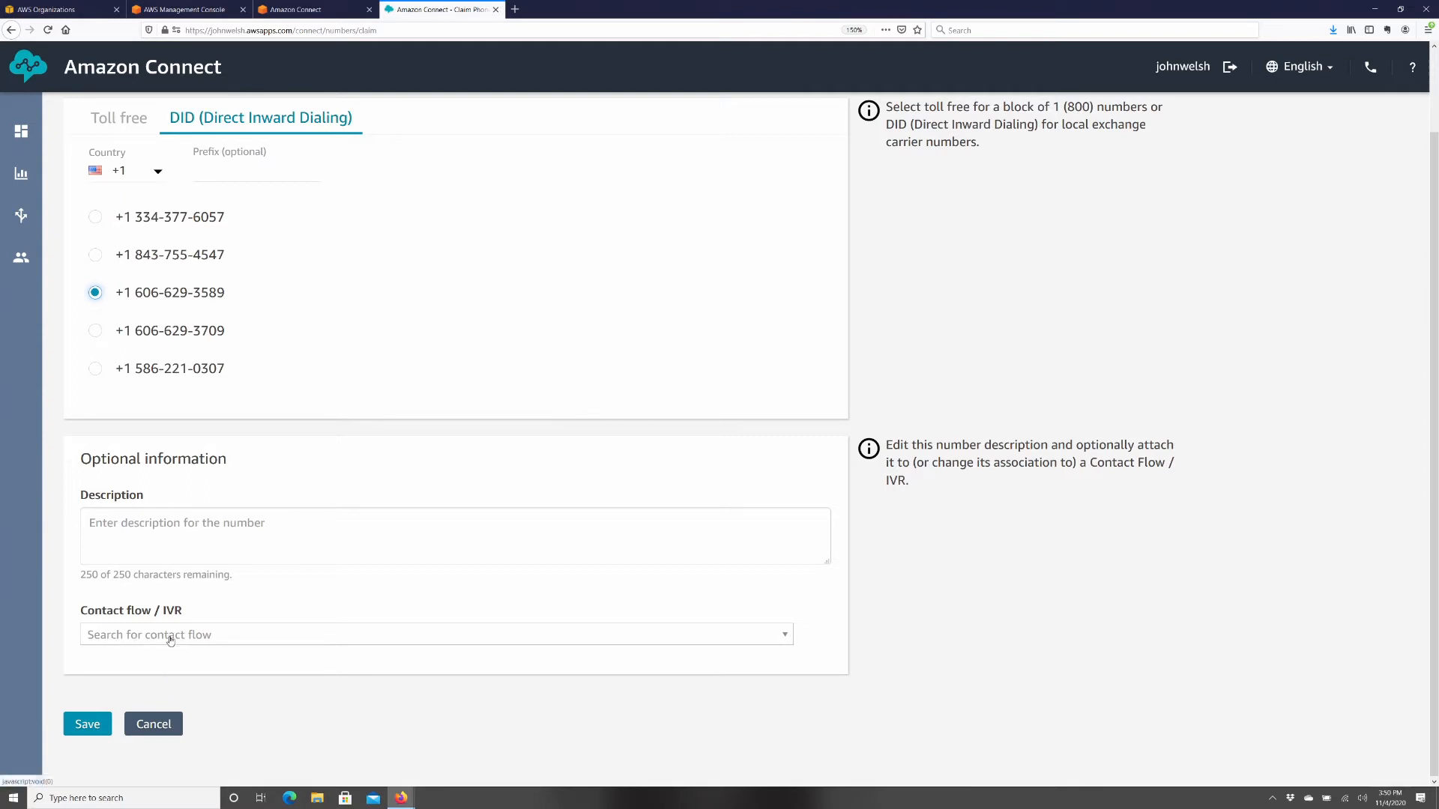
pyautogui.moveTo(77, 610); pyautogui.dragTo(215, 613)
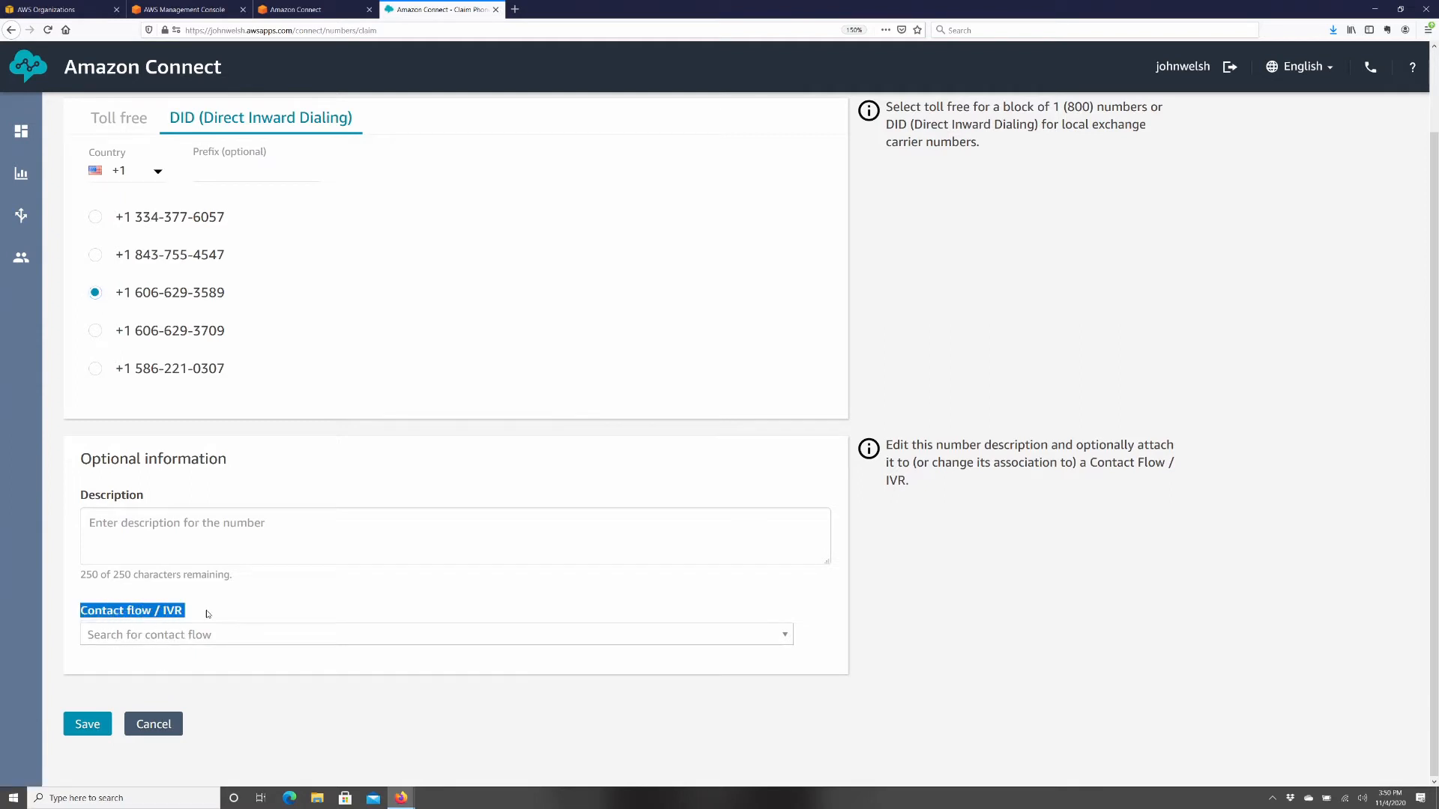
pyautogui.click(221, 639)
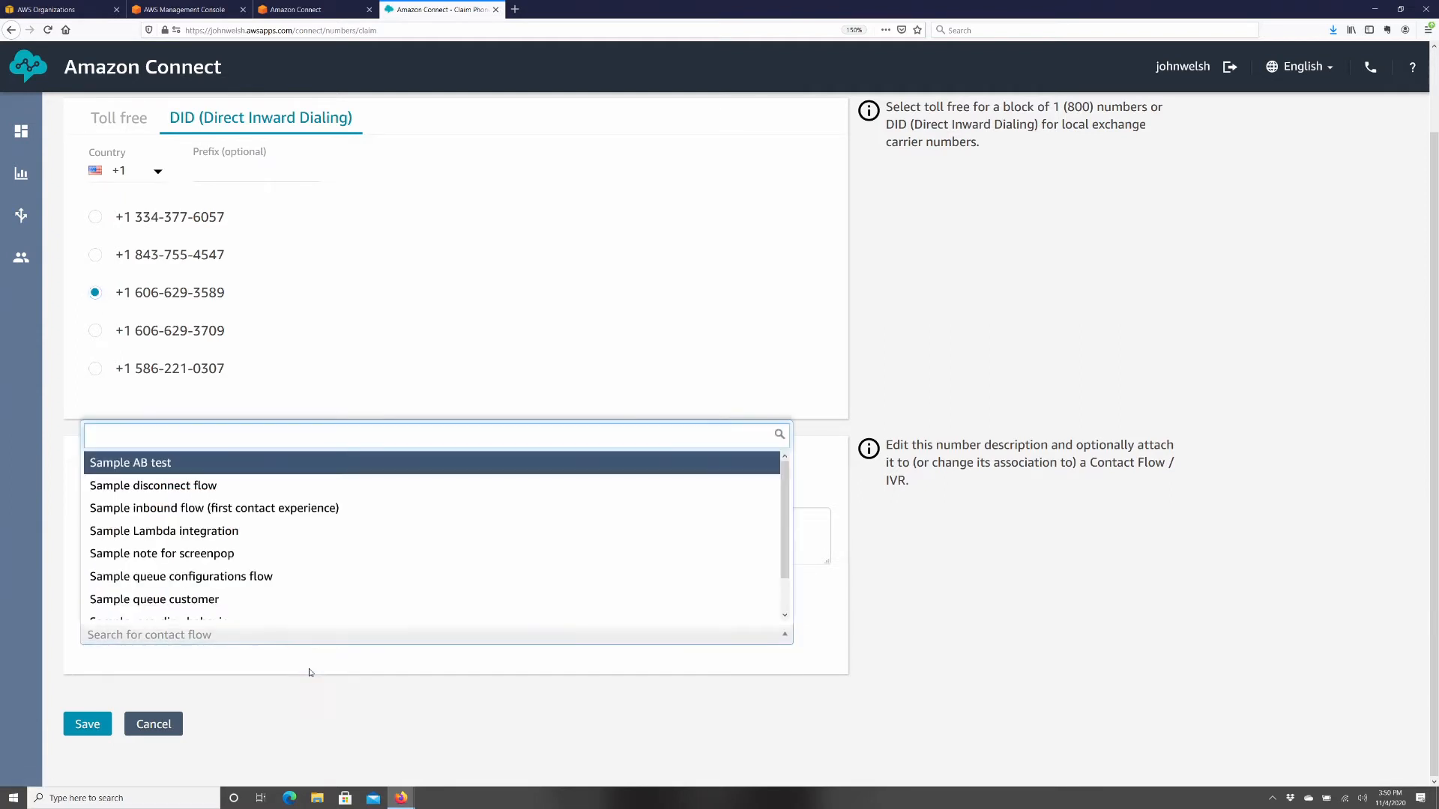
pyautogui.scroll(-1, 357, 581)
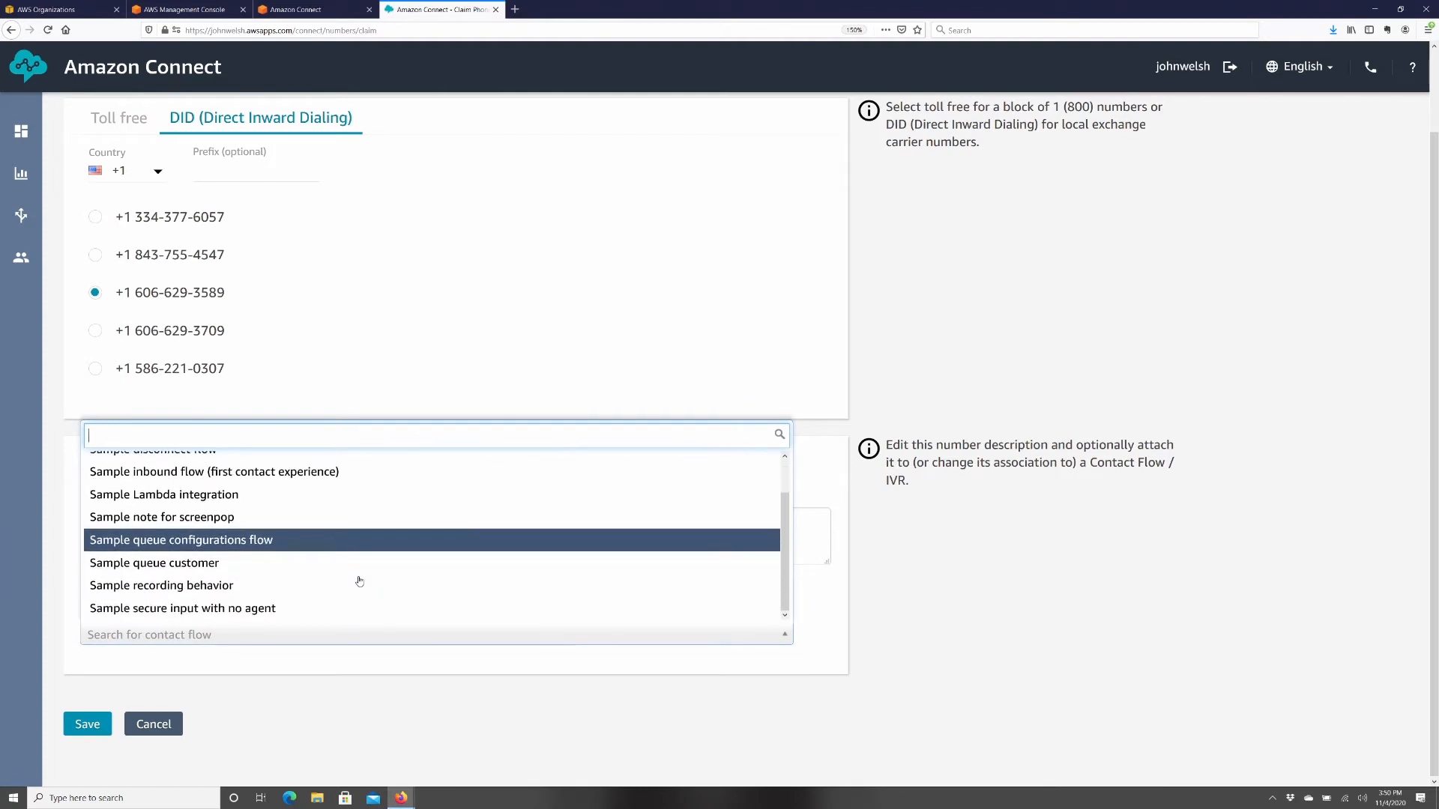
pyautogui.scroll(1, 359, 580)
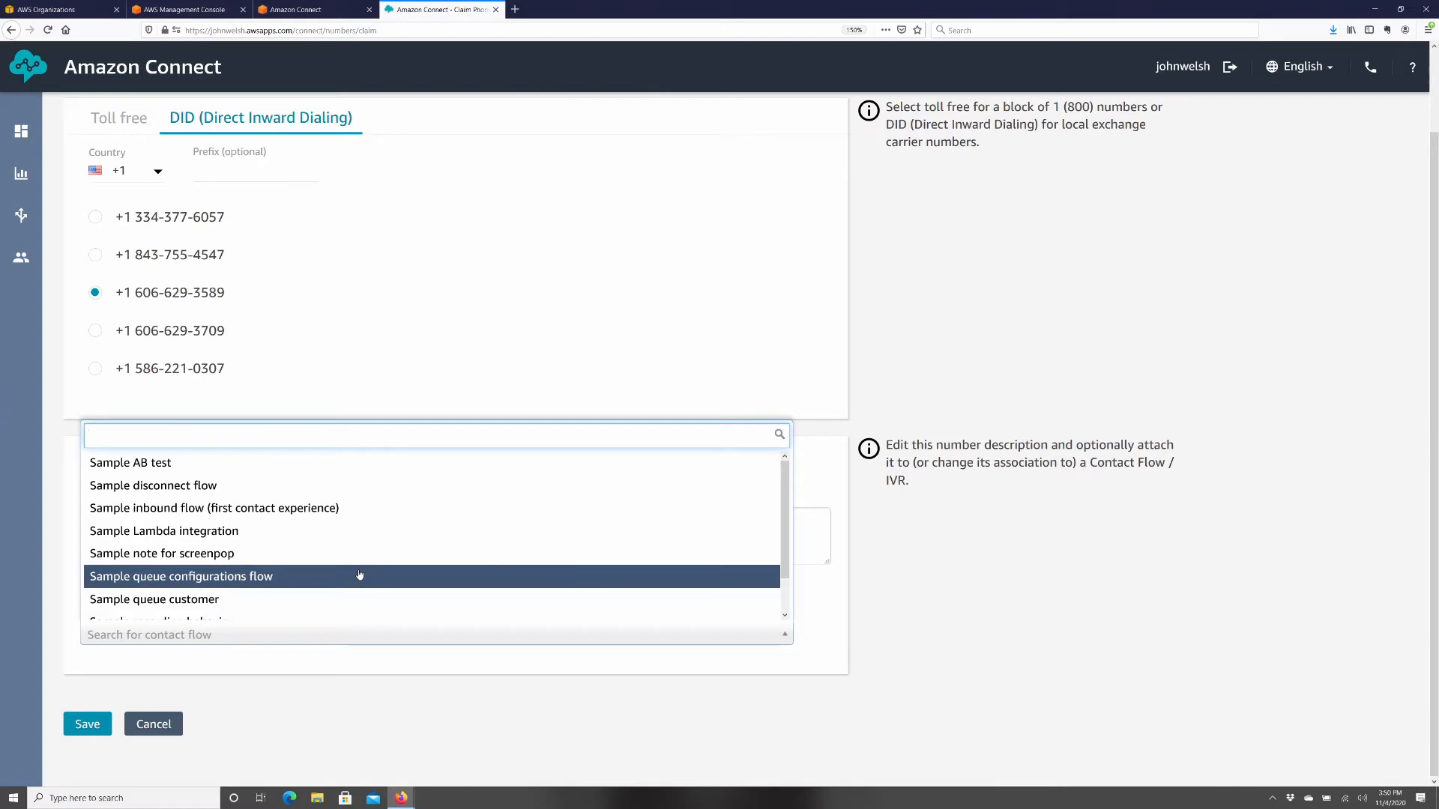
pyautogui.click(259, 511)
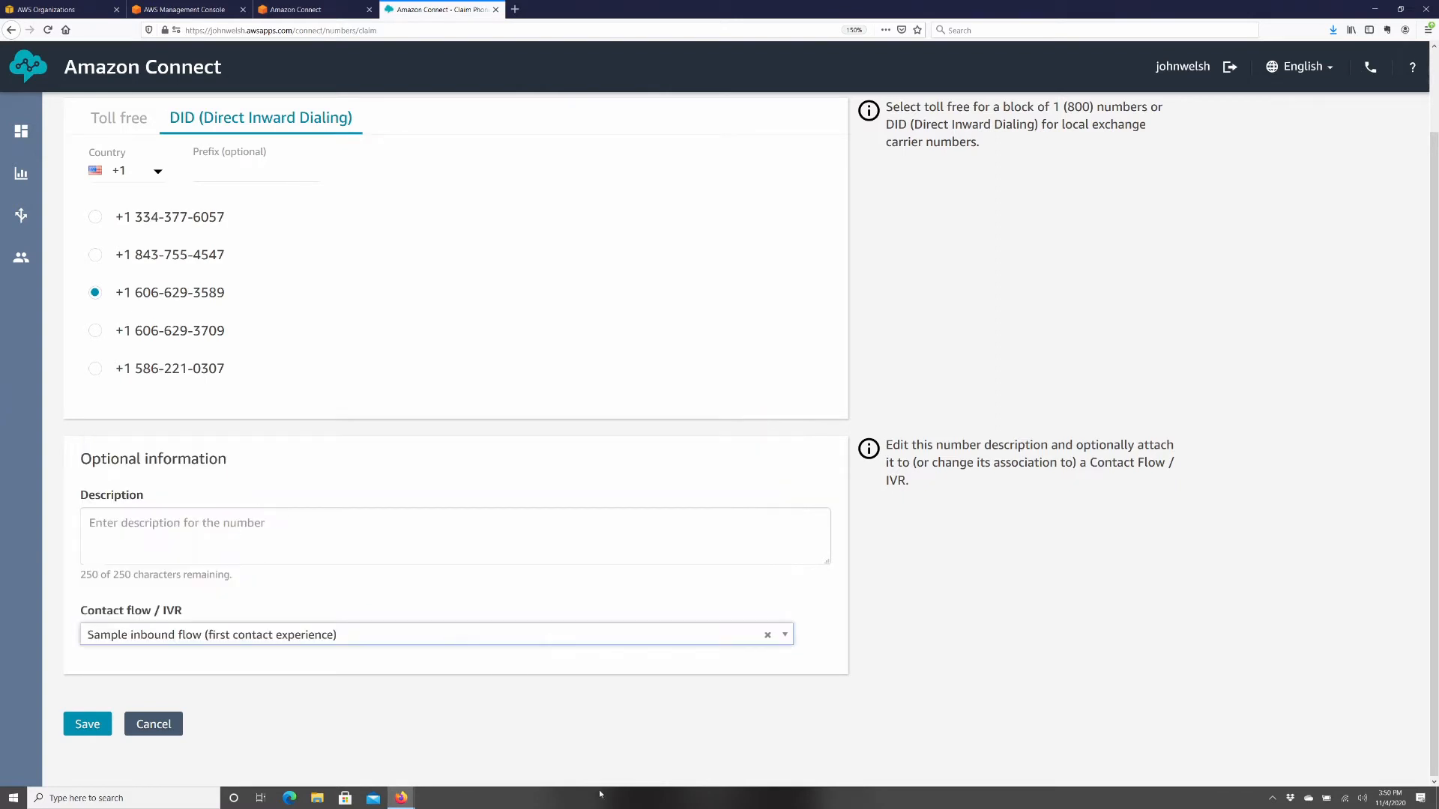
pyautogui.click(87, 724)
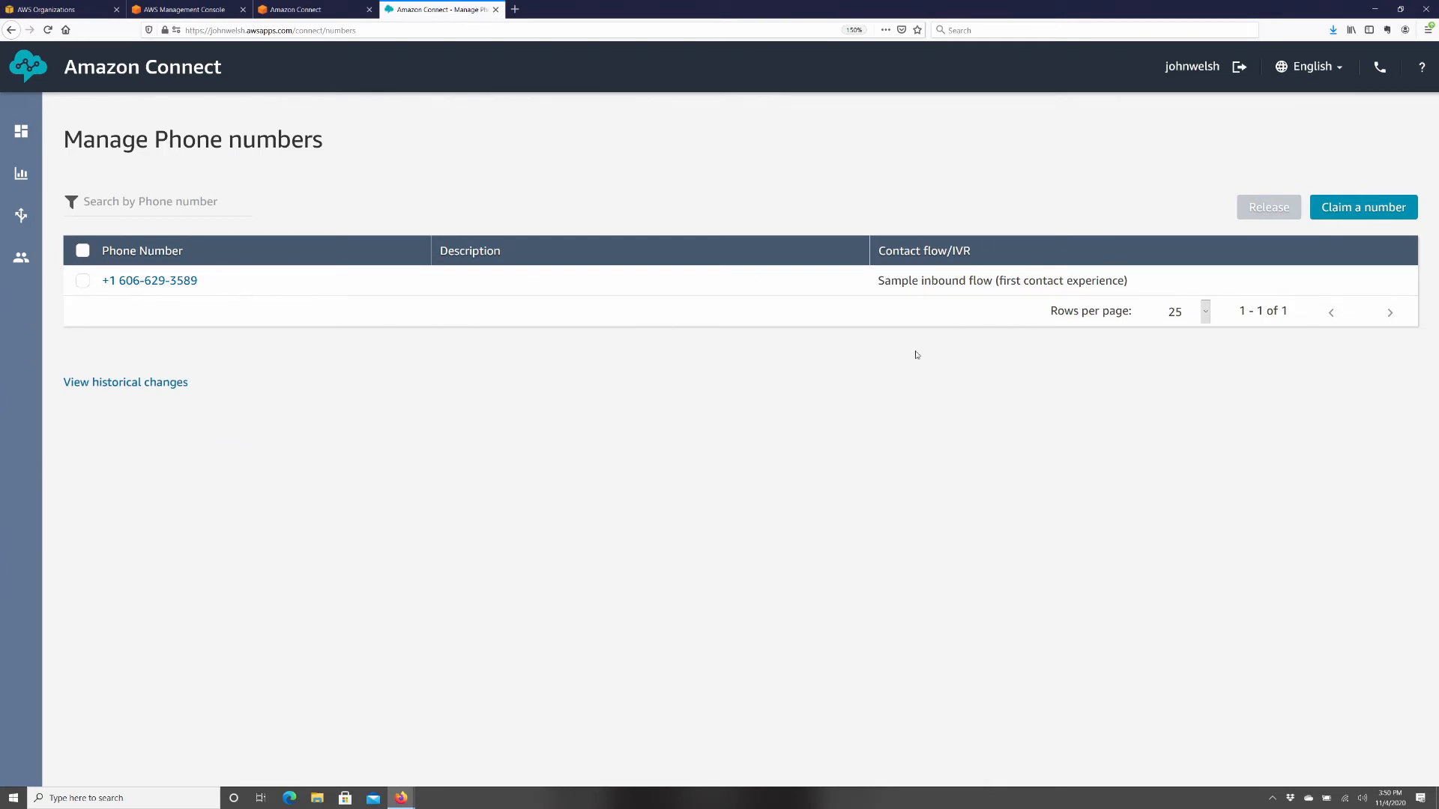
# - Open the Hours of operation list from the Routing menu
pyautogui.moveTo(26, 214)
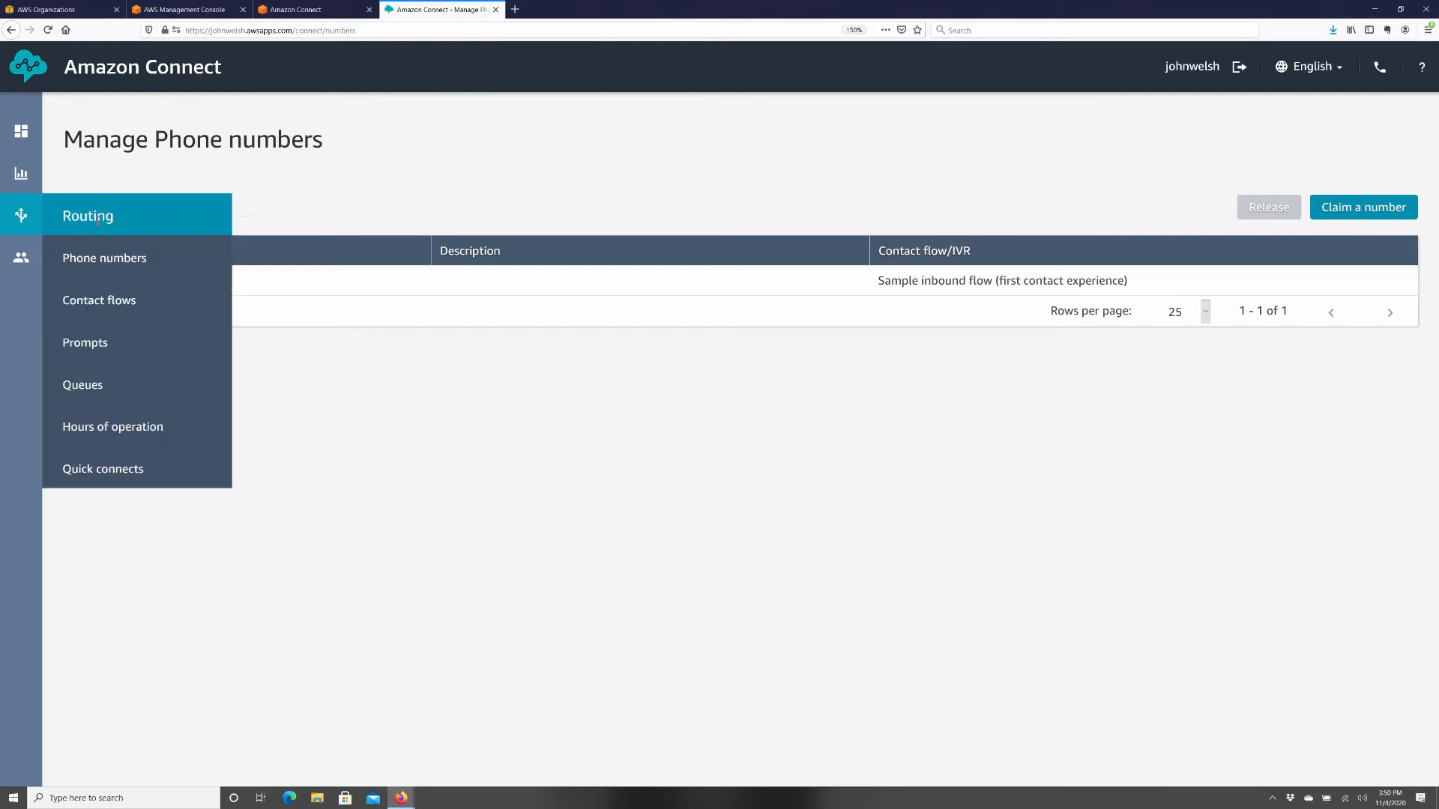
pyautogui.click(120, 433)
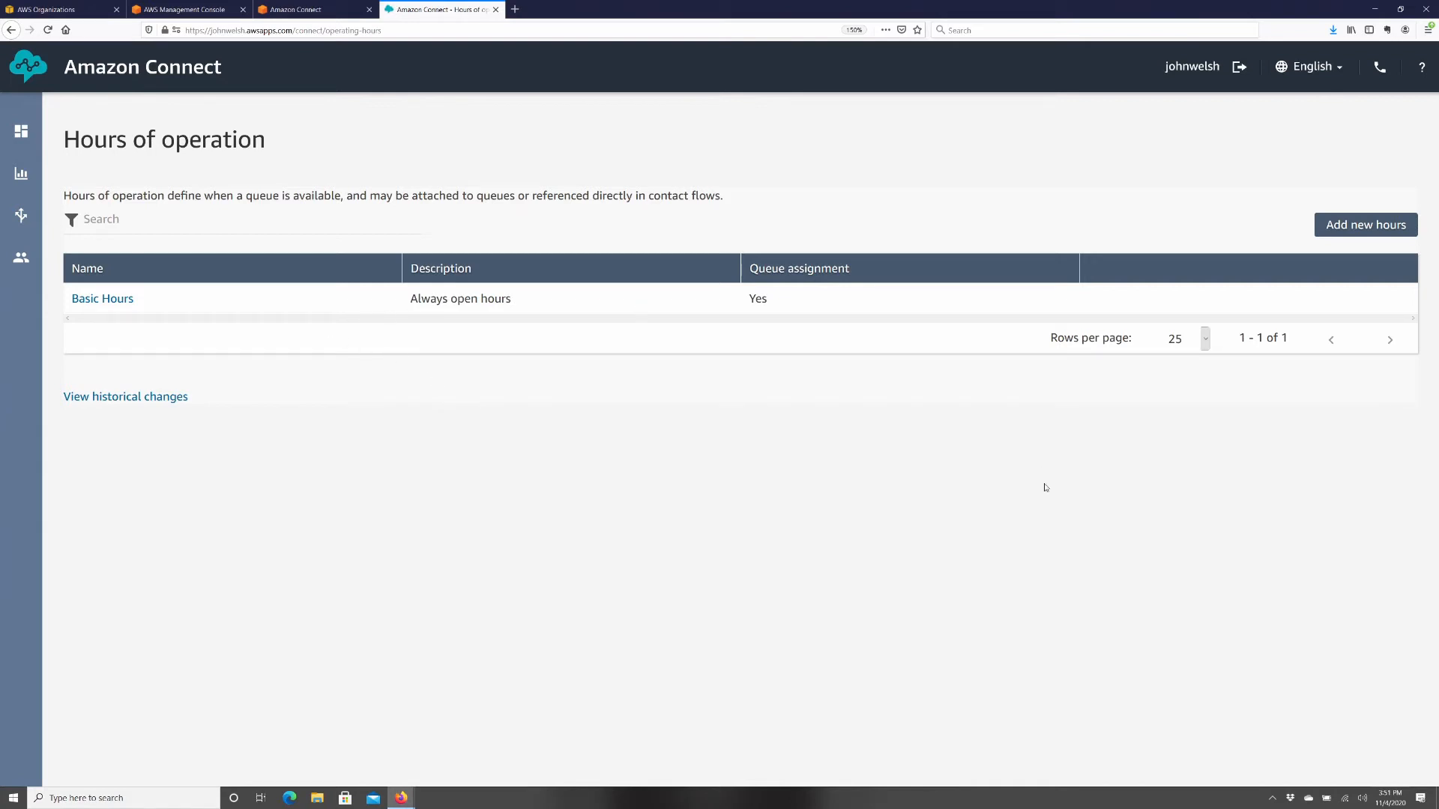
# - Start new hours of operation named 'M-F 8-5'
pyautogui.click(1366, 224)
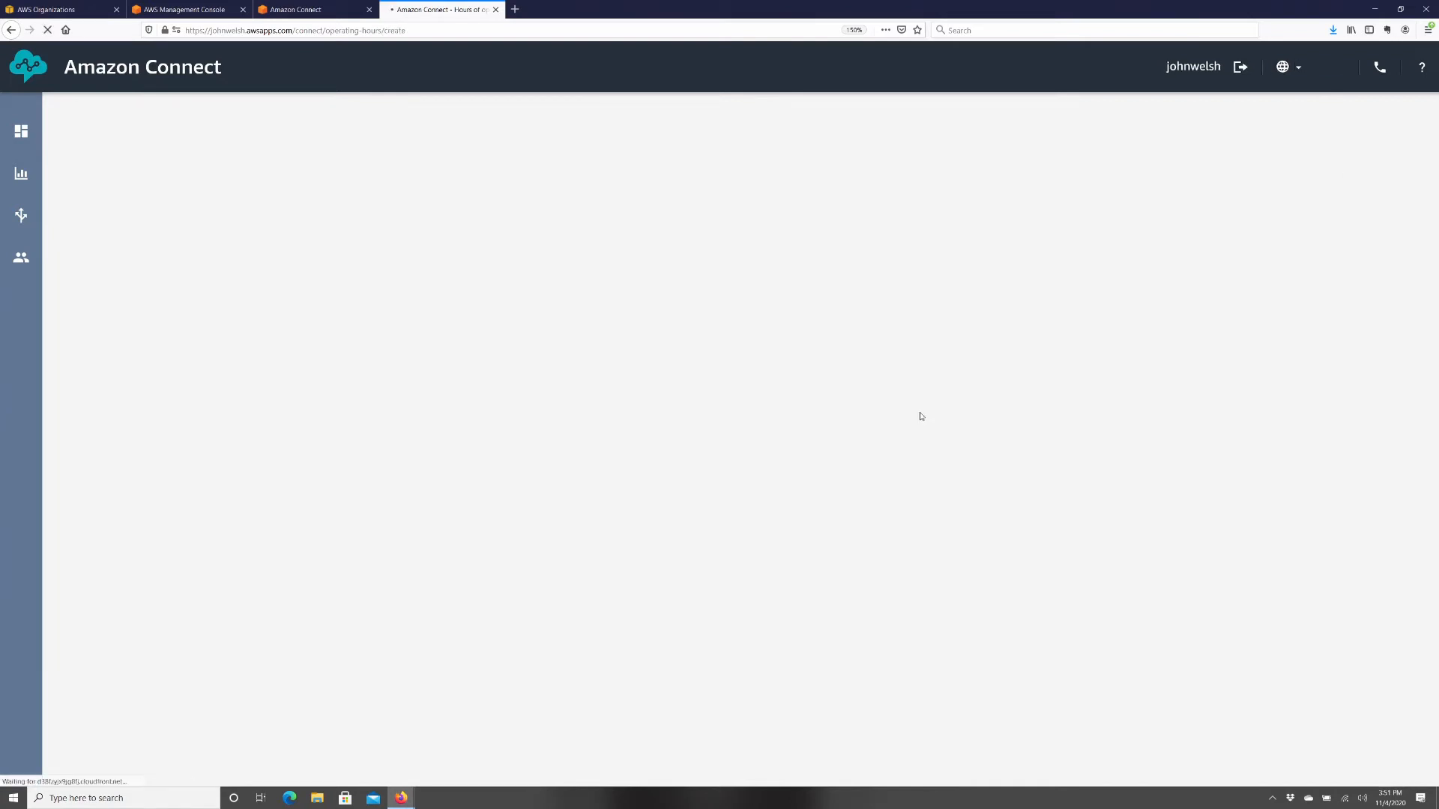
pyautogui.click(147, 245)
pyautogui.write('M-F ')
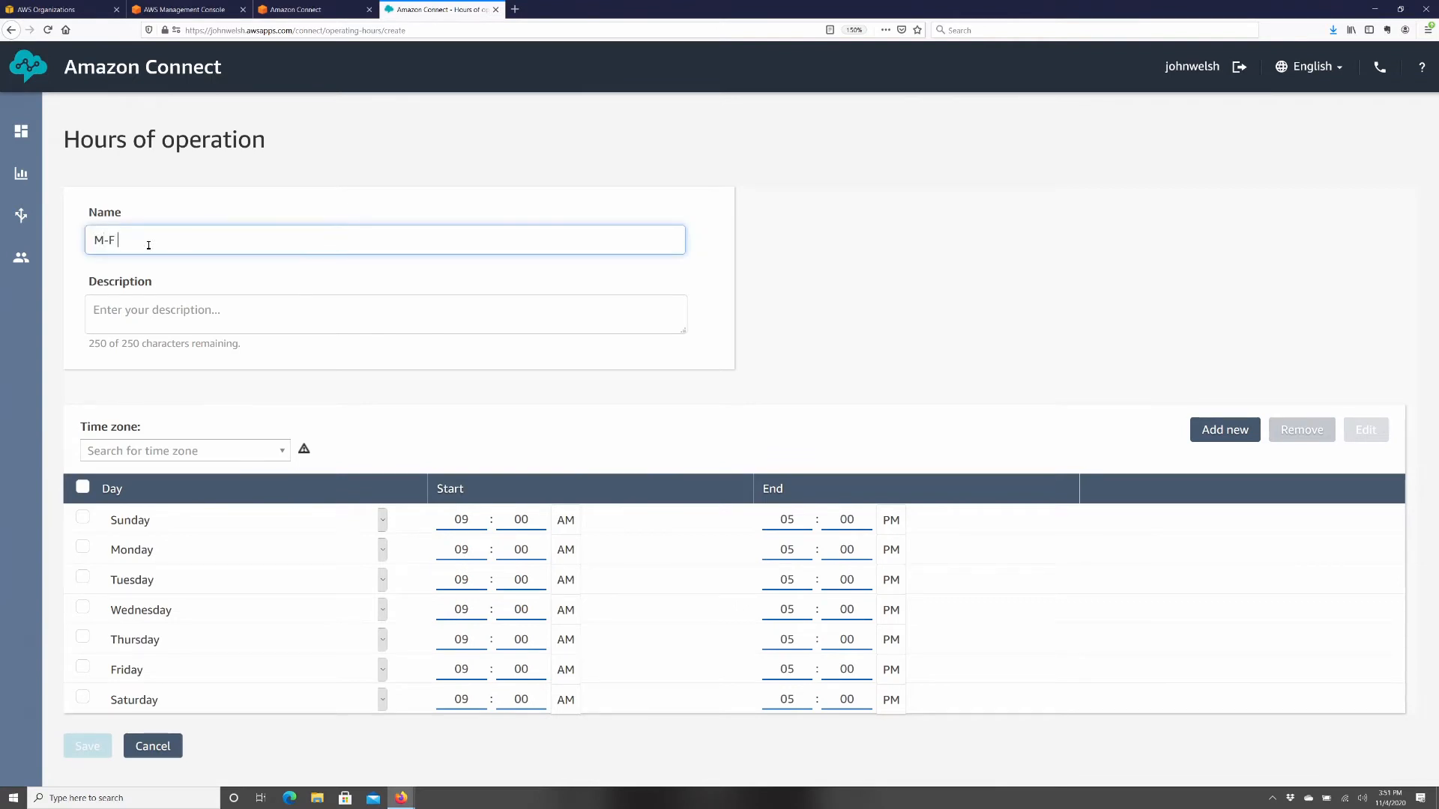
pyautogui.write('8-5')
pyautogui.moveTo(91, 240); pyautogui.dragTo(154, 239)
pyautogui.tripleClick(158, 240)
# - Describe the hours as open Monday through Friday and begin editing Monday's start time
pyautogui.click(113, 314)
pyautogui.write('Open Monday through Friday 8-6')
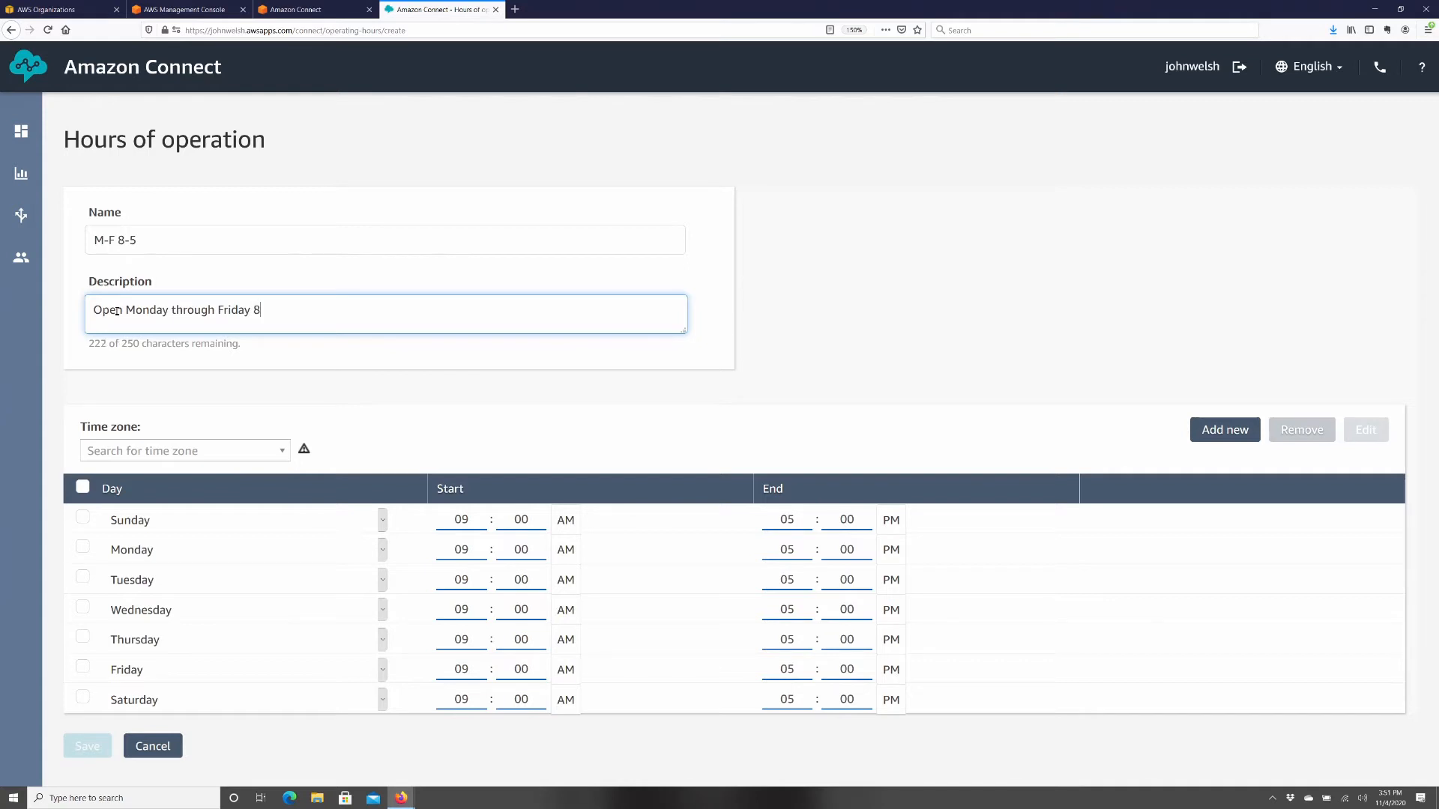
pyautogui.scroll(-2, 524, 559)
pyautogui.doubleClick(526, 549)
# - Set Monday through Friday start times to 08:00 AM
pyautogui.write('0')
pyautogui.doubleClick(466, 587)
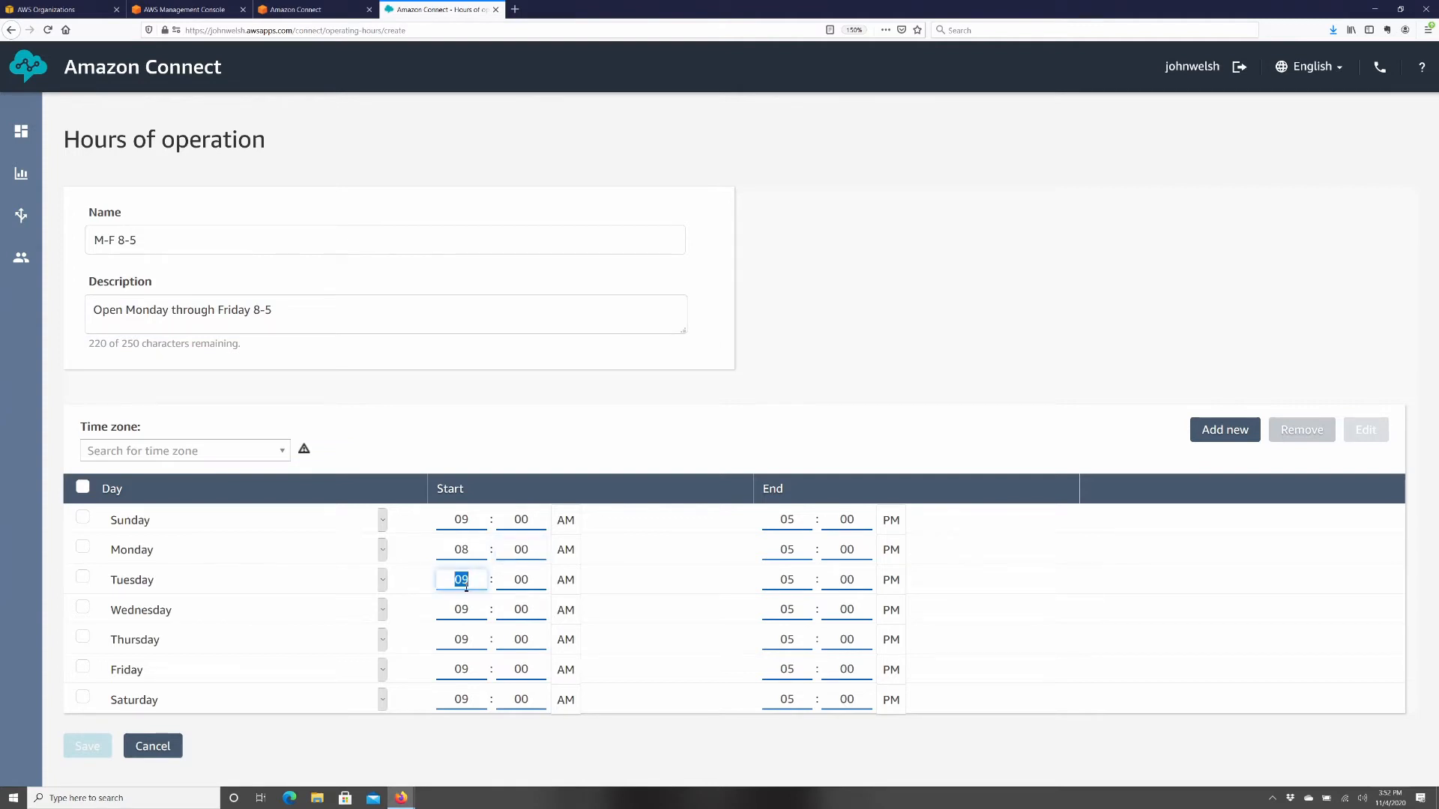
pyautogui.write('/8')
pyautogui.press('BackSpace')
pyautogui.press('BackSpace')
pyautogui.write('8')
pyautogui.doubleClick(472, 613)
pyautogui.write('8')
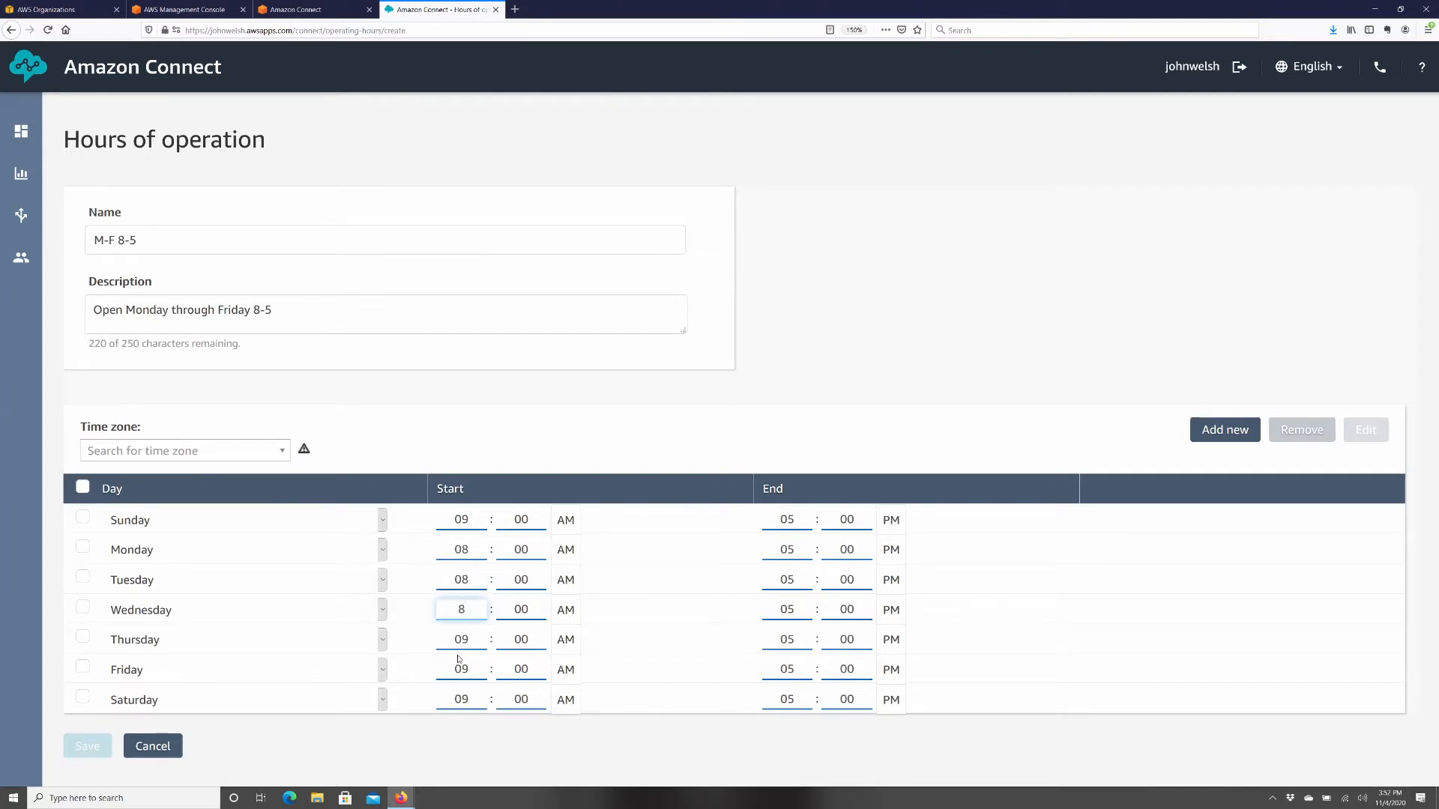
pyautogui.doubleClick(463, 640)
pyautogui.write('8')
pyautogui.doubleClick(461, 670)
pyautogui.write('8')
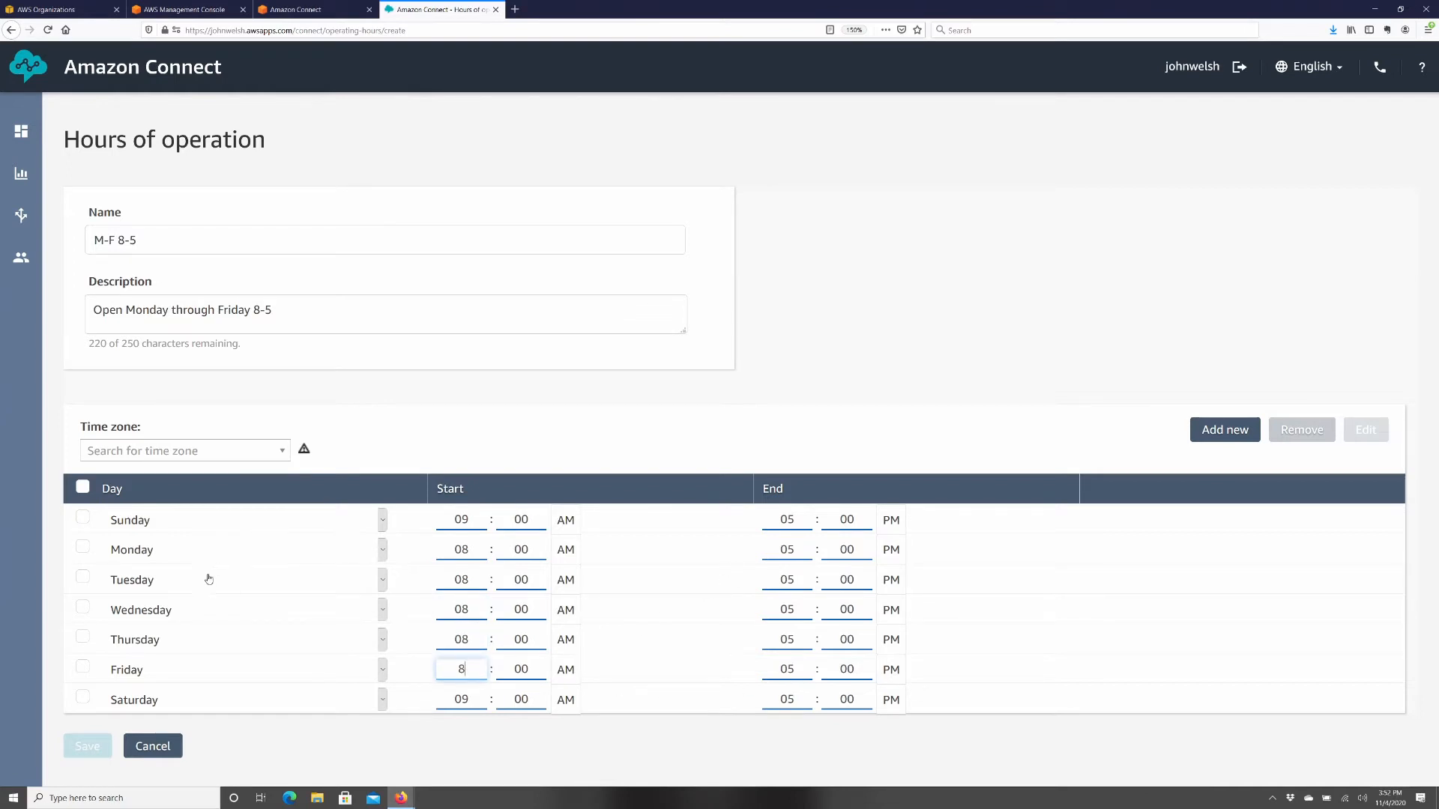
# - Remove Saturday and Sunday, set the time zone to US/Central, and save
pyautogui.click(82, 517)
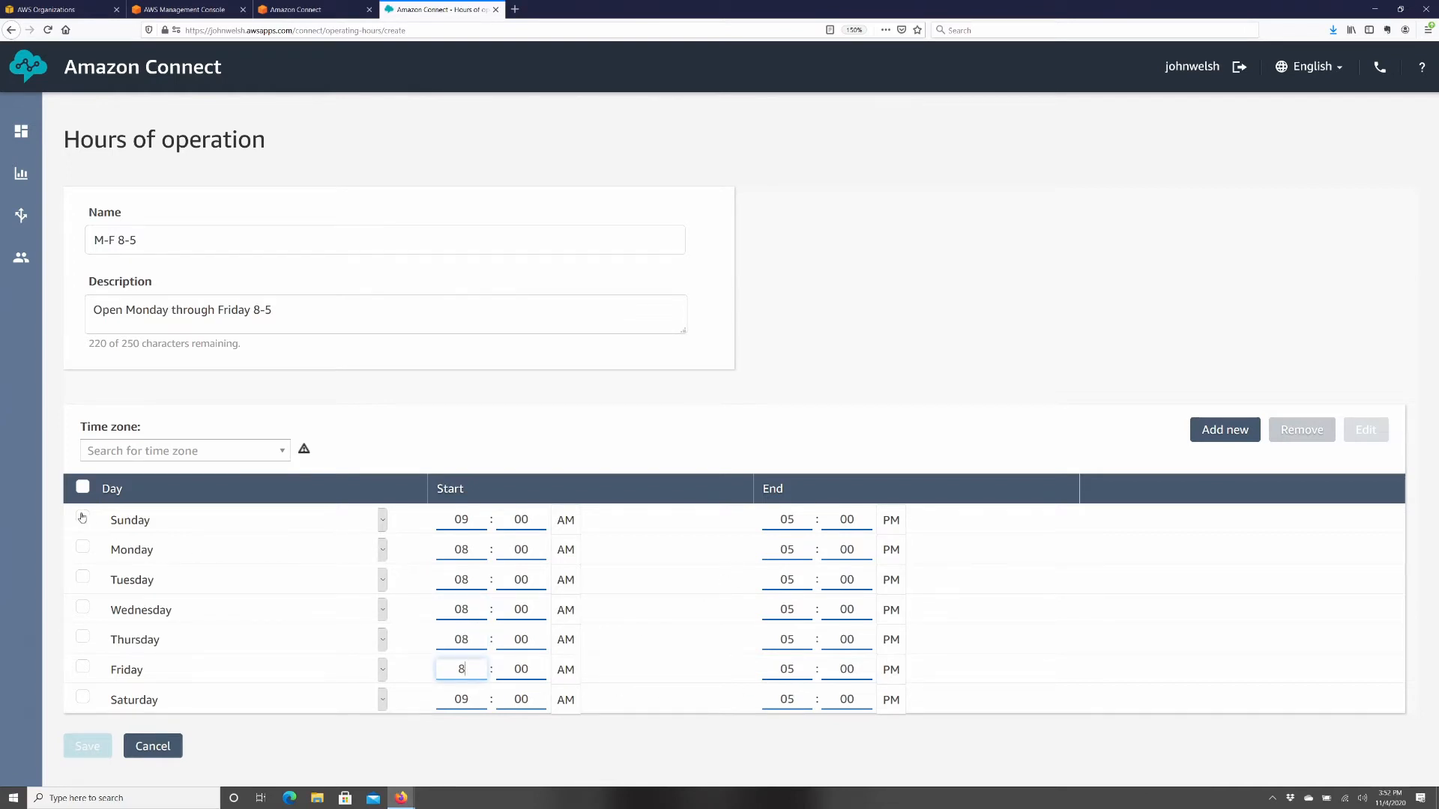
pyautogui.click(82, 697)
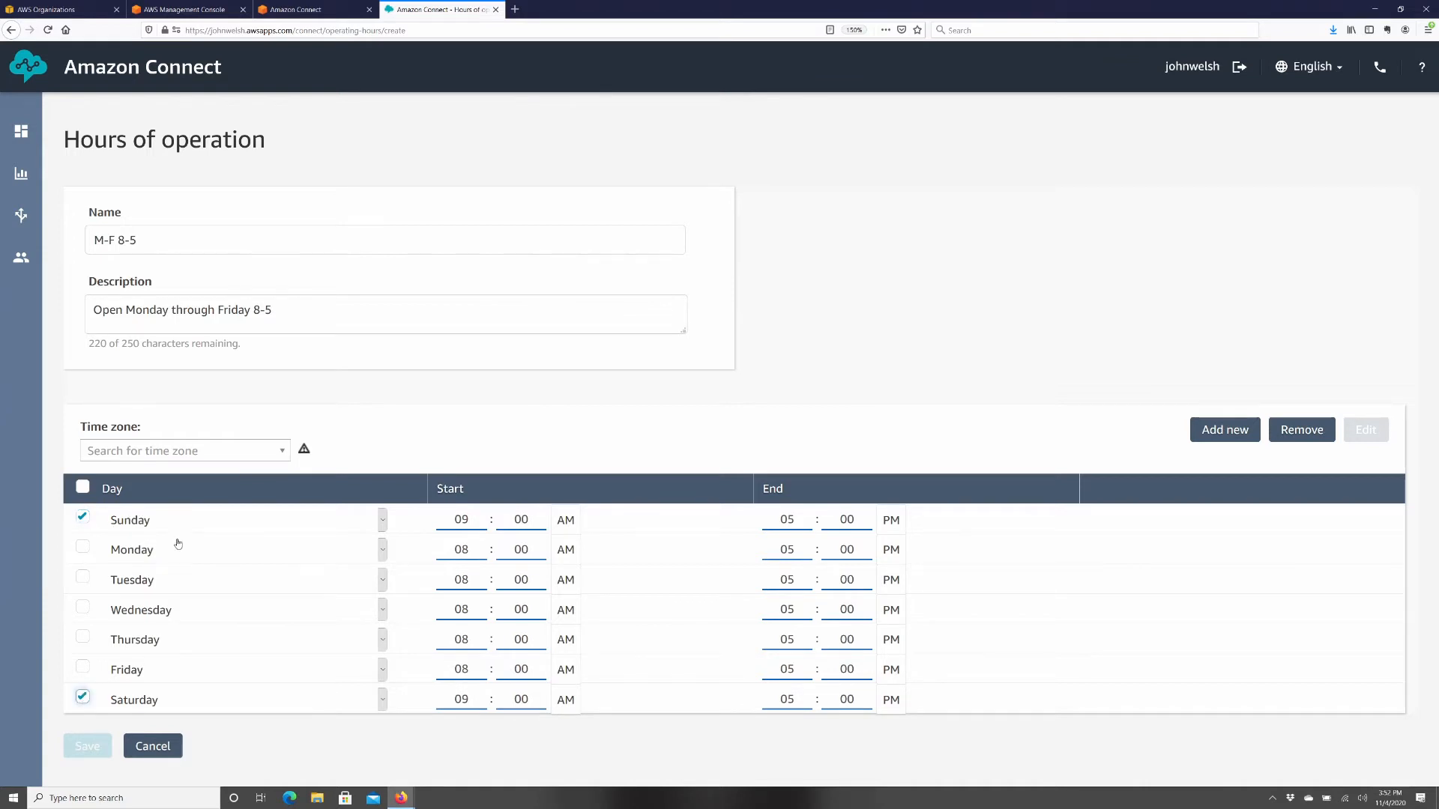
pyautogui.click(1301, 432)
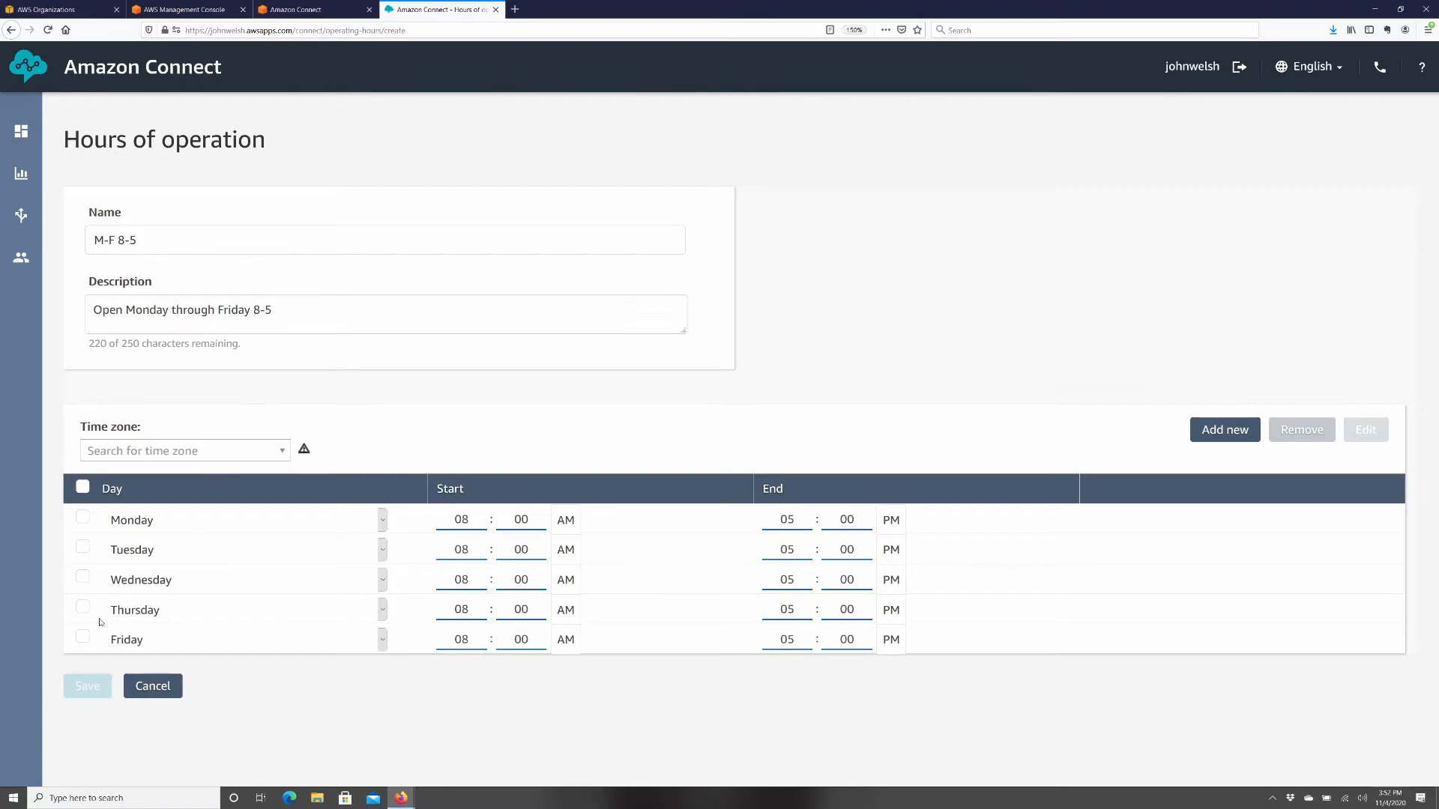
pyautogui.click(161, 450)
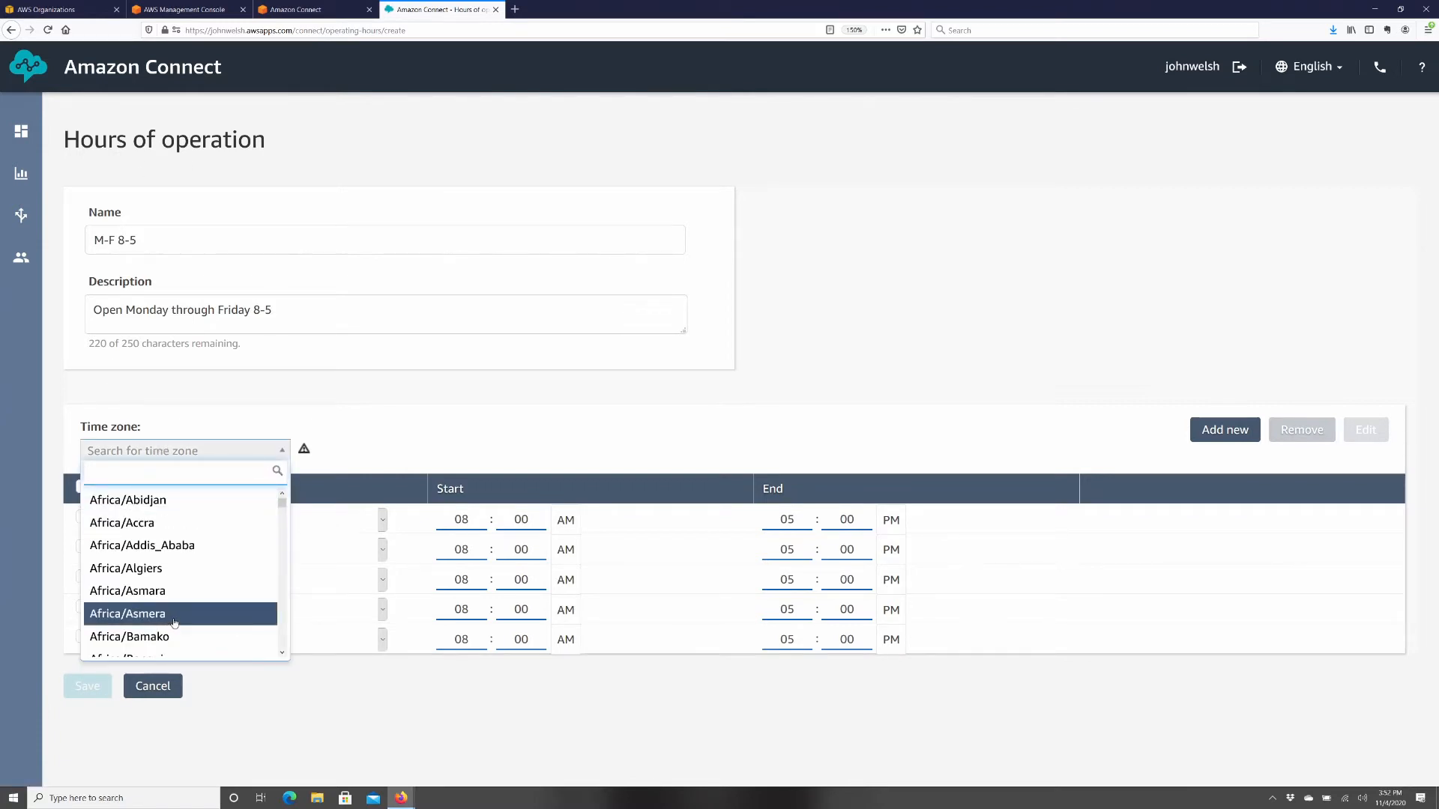
pyautogui.write('central')
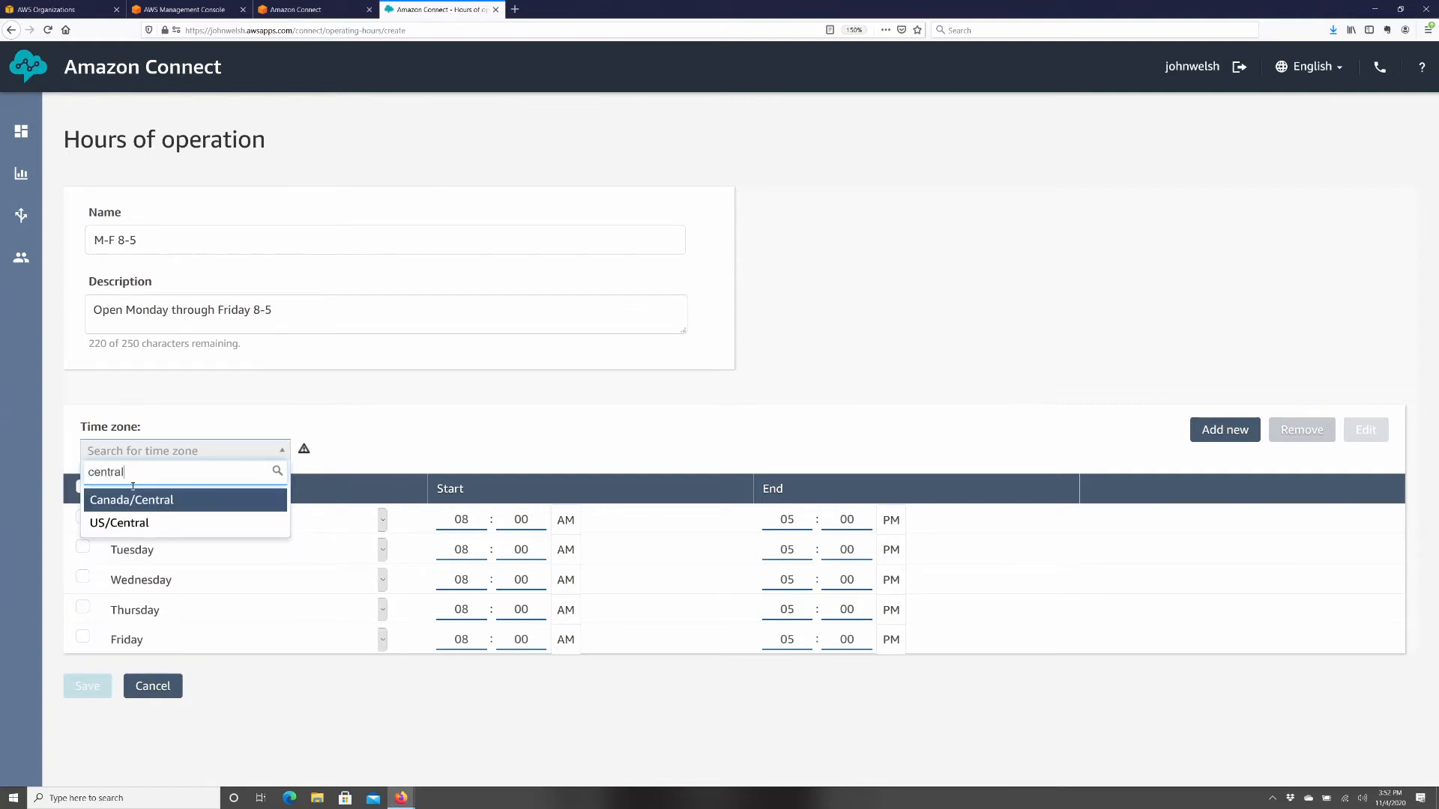
pyautogui.click(120, 523)
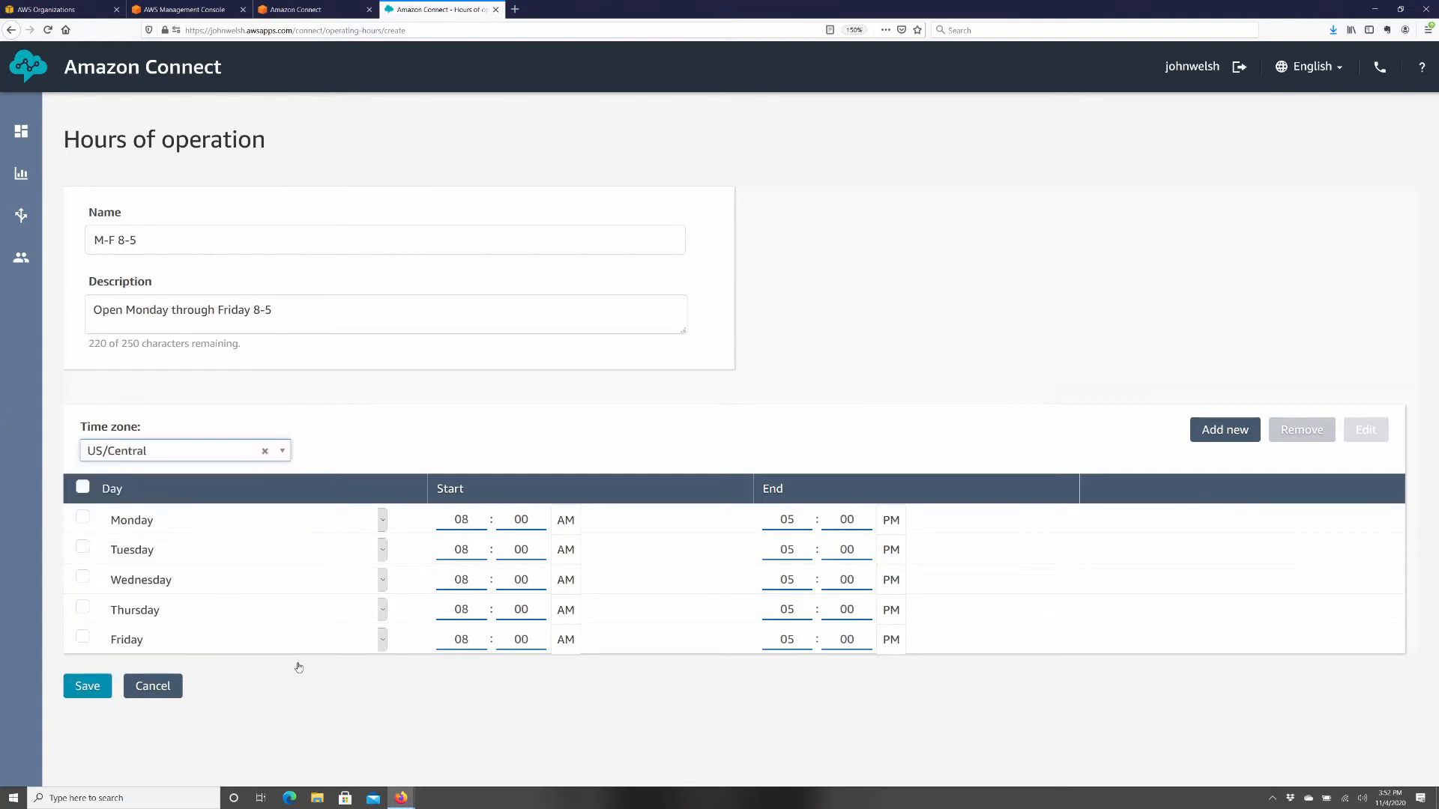
pyautogui.click(84, 690)
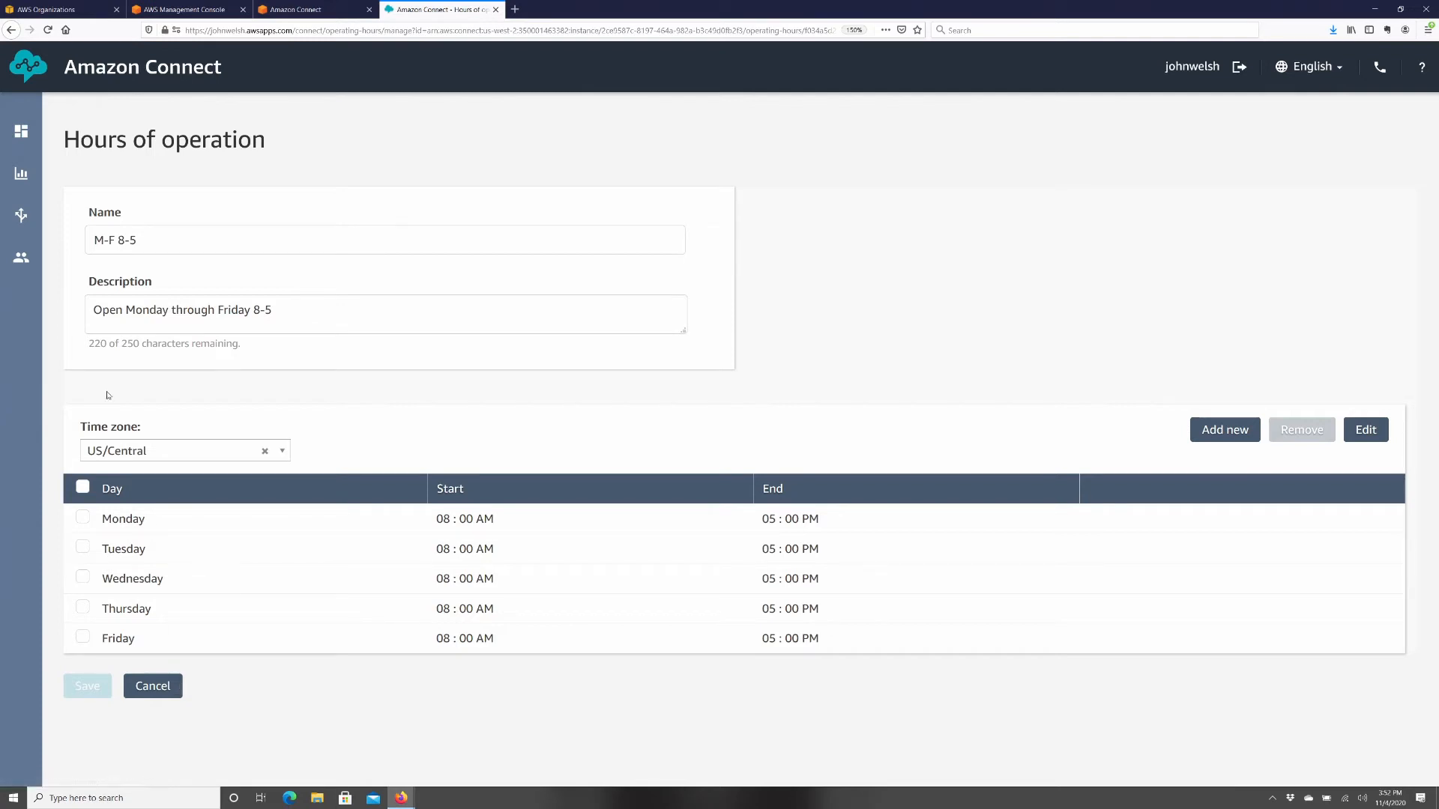
# - Go to the Queues list and begin adding a new queue
pyautogui.moveTo(13, 224)
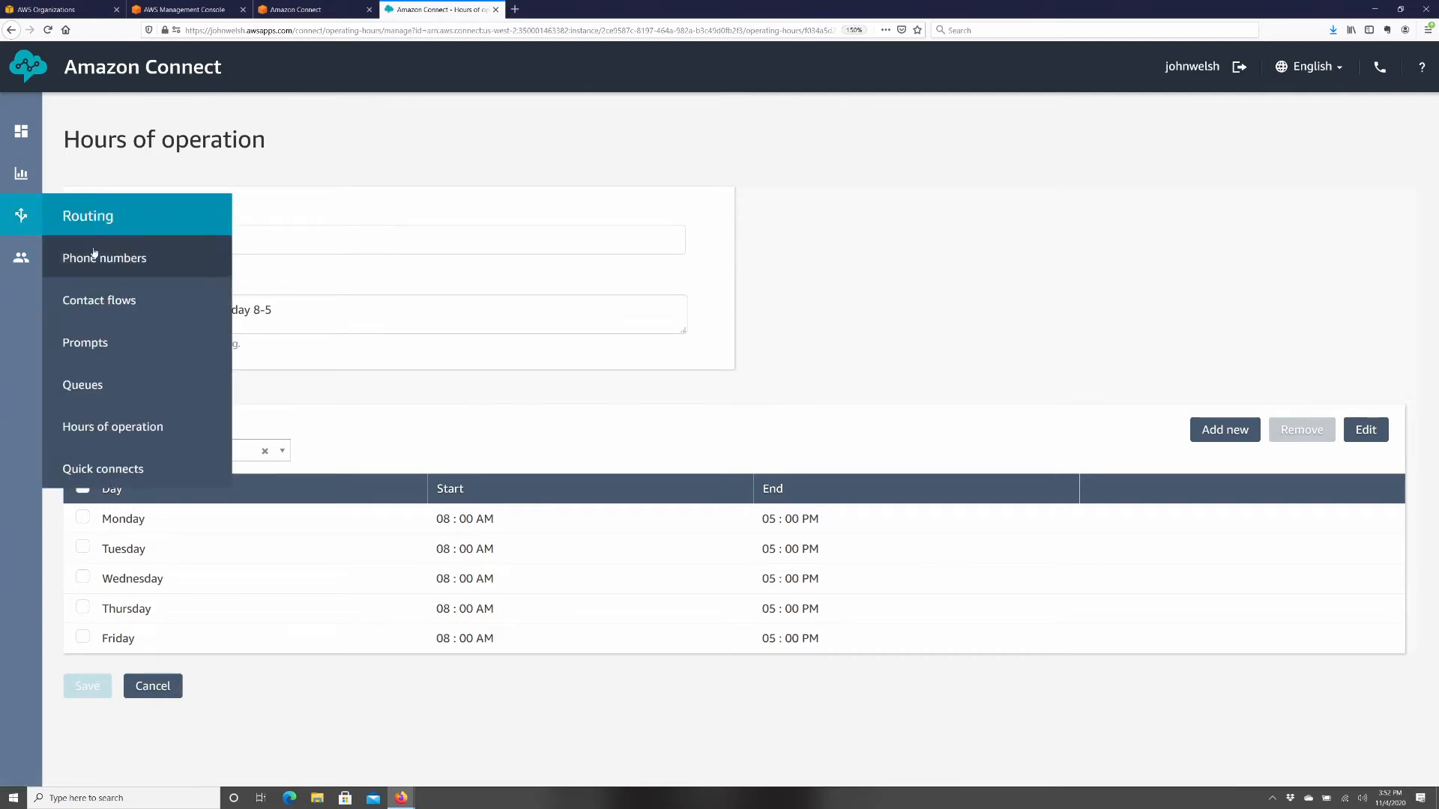
pyautogui.click(108, 398)
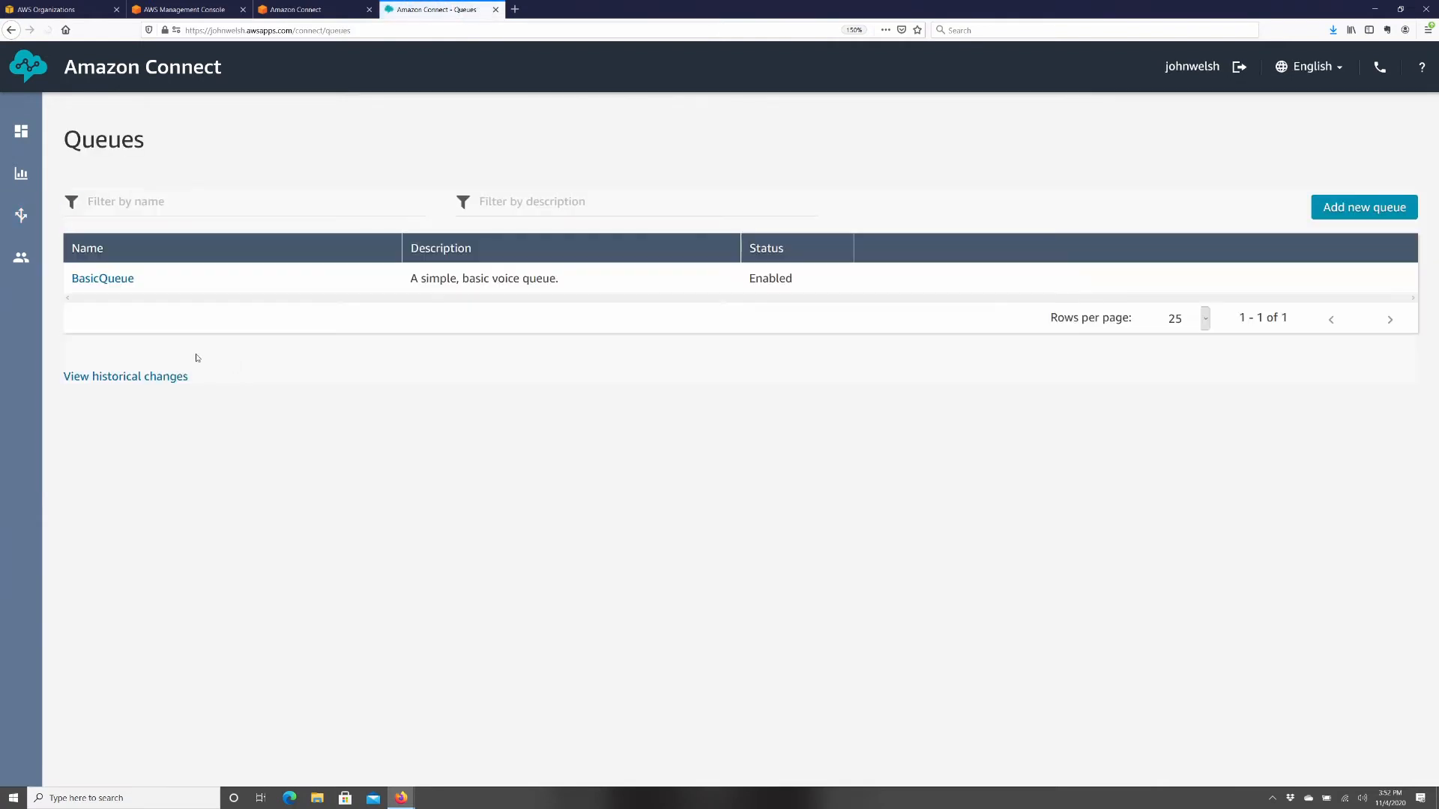
pyautogui.click(1339, 212)
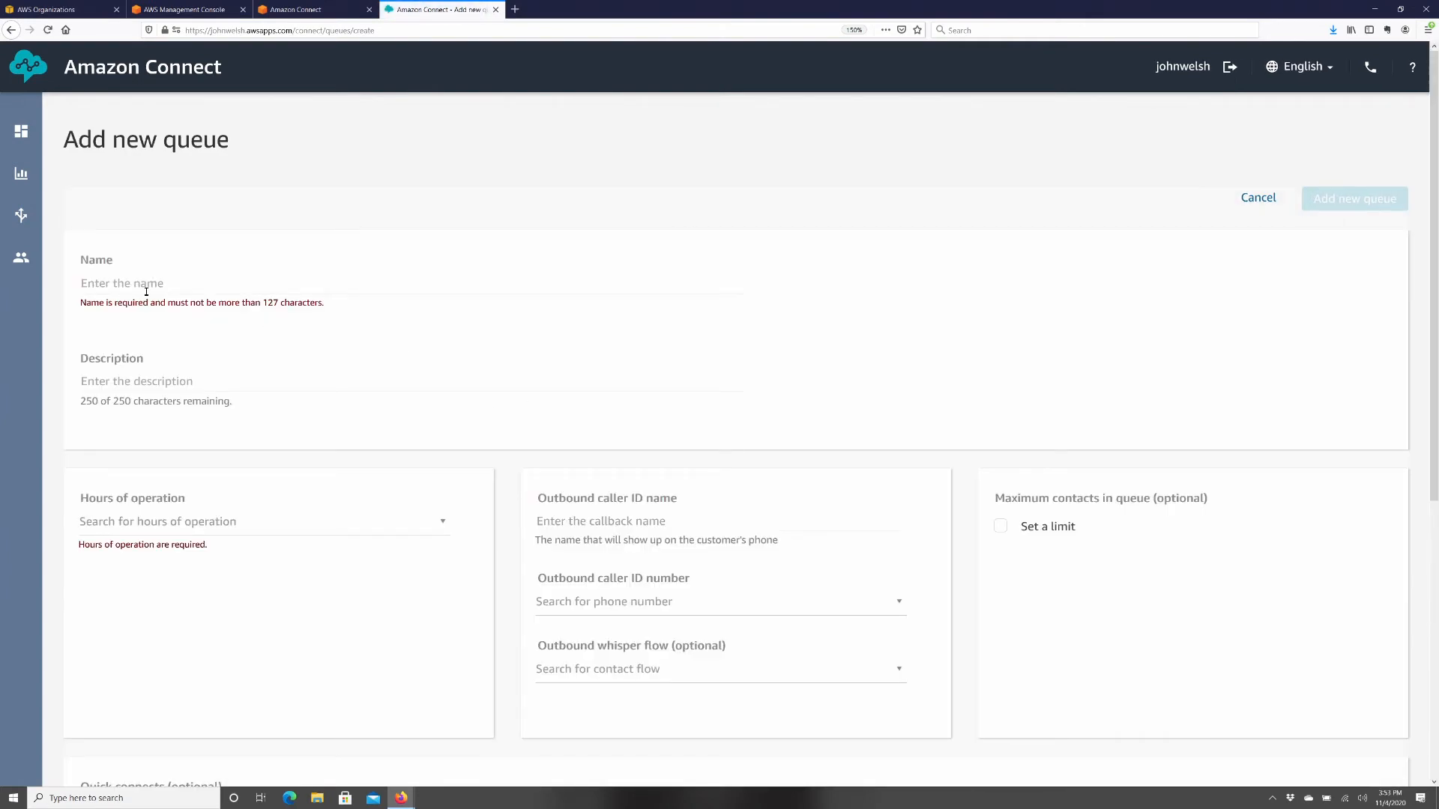
# - Name the queue 'FirstQueue', describe it 'First Queue of the System', with M-F 8-5 hours
pyautogui.click(137, 284)
pyautogui.write('FirstQueue')
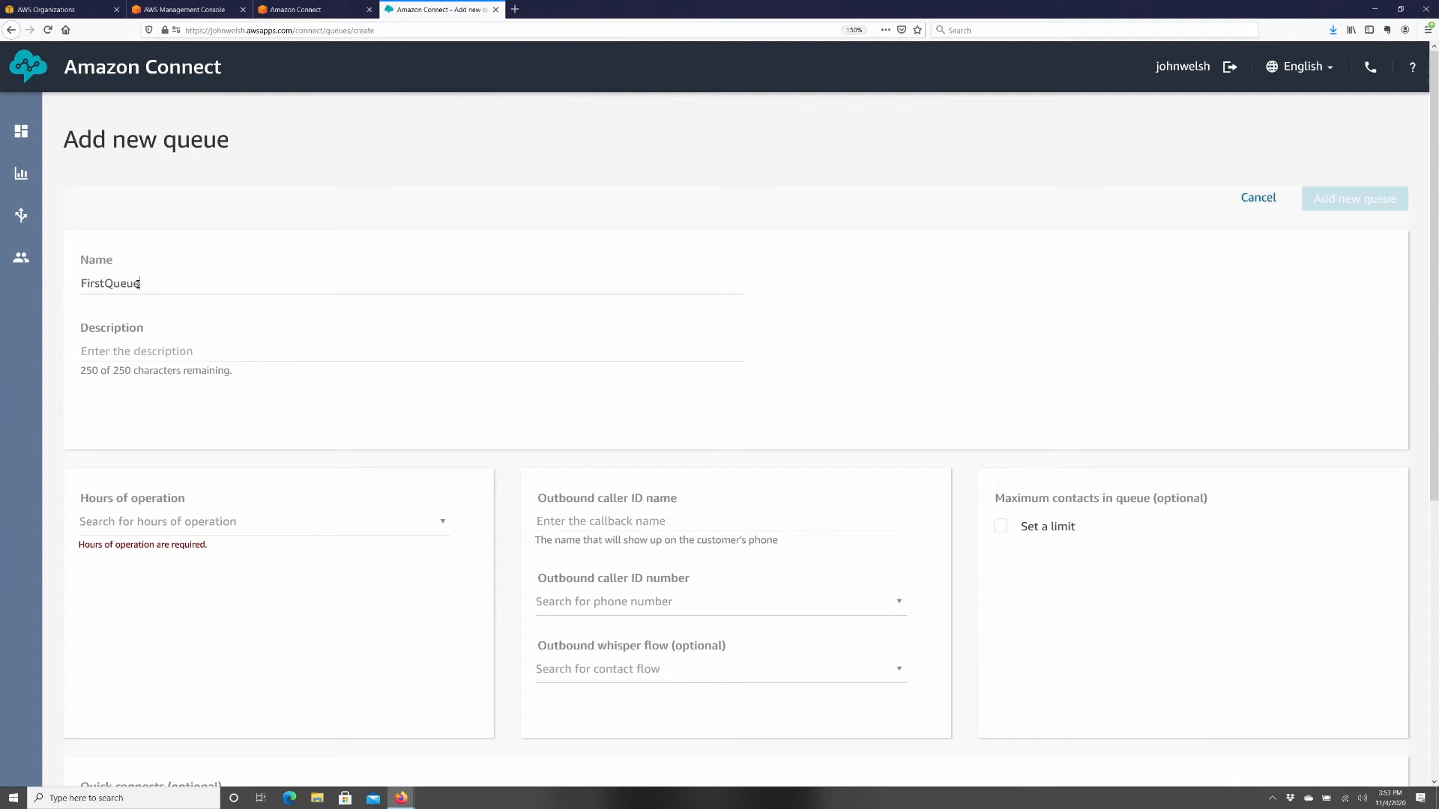
pyautogui.press('Tab')
pyautogui.write('Fi')
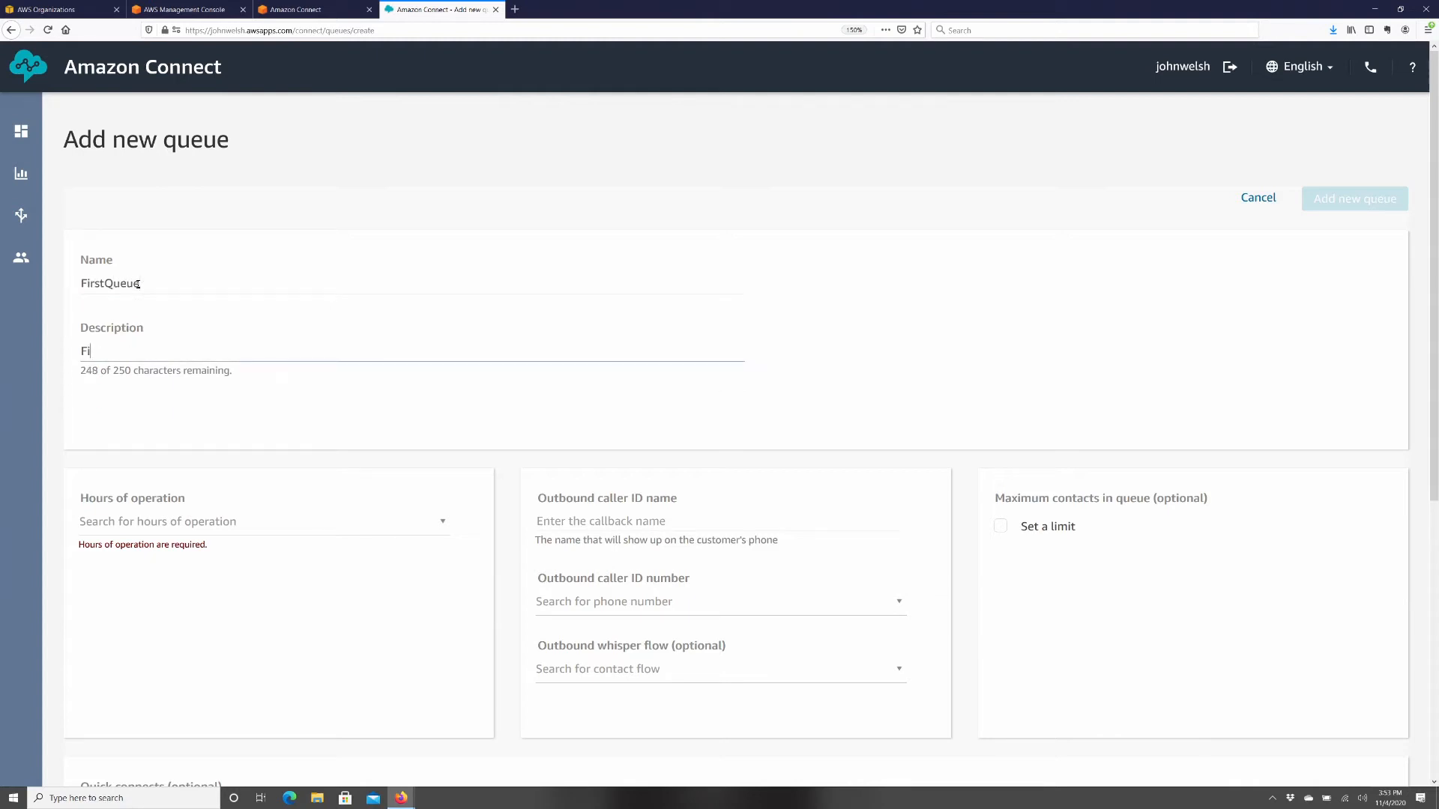
pyautogui.write('rst Queue of the System')
pyautogui.click(257, 522)
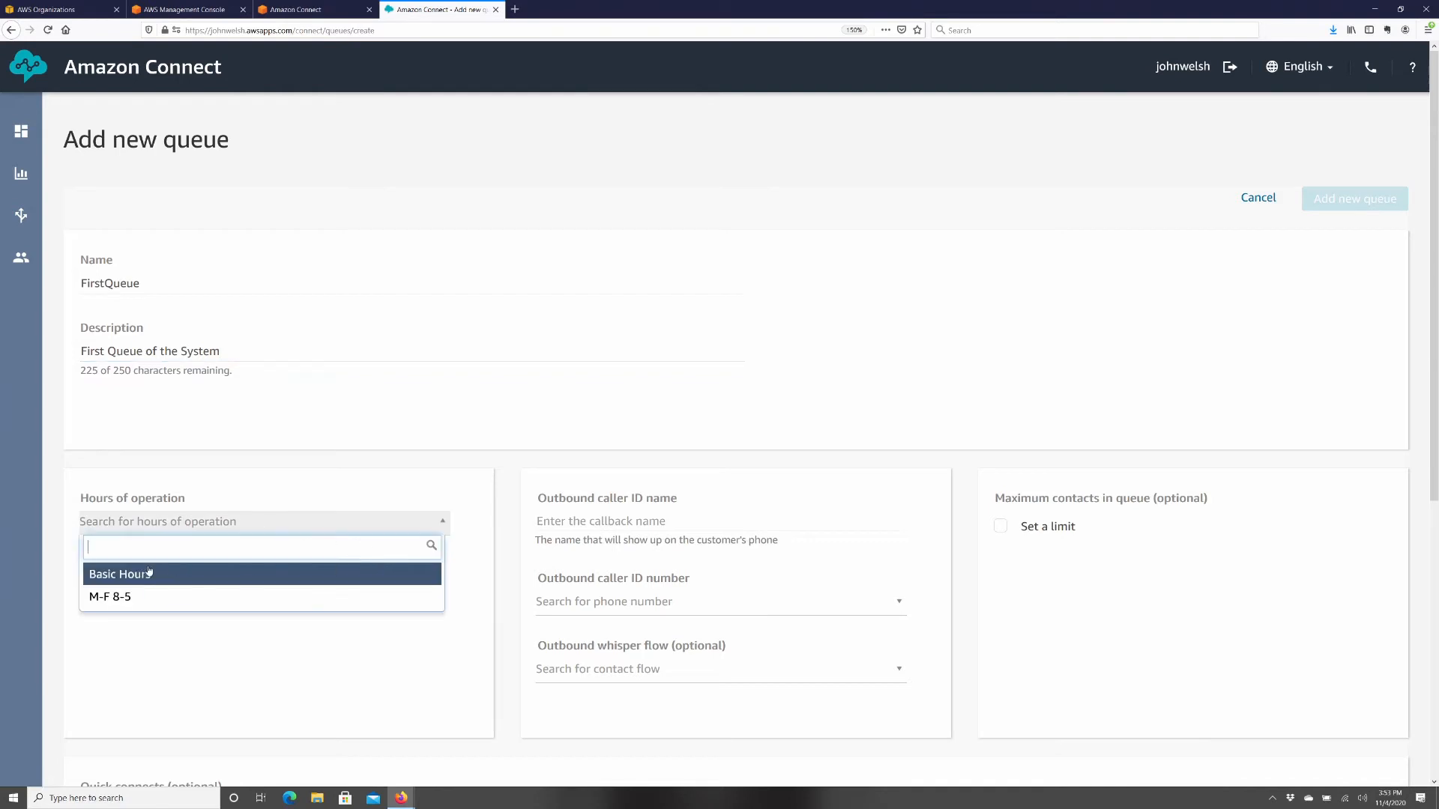
pyautogui.click(125, 596)
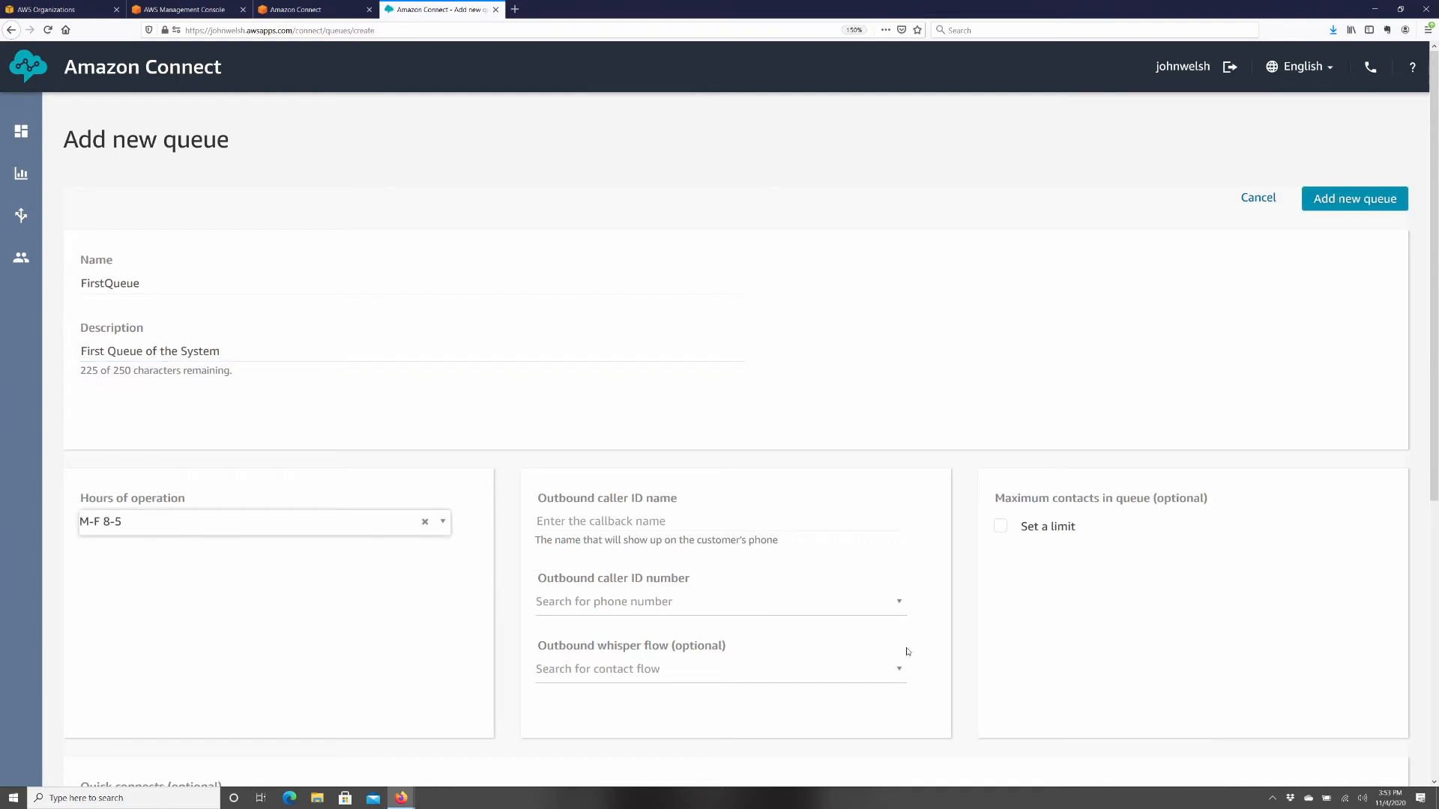
# - Set outbound caller ID name 'SampleFive Demo', the claimed number, and Default outbound whisper flow
pyautogui.click(605, 518)
pyautogui.scroll(-4, 1008, 601)
pyautogui.scroll(3, 1002, 599)
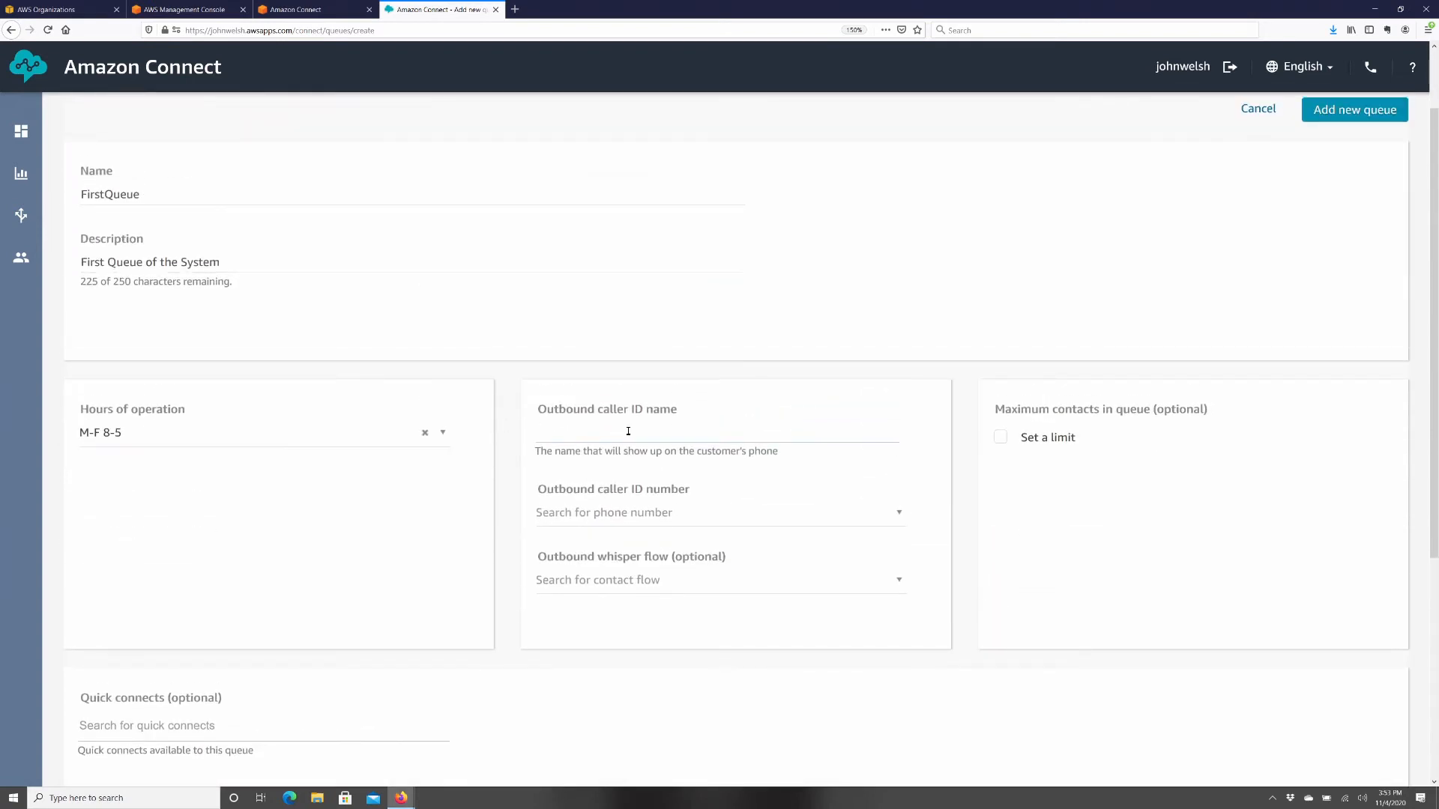
pyautogui.write('SampleFive Demo')
pyautogui.click(628, 514)
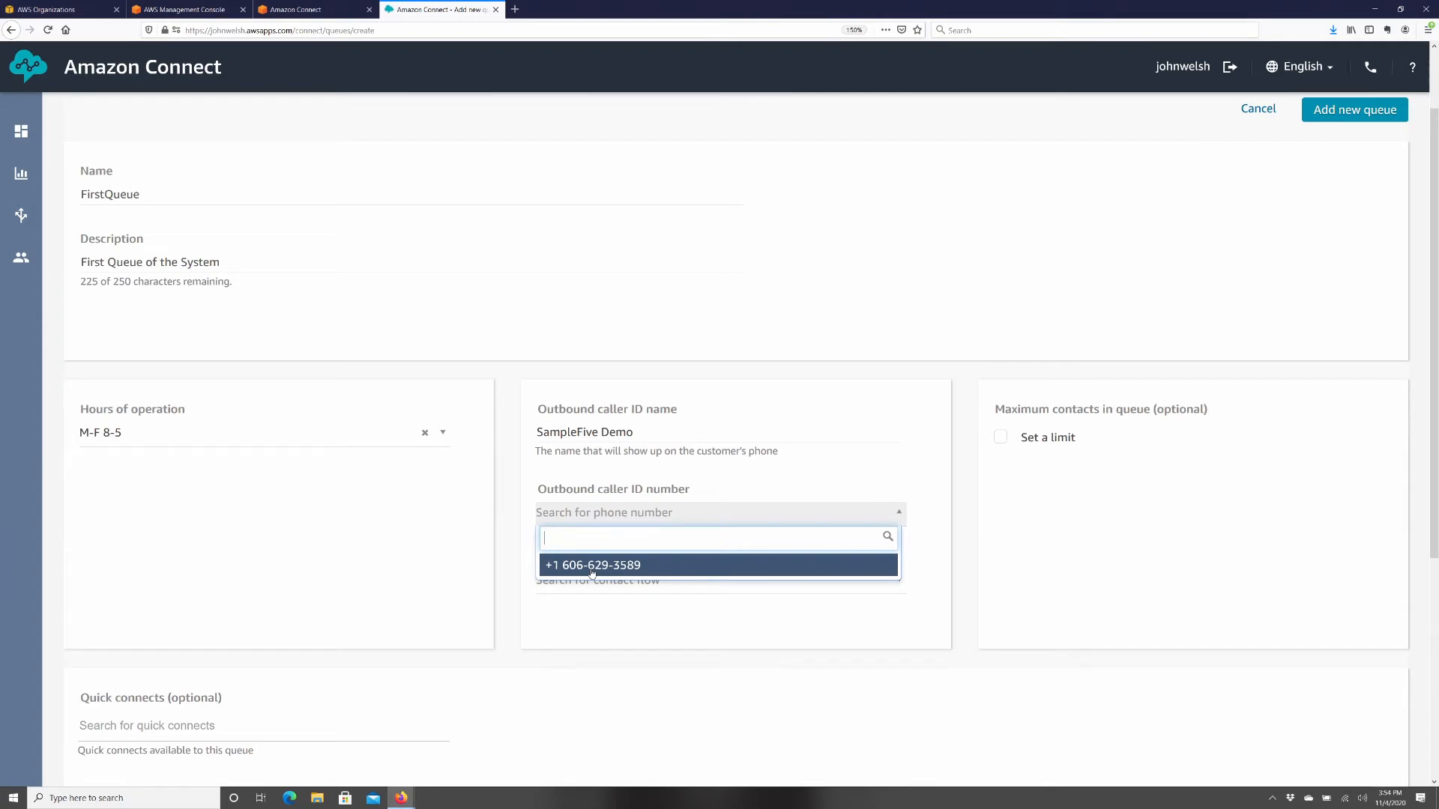
pyautogui.click(592, 570)
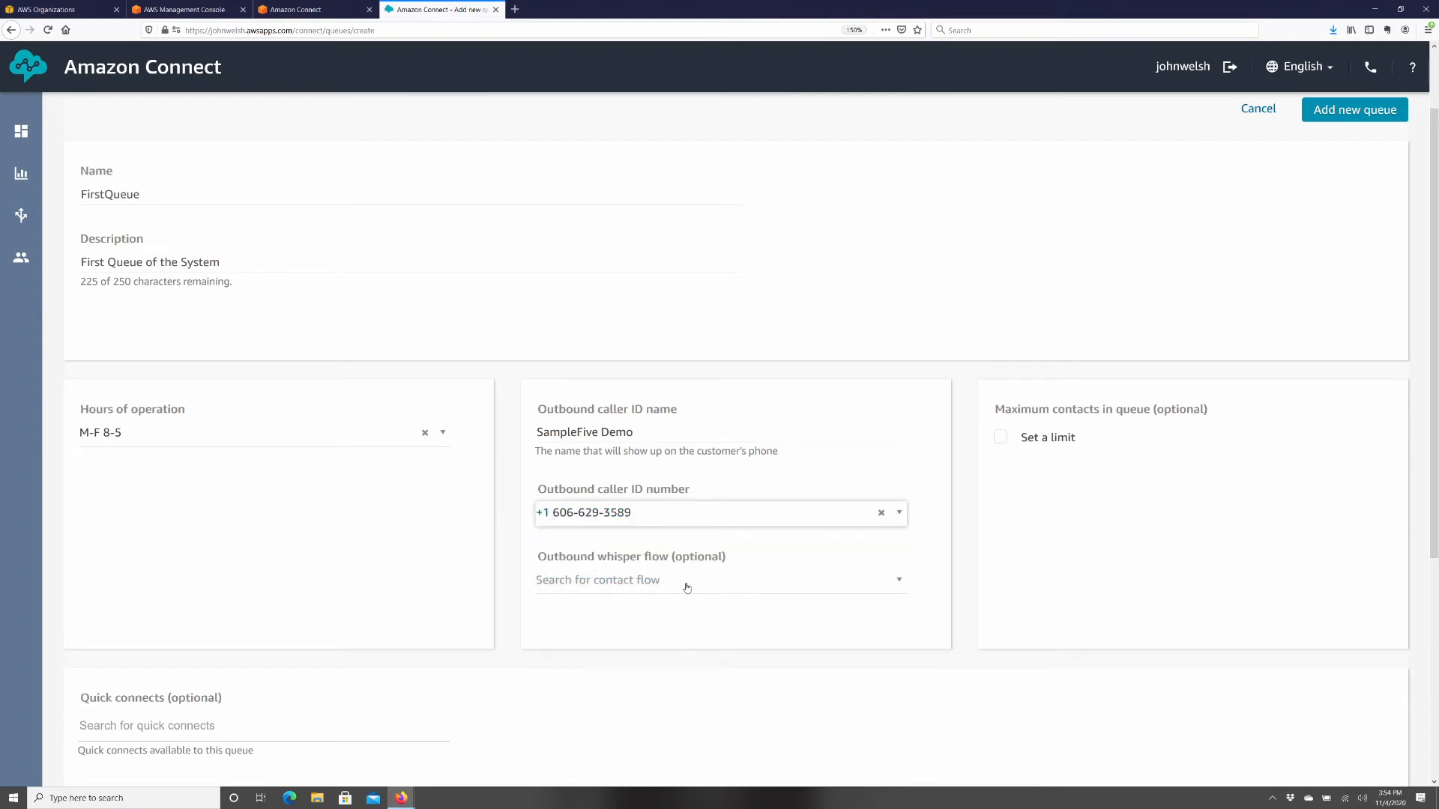
pyautogui.click(603, 589)
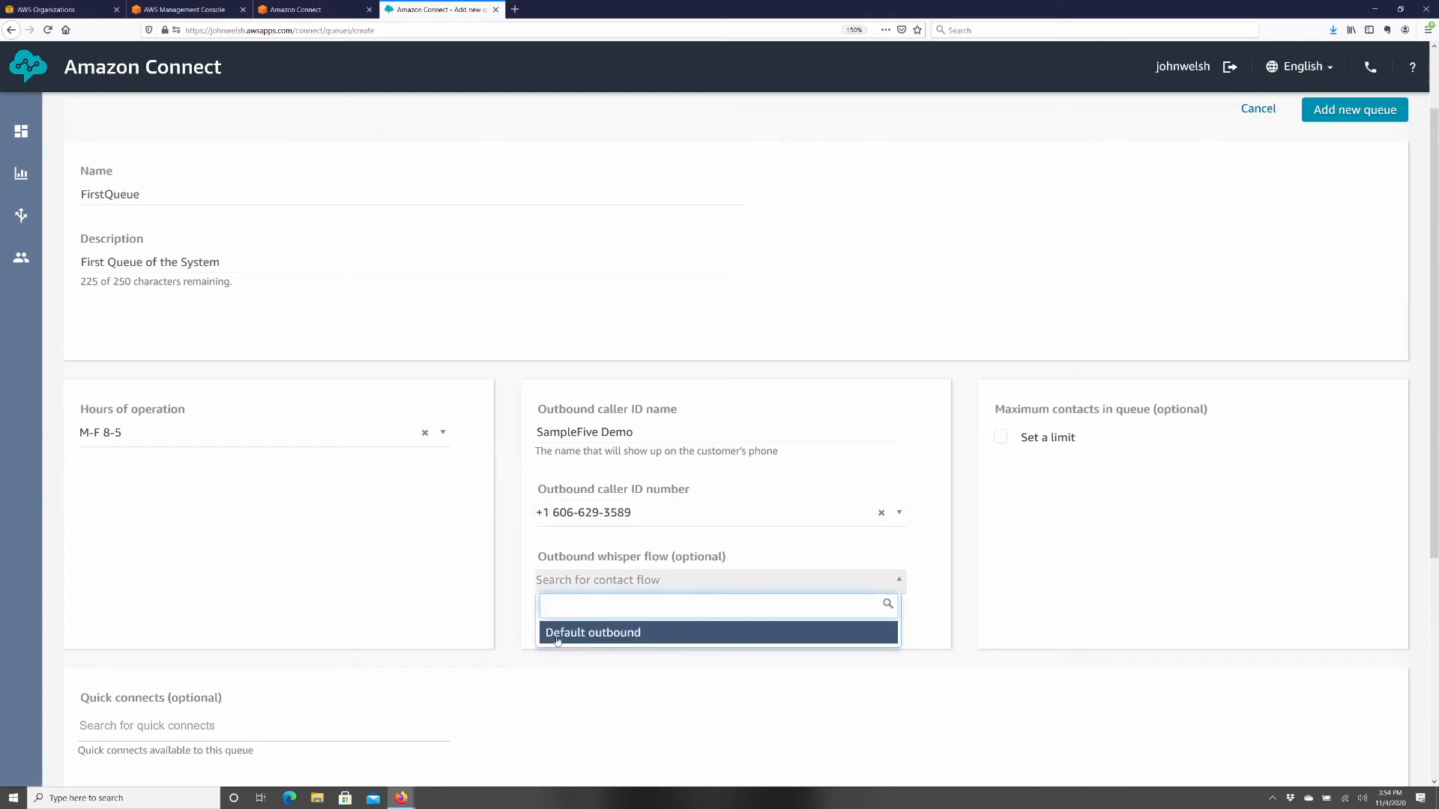
pyautogui.click(580, 634)
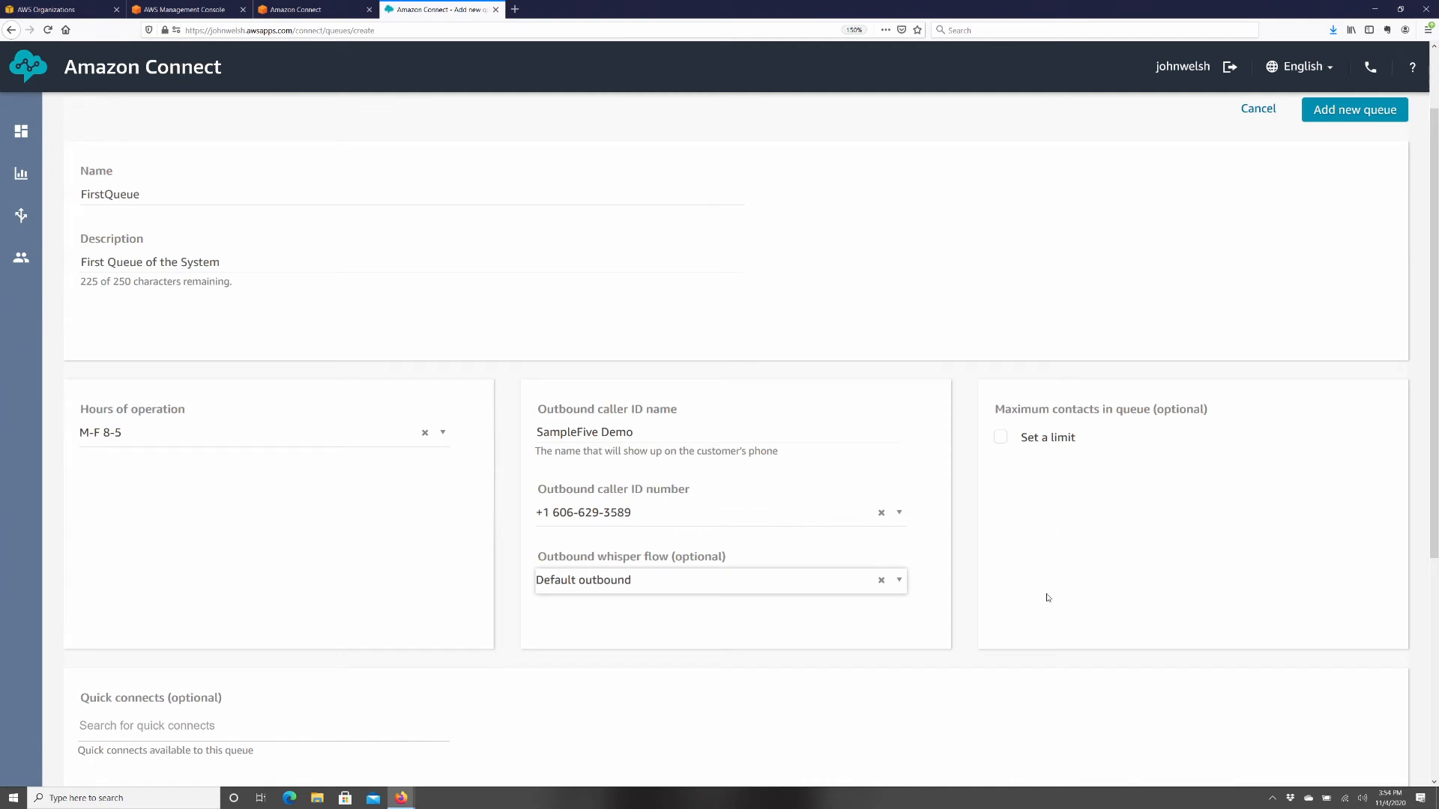
# - Leave maximum contacts in queue unlimited after trying limits, and create FirstQueue
pyautogui.scroll(1, 1124, 564)
pyautogui.scroll(-4, 999, 308)
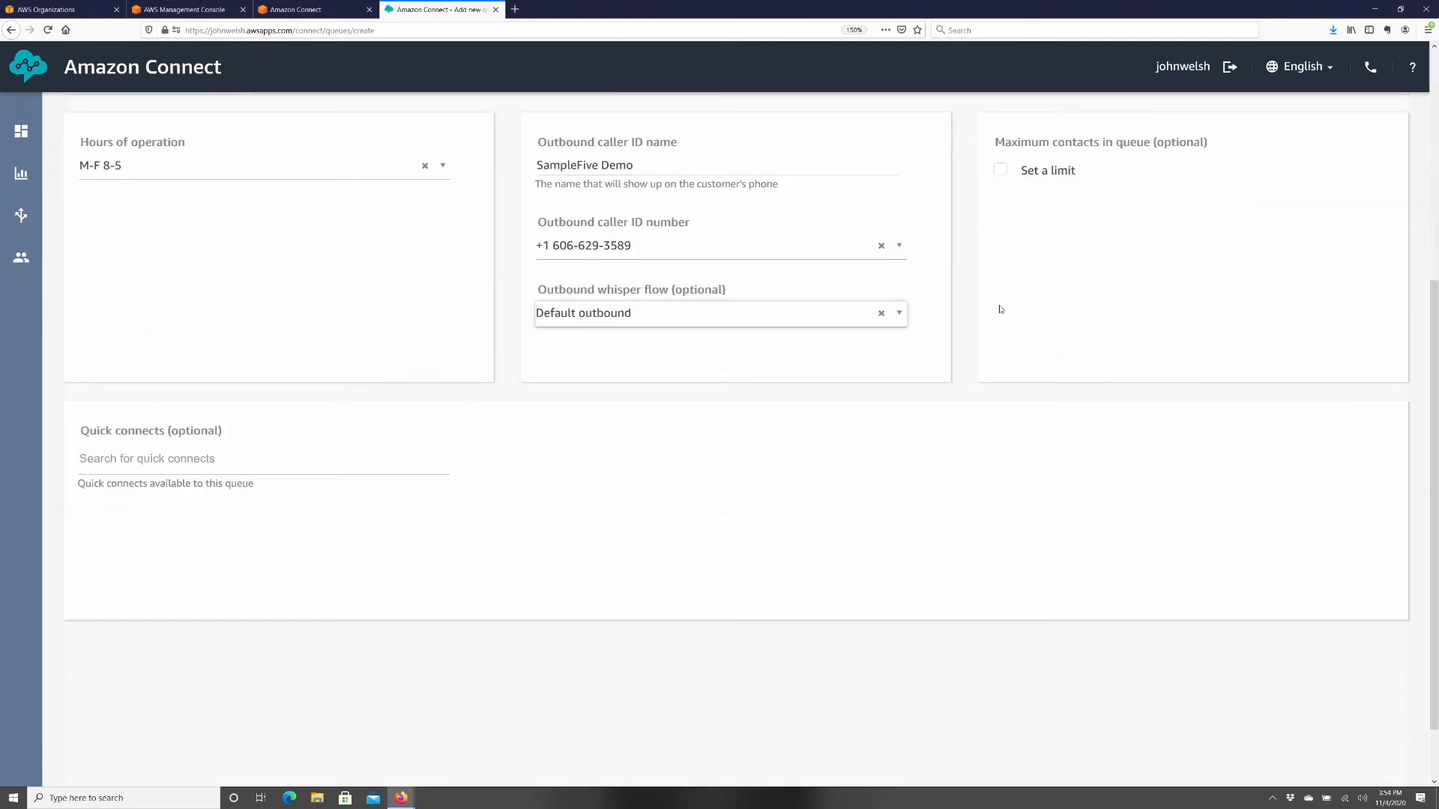
pyautogui.click(1003, 170)
pyautogui.write('5')
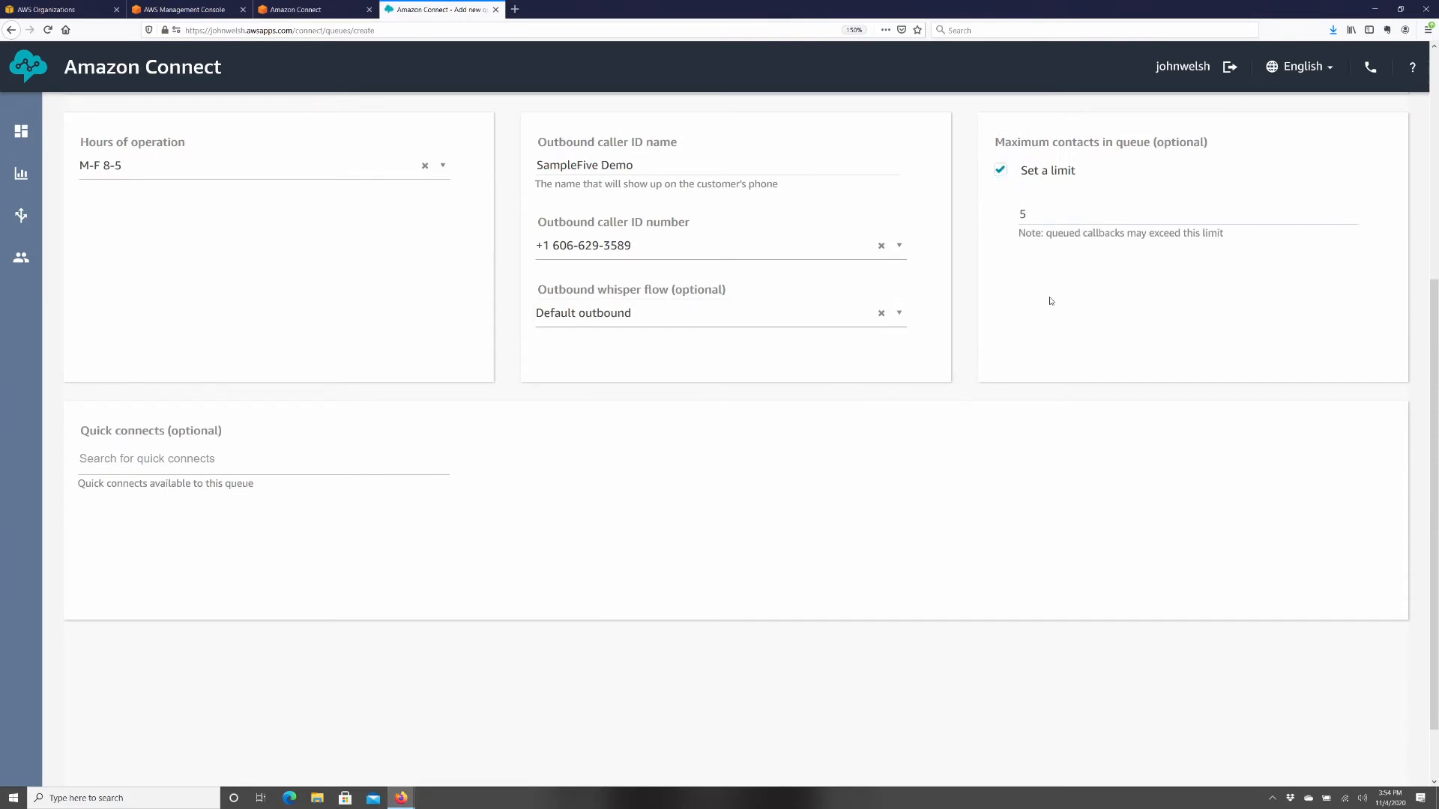
pyautogui.doubleClick(1032, 215)
pyautogui.press('BackSpace')
pyautogui.write('10')
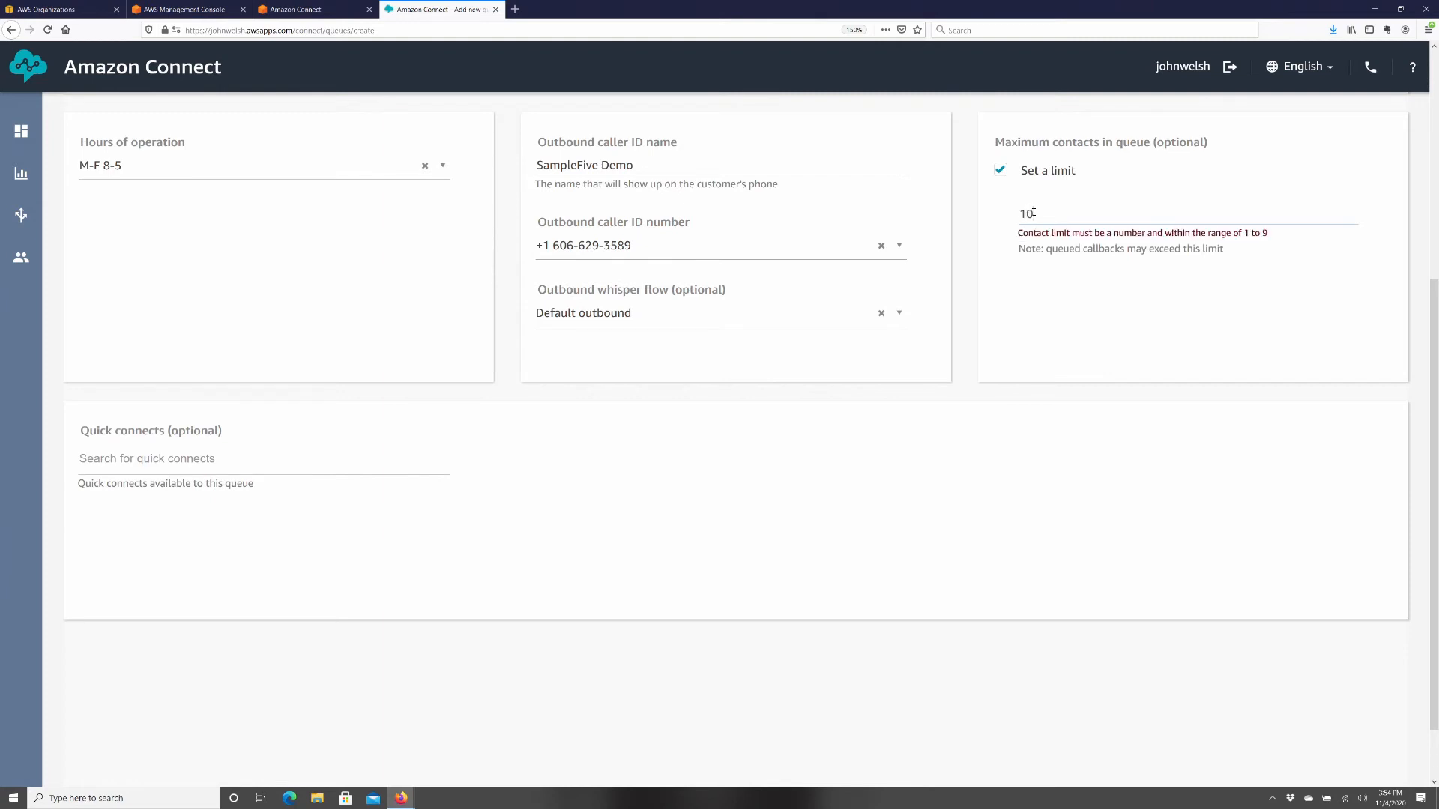
pyautogui.press('BackSpace')
pyautogui.press('BackSpace')
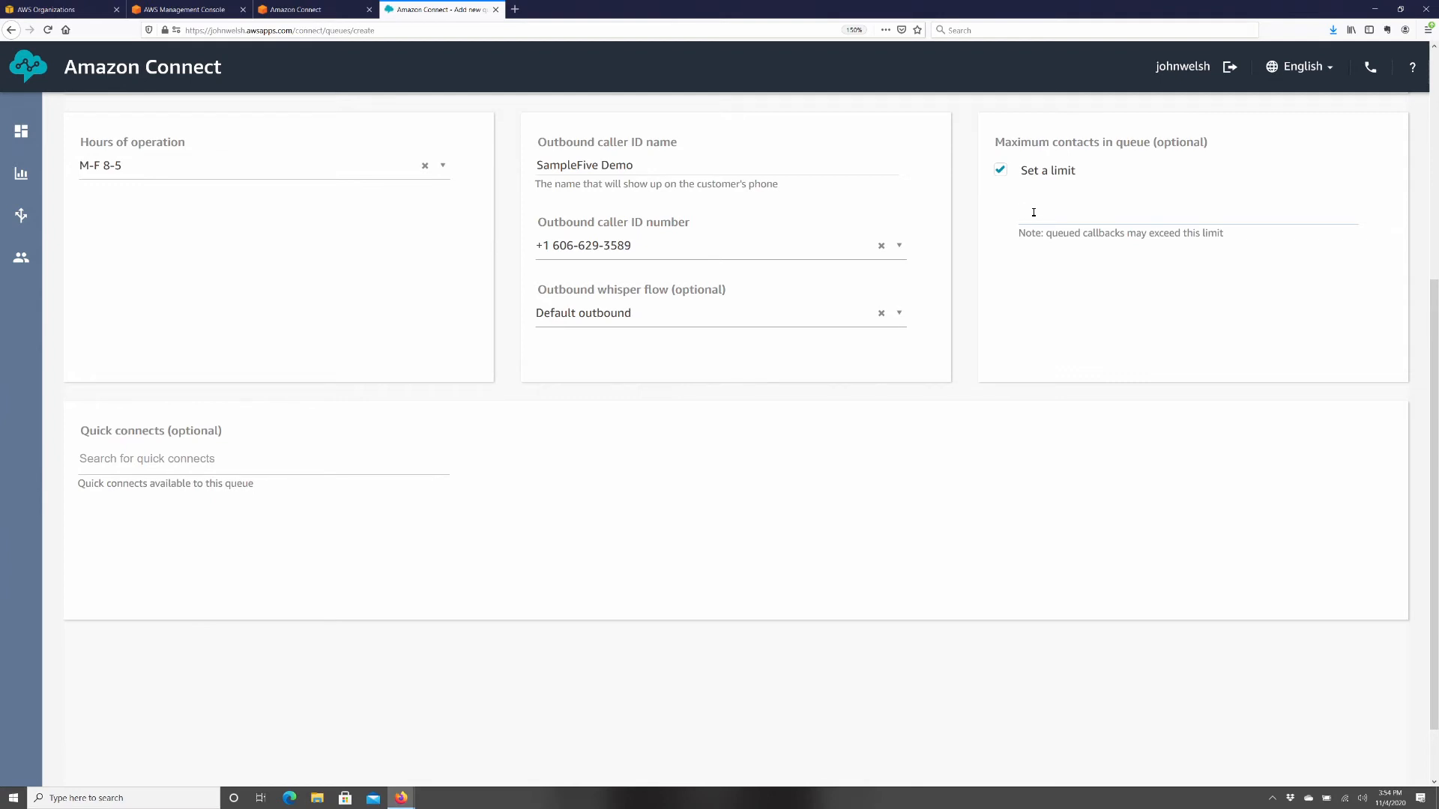
pyautogui.write('9')
pyautogui.doubleClick(1030, 214)
pyautogui.click(1006, 169)
pyautogui.click(999, 170)
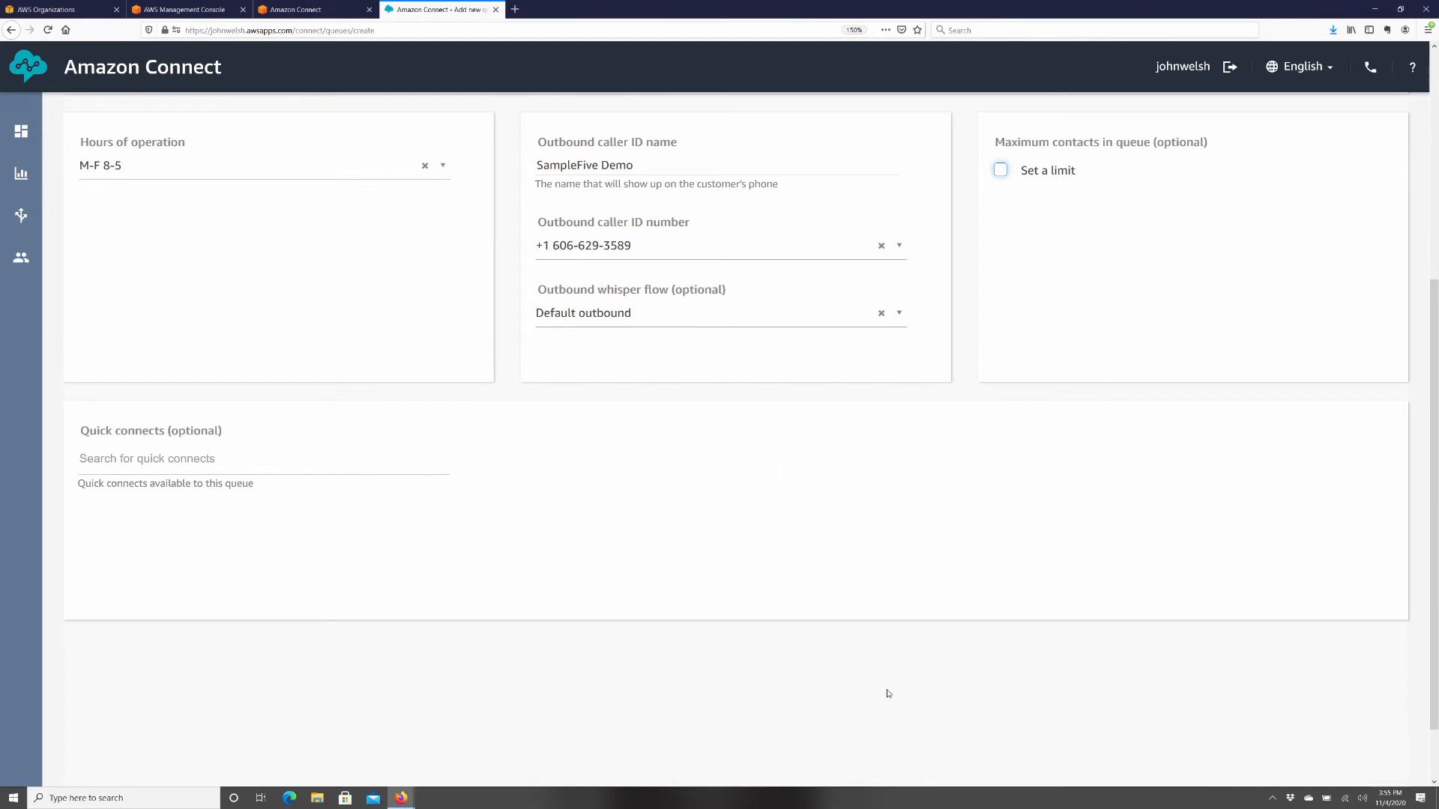
pyautogui.scroll(5, 880, 686)
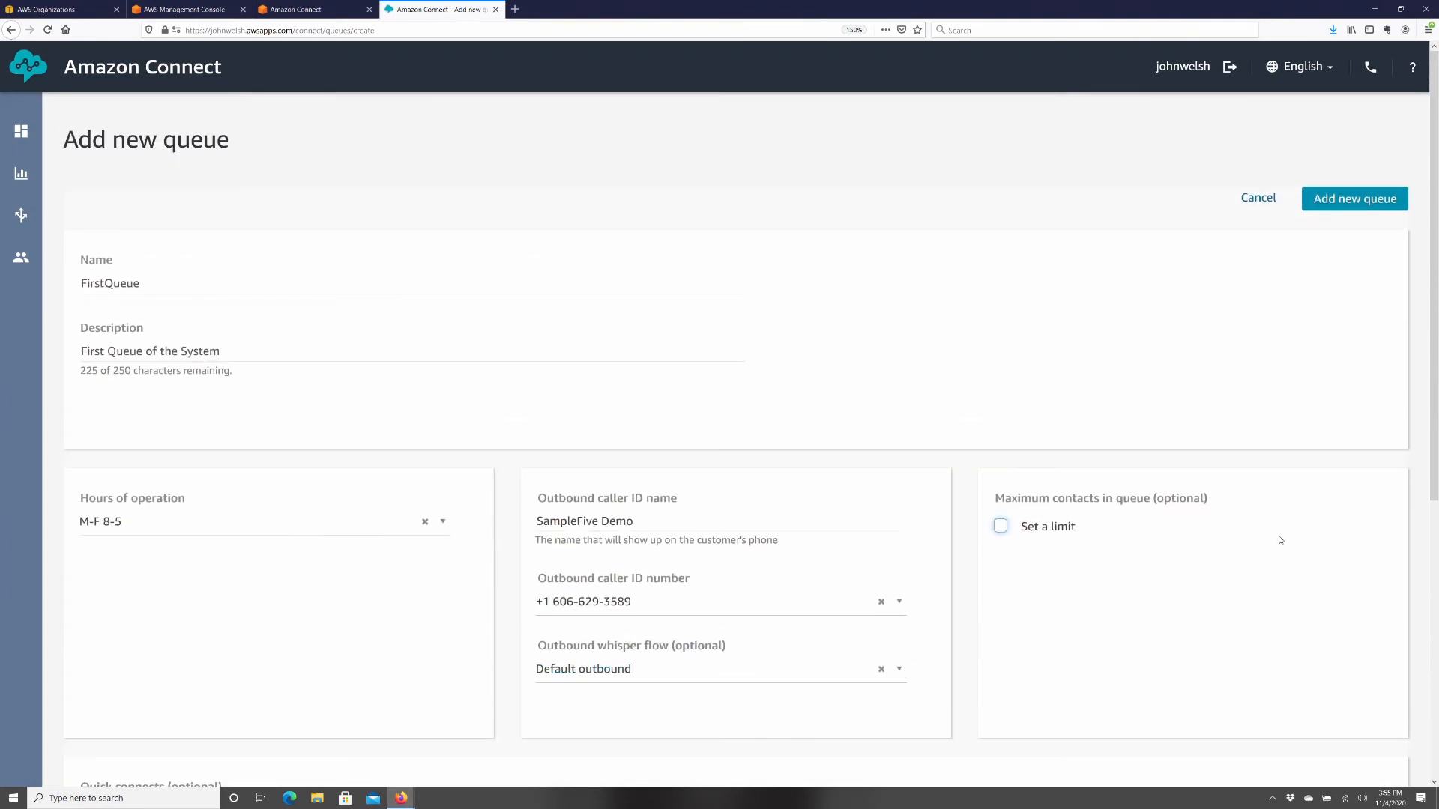
pyautogui.click(1341, 199)
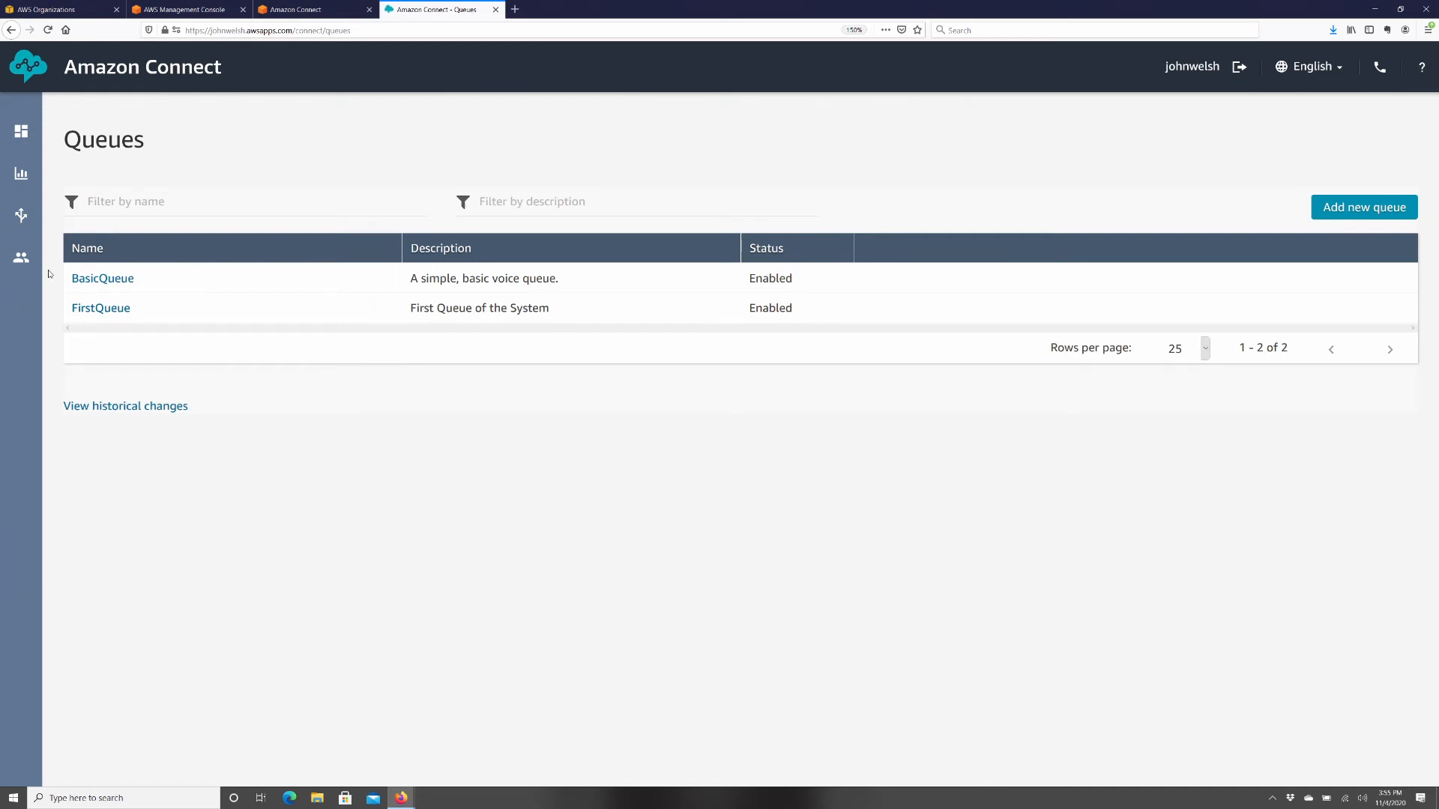
# - Open Quick connects and start a new Queue-type quick connect
pyautogui.moveTo(21, 215)
pyautogui.click(120, 471)
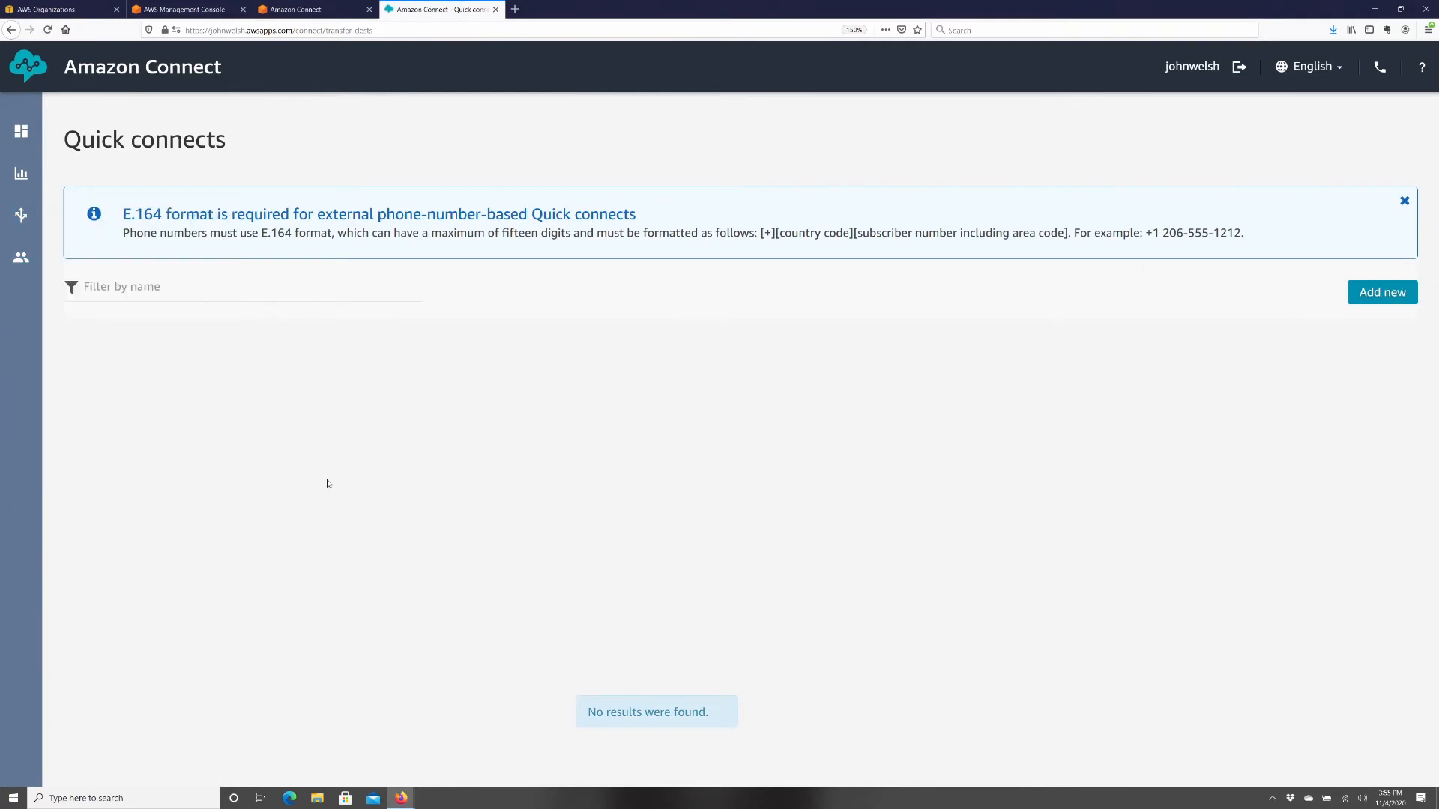
pyautogui.click(1363, 303)
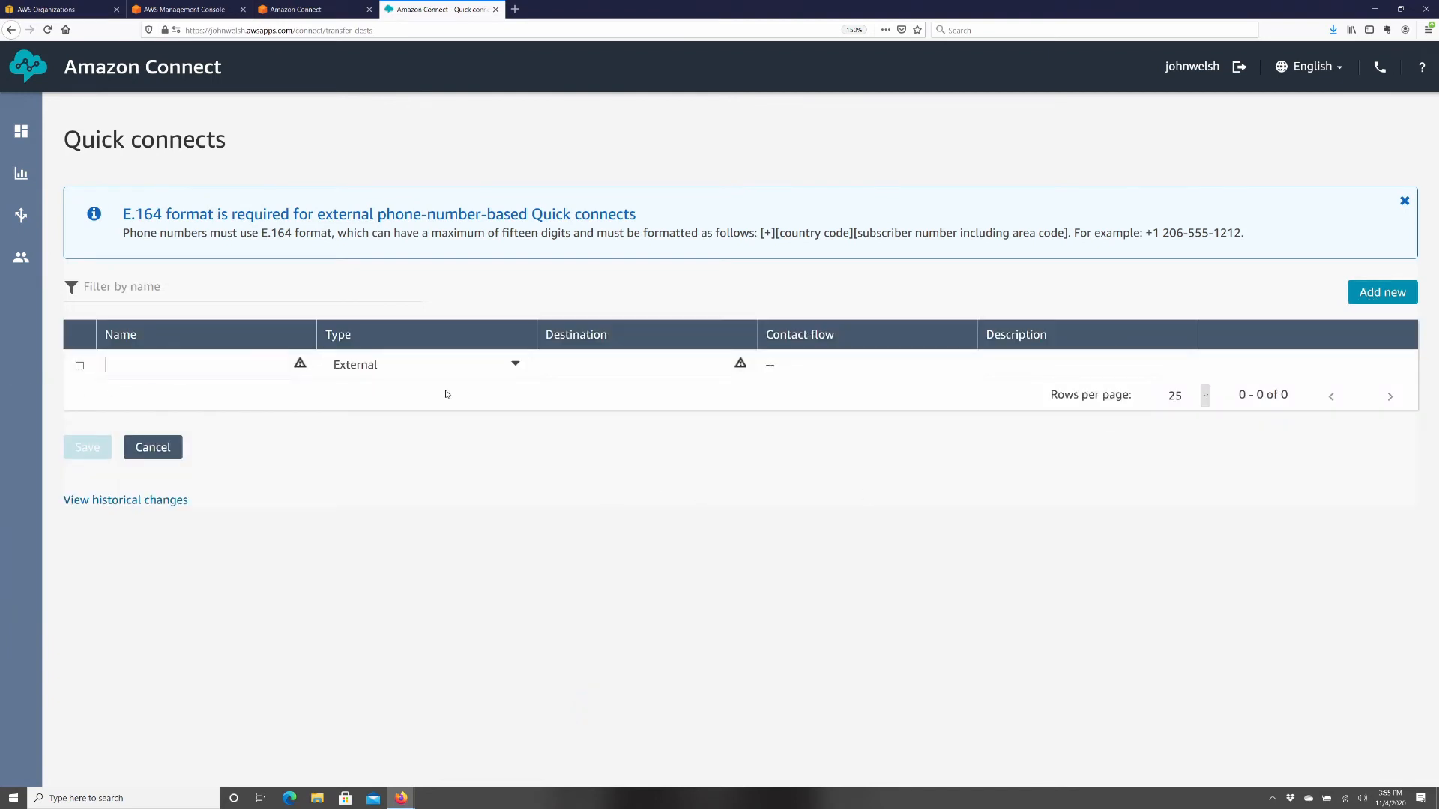
pyautogui.click(471, 364)
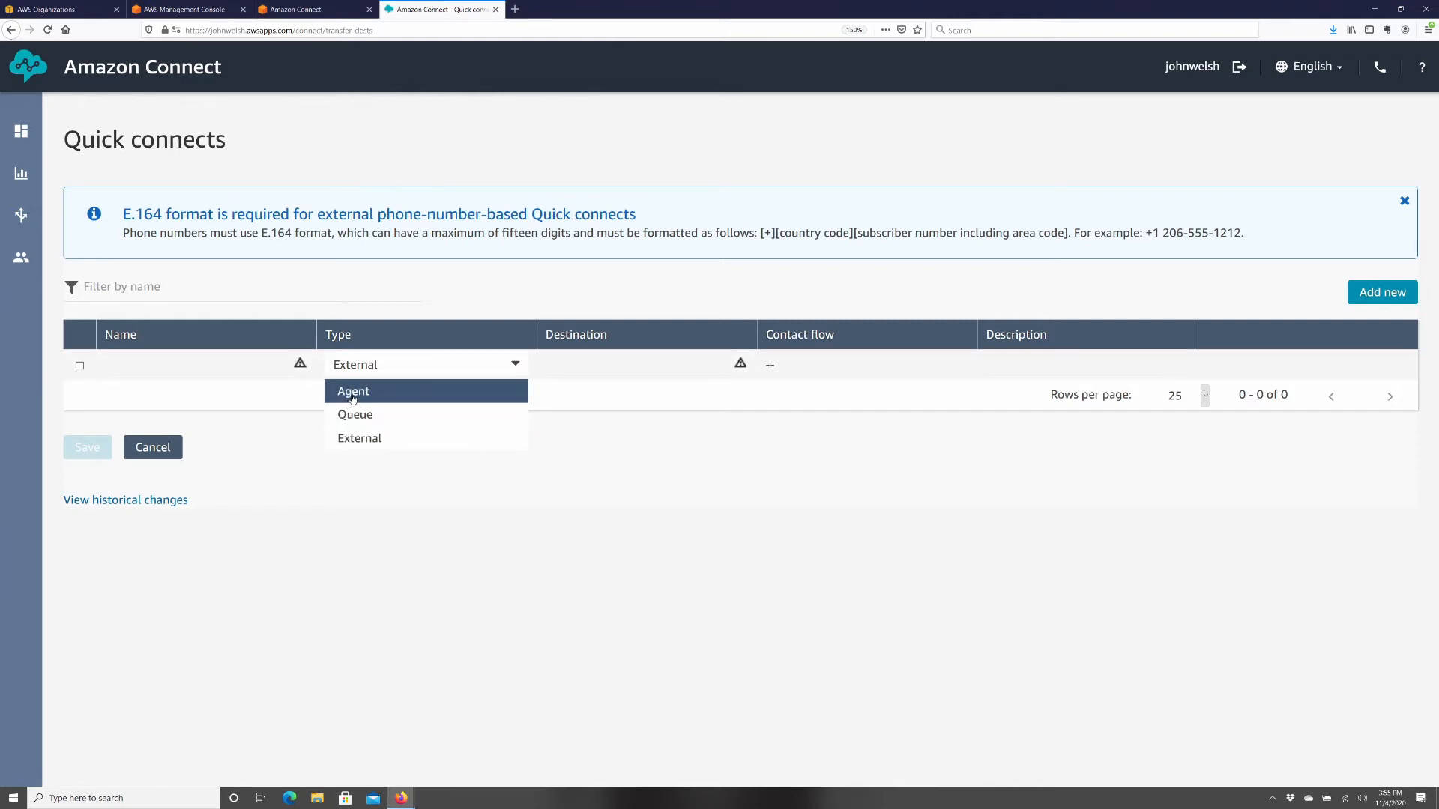
pyautogui.click(365, 414)
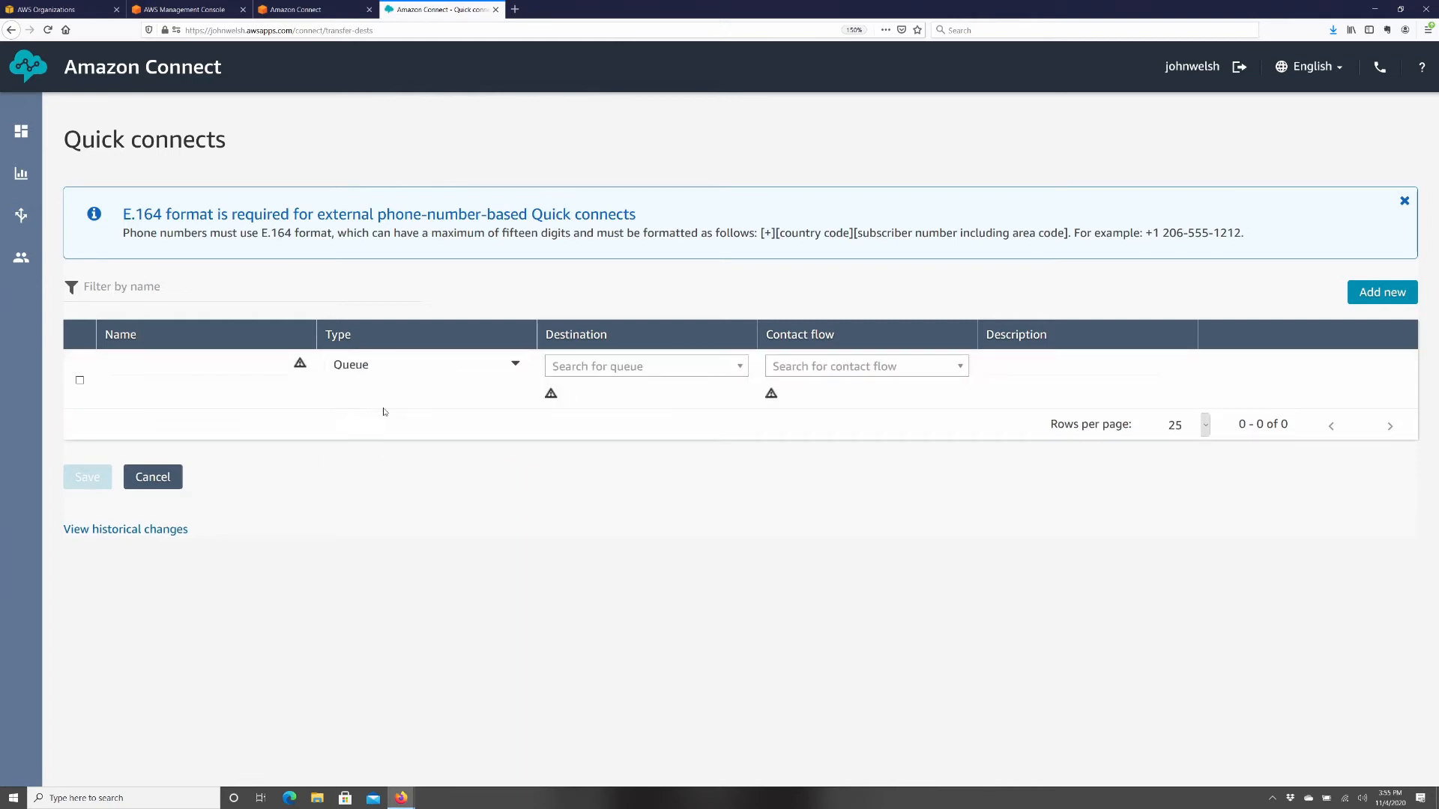
# - Look through the destination queues and contact flows, then cancel the draft quick connect
pyautogui.click(661, 372)
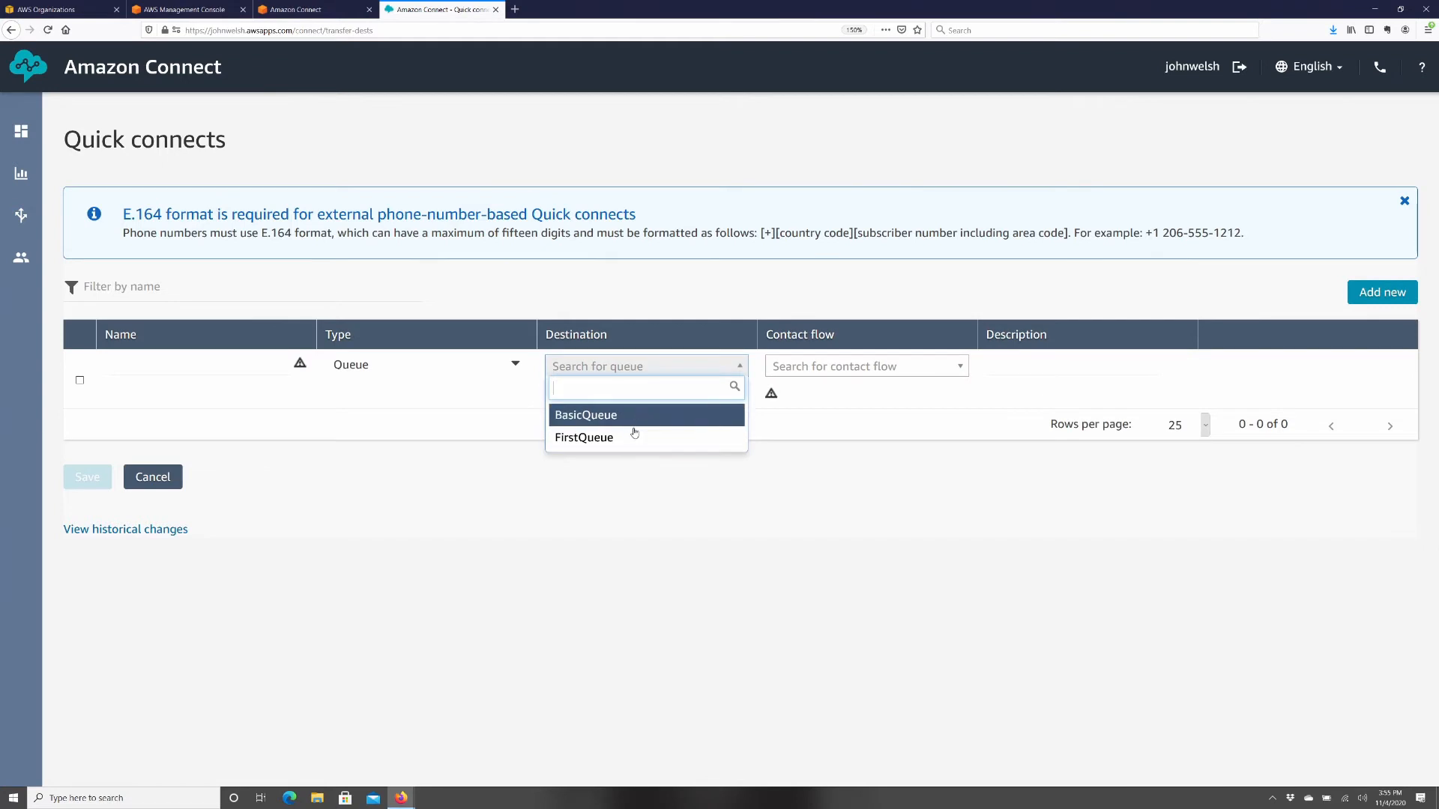
pyautogui.click(812, 377)
pyautogui.click(812, 374)
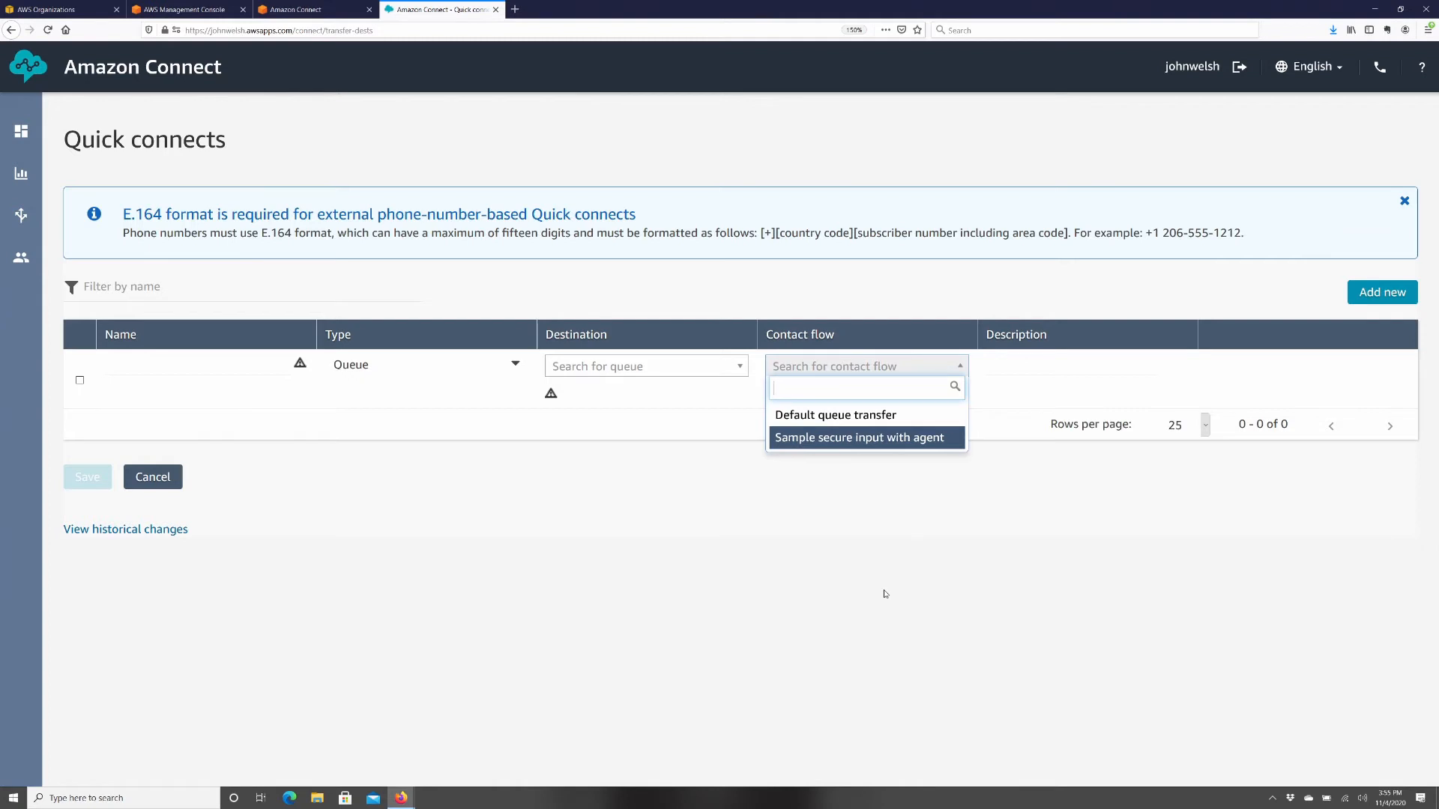
pyautogui.click(802, 586)
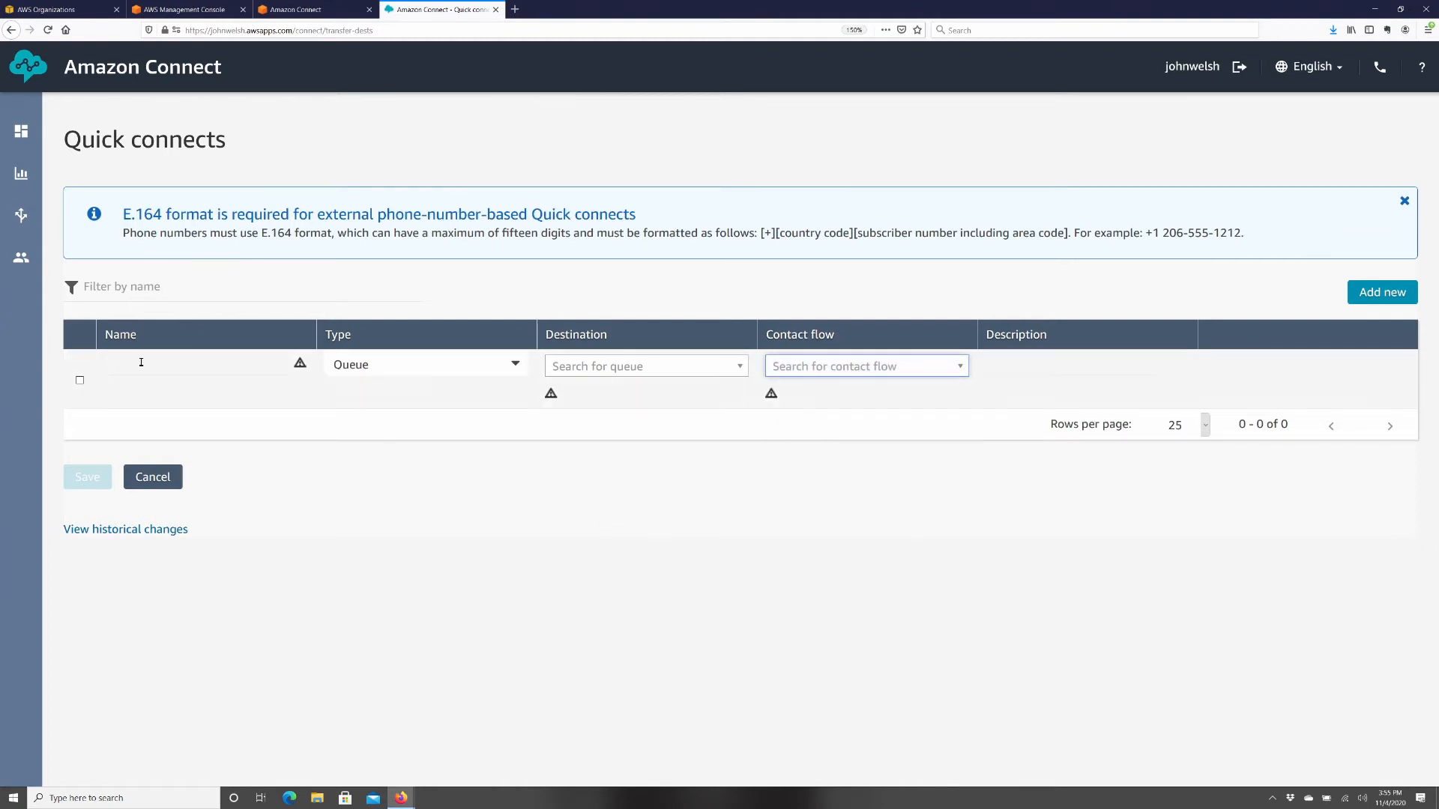
pyautogui.click(160, 485)
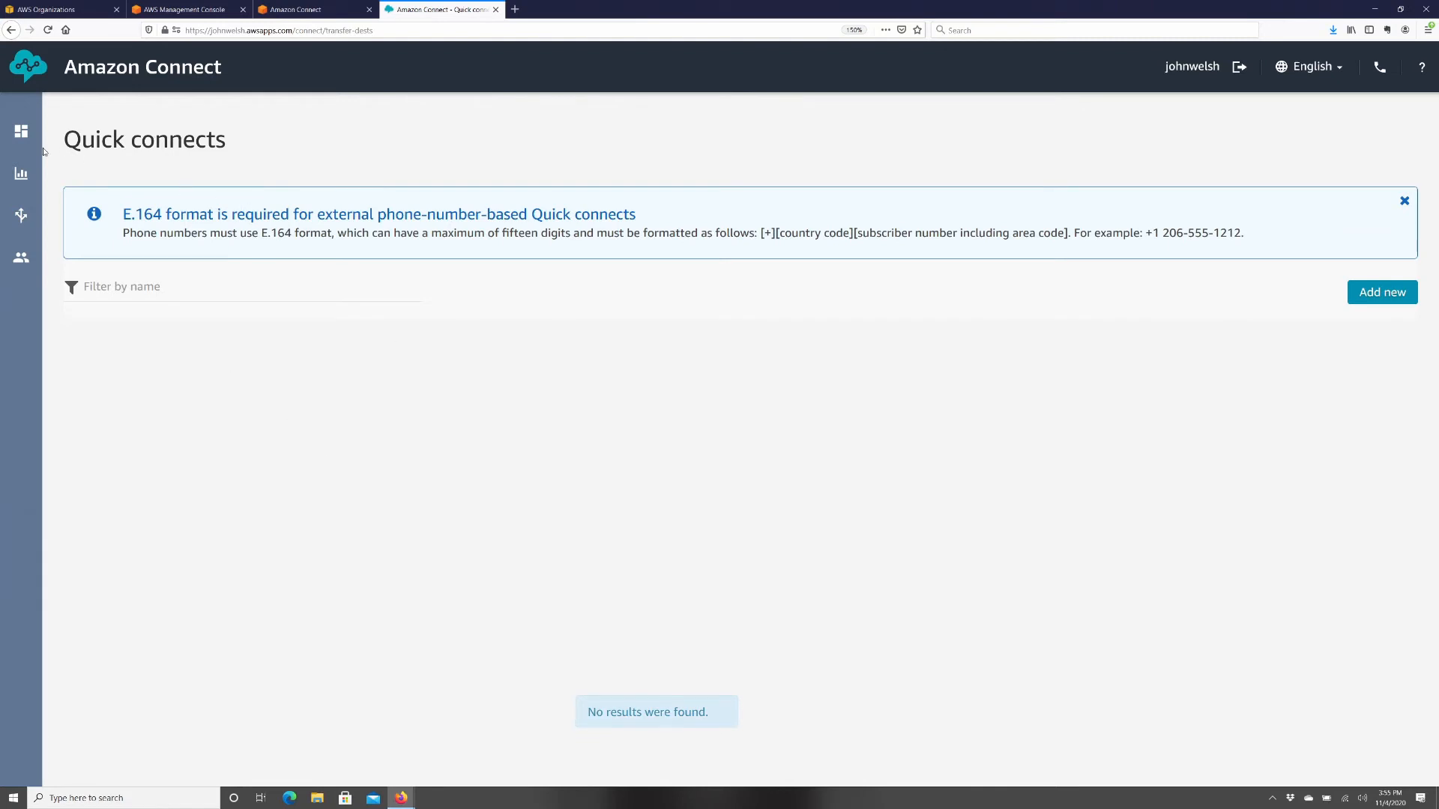
pyautogui.moveTo(25, 215)
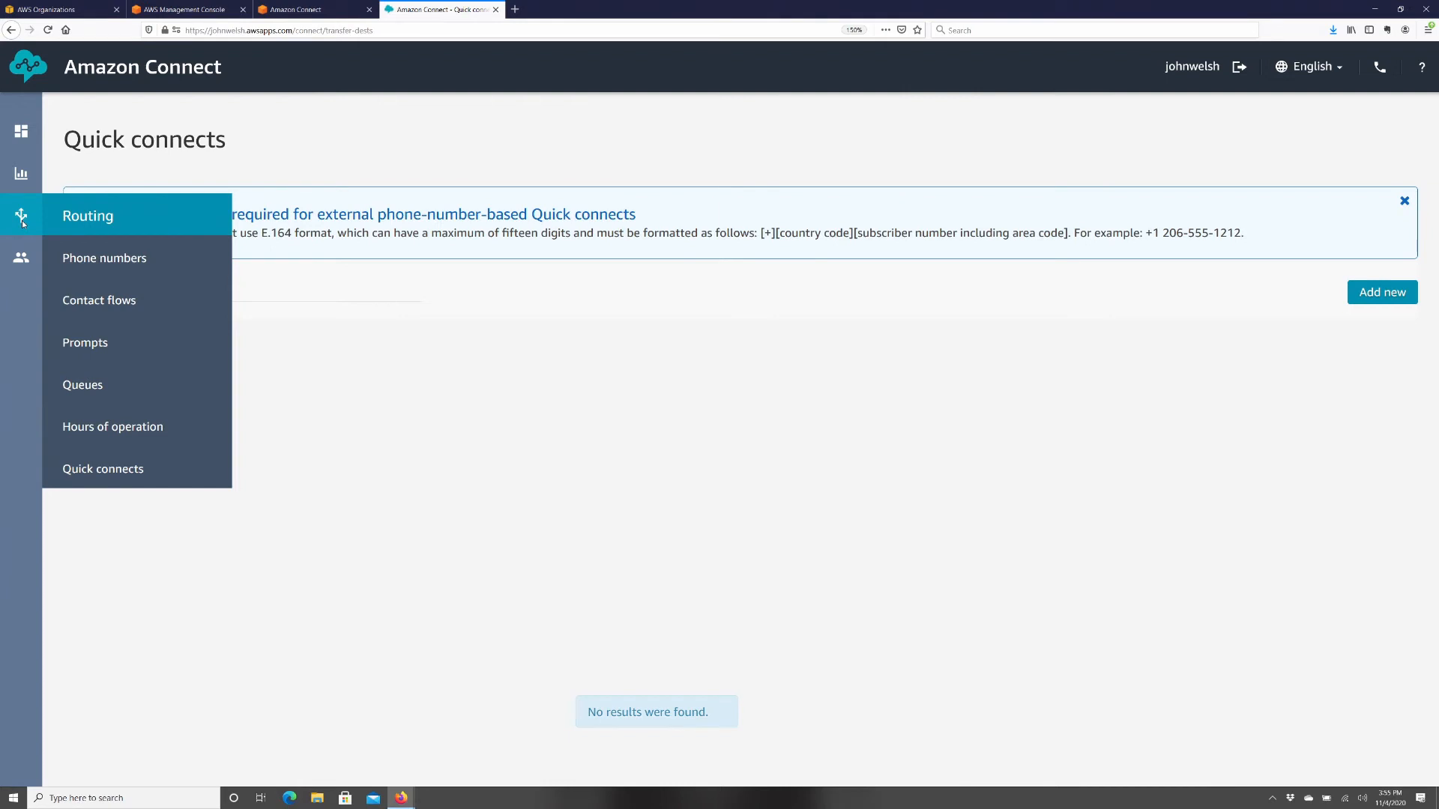
pyautogui.moveTo(20, 260)
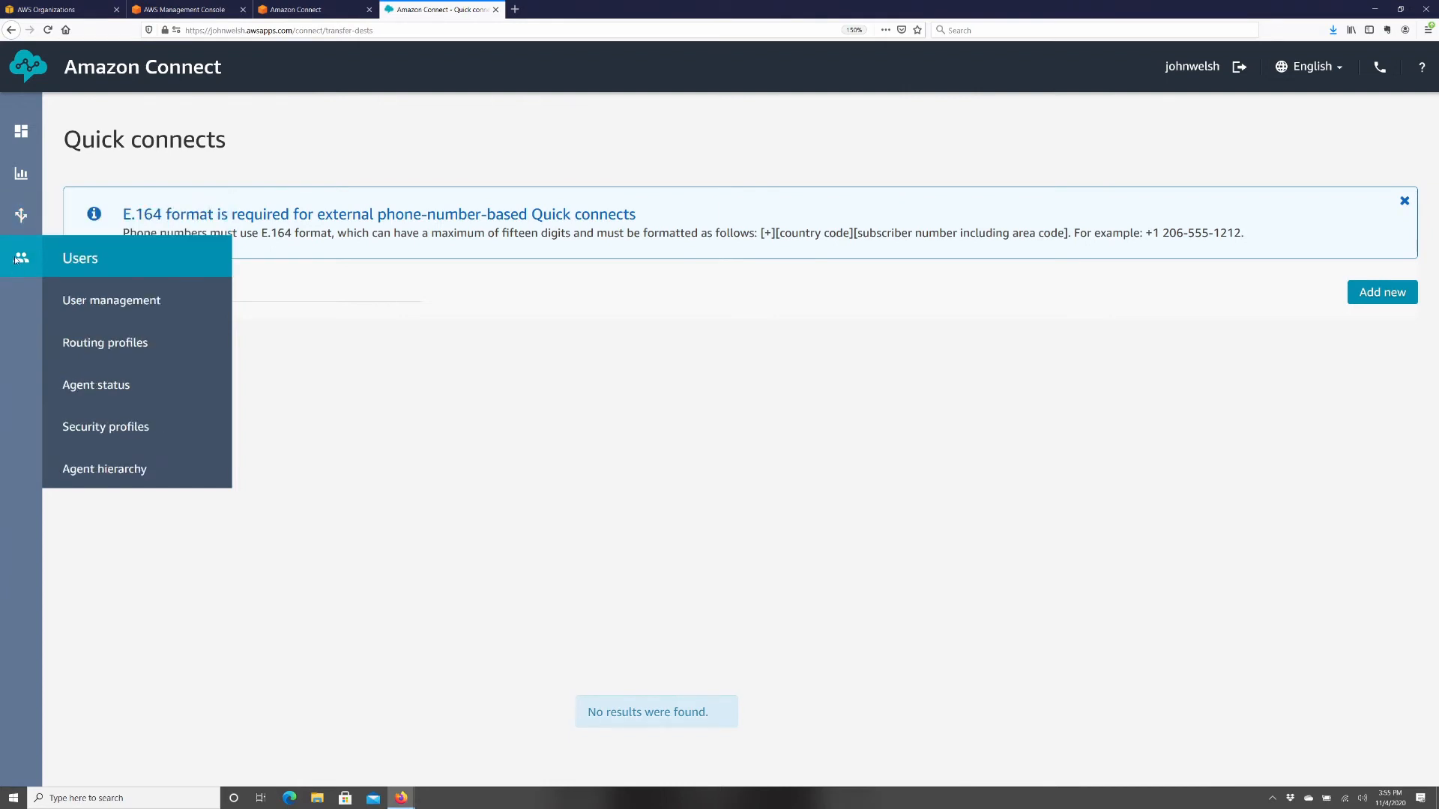
# - Start a routing profile 'First Queue Agents' described 'RP for agents that answer first queue'
pyautogui.click(103, 345)
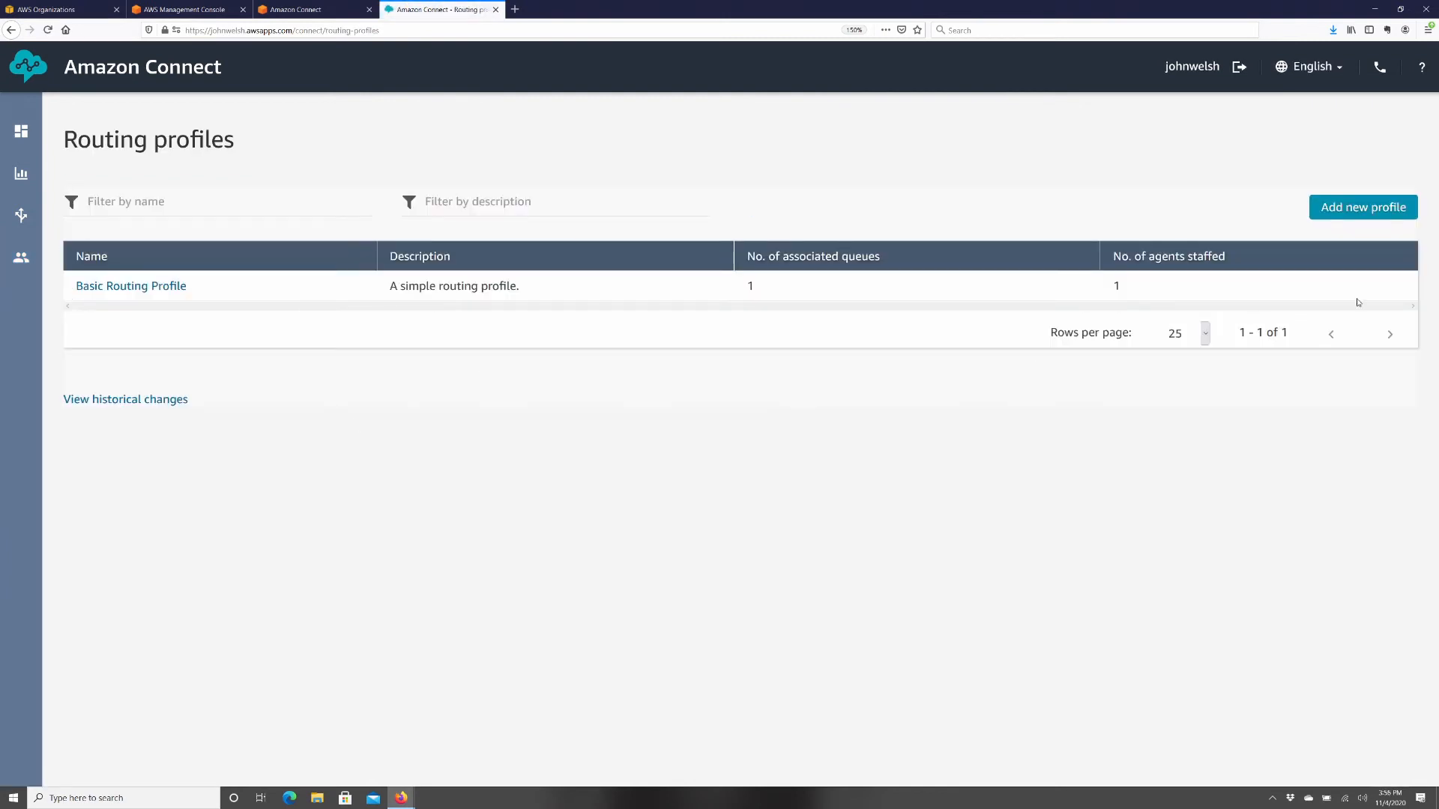
pyautogui.click(1356, 208)
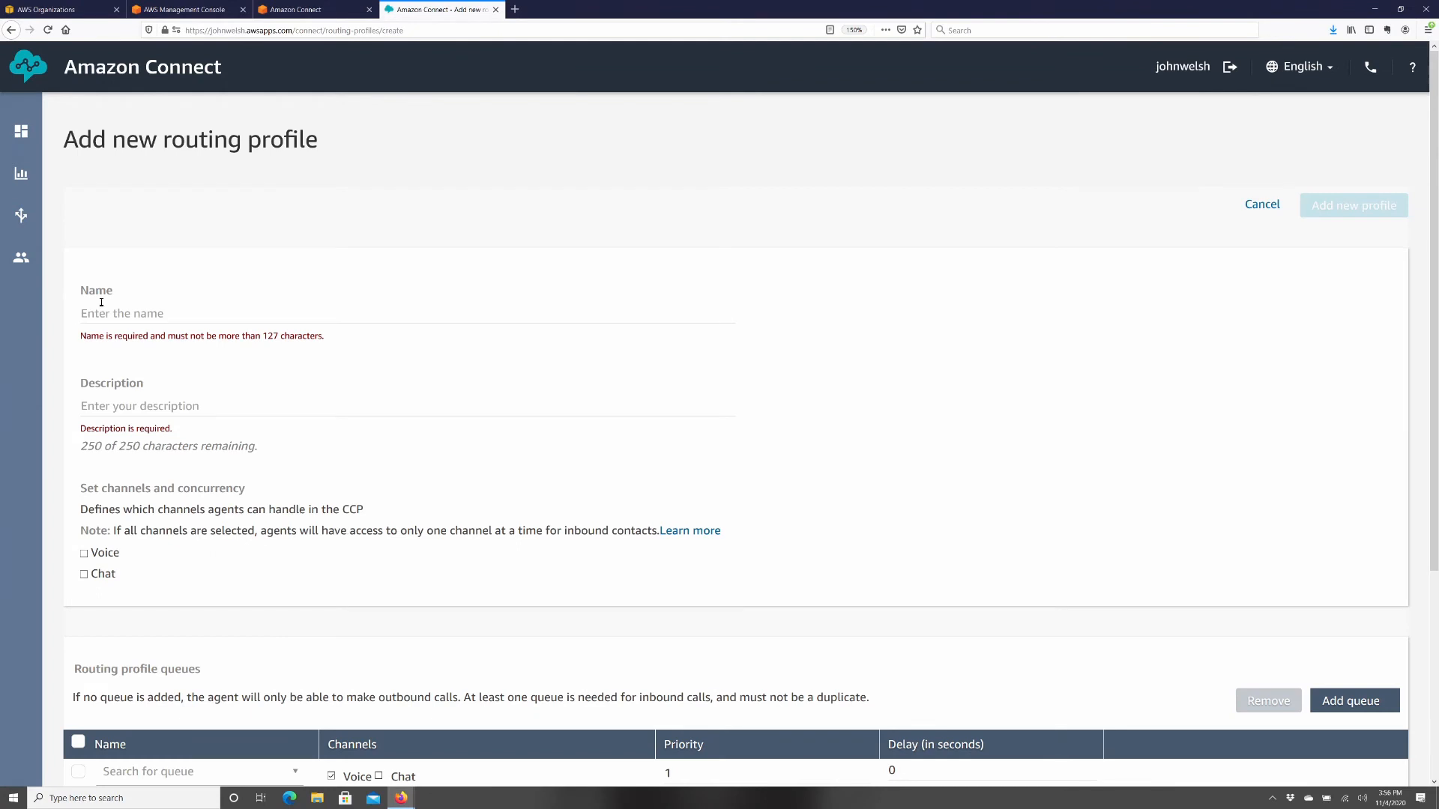
pyautogui.click(109, 315)
pyautogui.write('Fir')
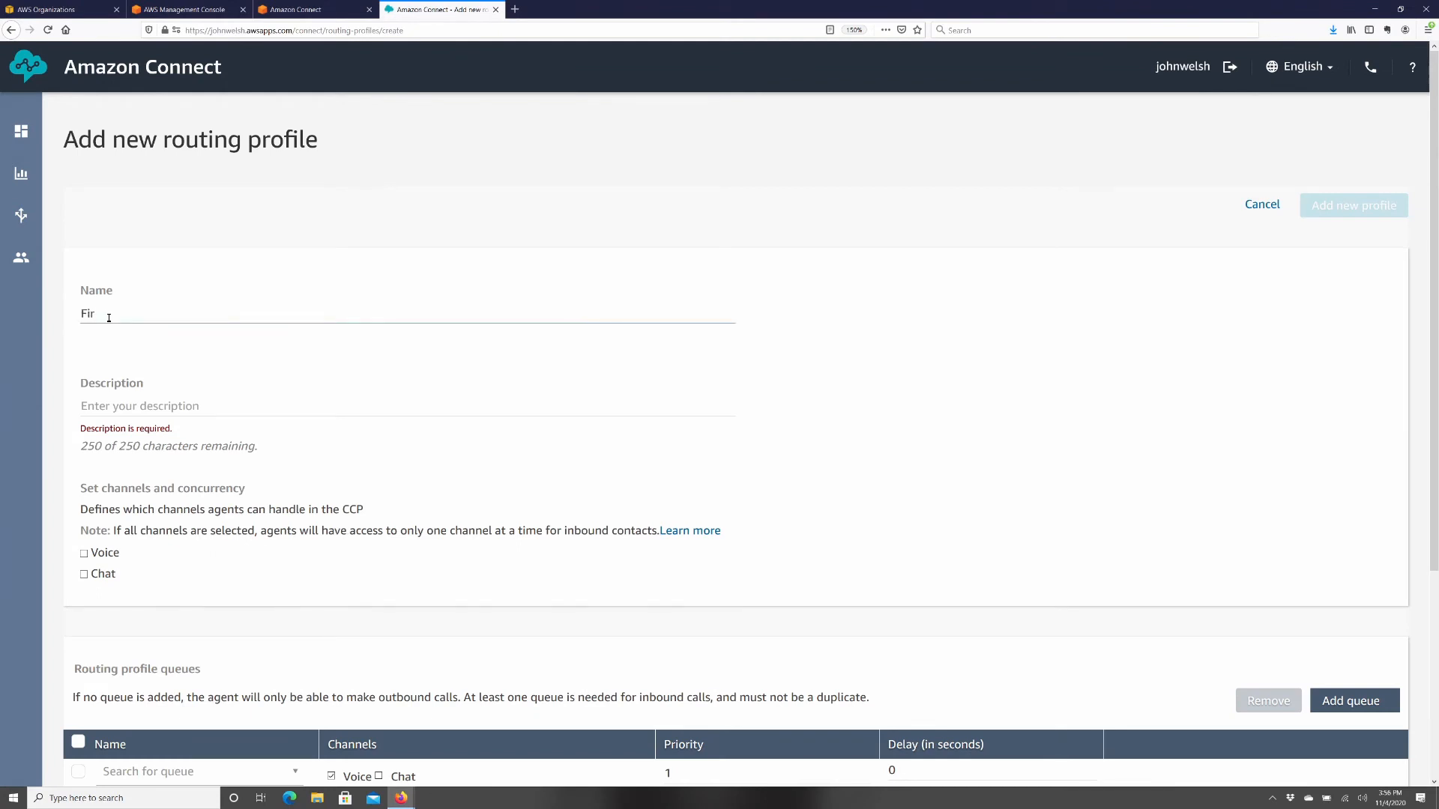
pyautogui.write('st Queue Agents')
pyautogui.press('Tab')
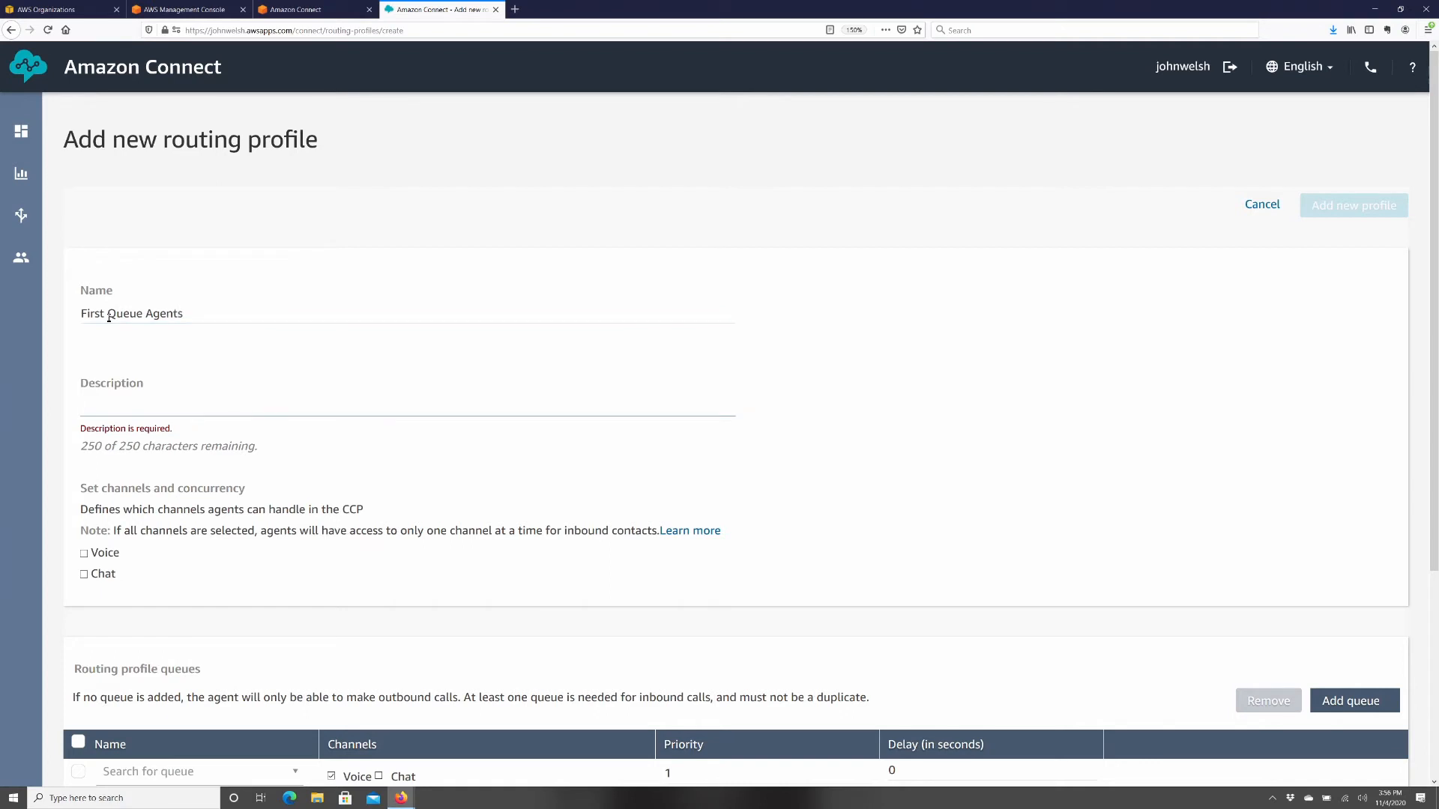
pyautogui.write('Que')
pyautogui.press('BackSpace')
pyautogui.press('BackSpace')
pyautogui.press('BackSpace')
pyautogui.write('RP for agents that answer first queue')
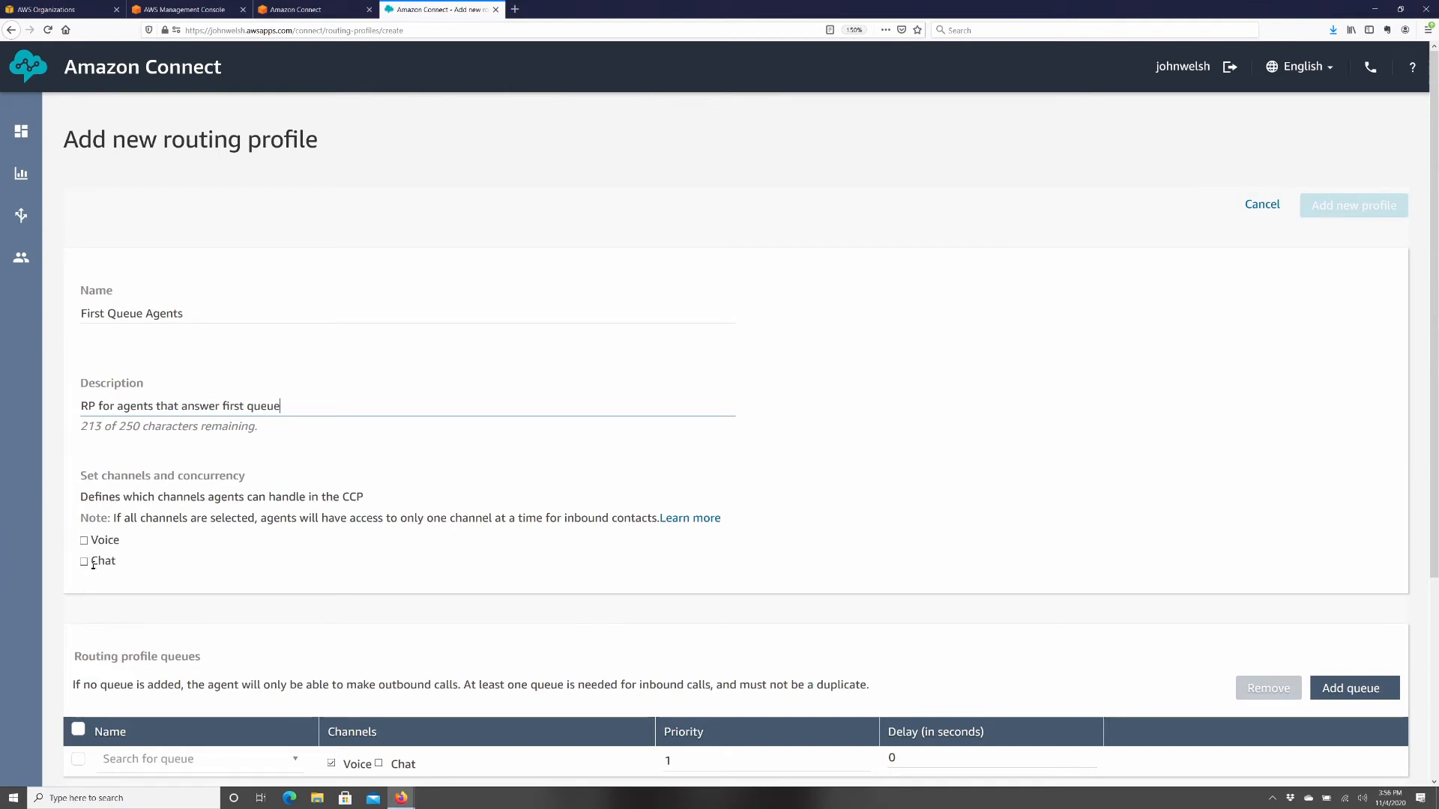
# - Enable Voice as the profile's only channel
pyautogui.click(85, 541)
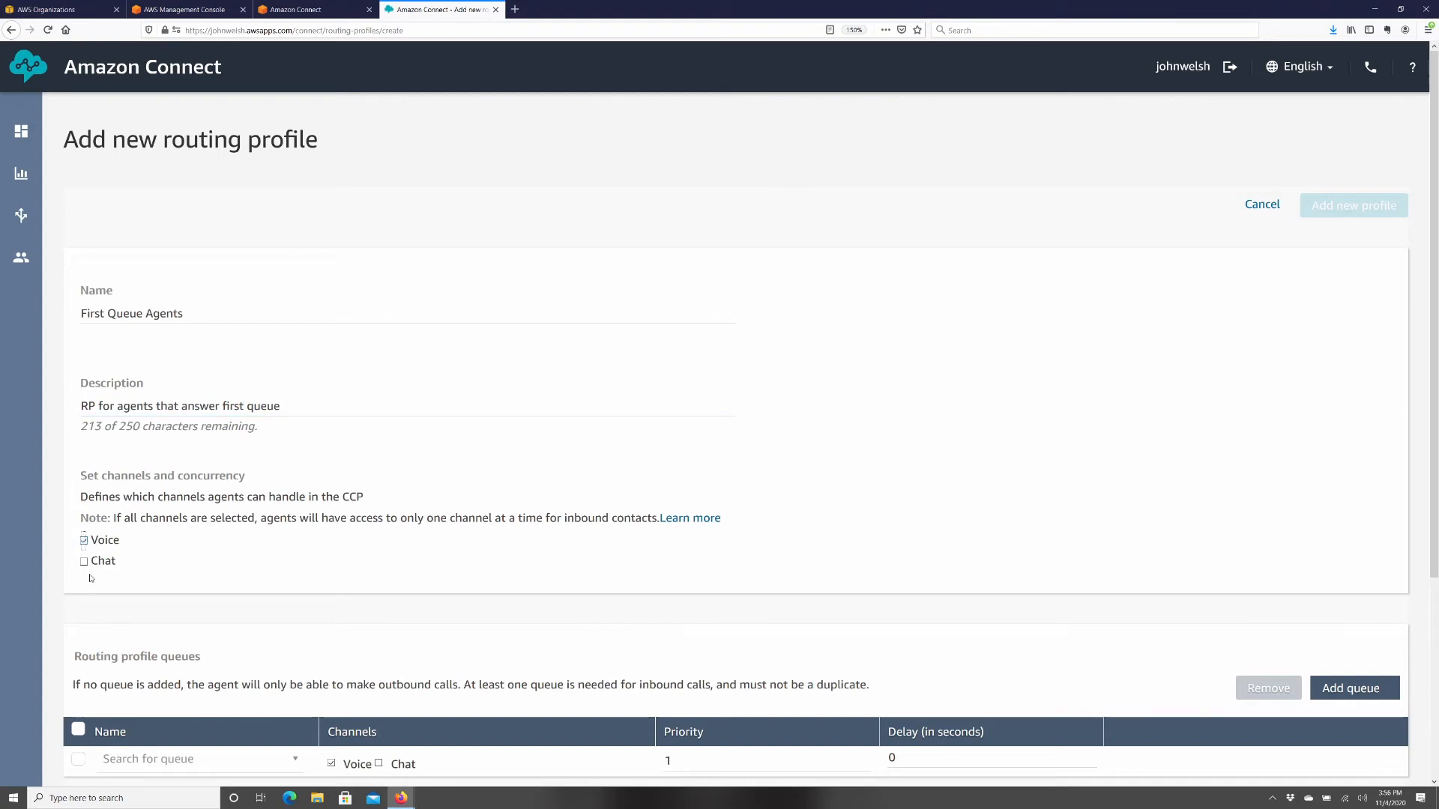
pyautogui.click(83, 562)
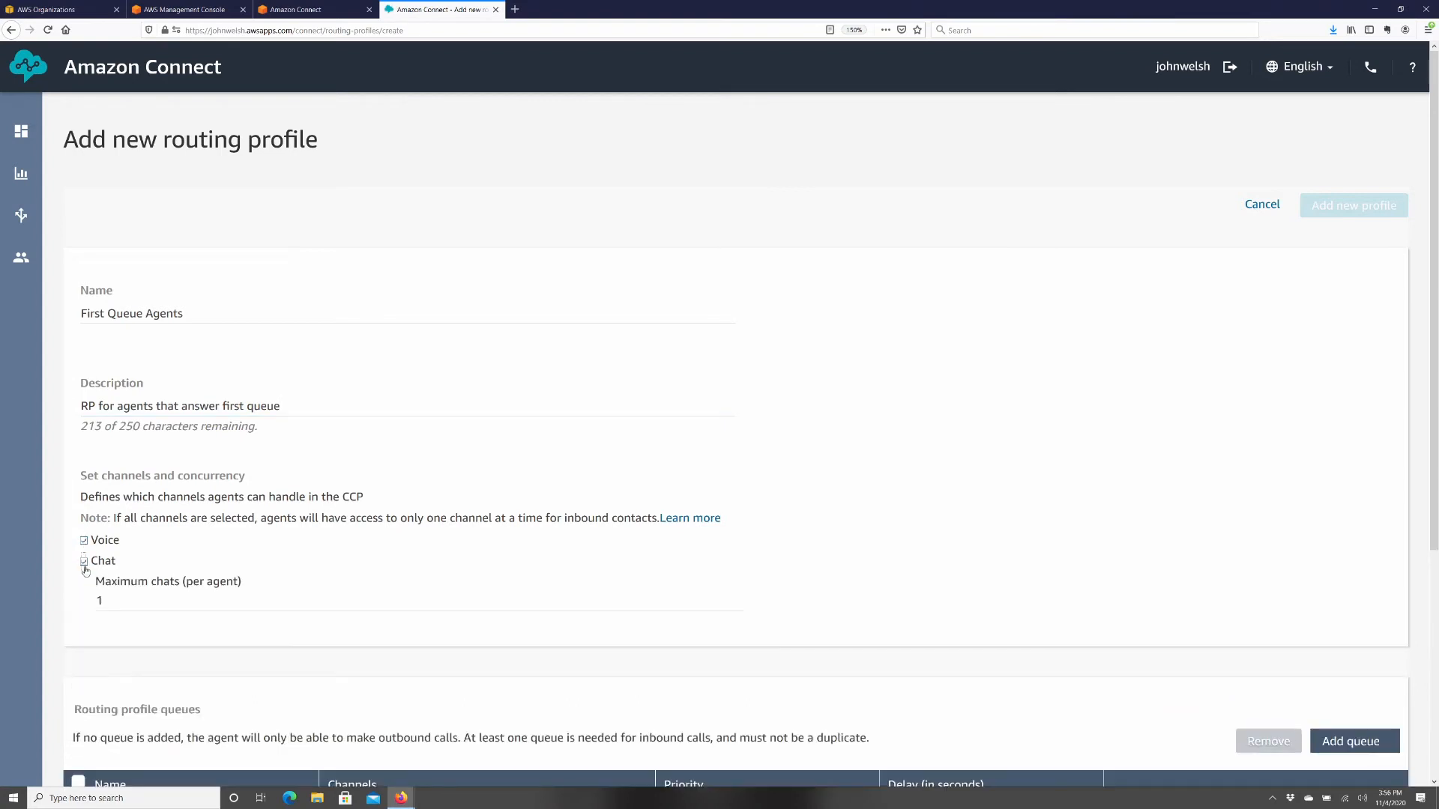
pyautogui.click(85, 561)
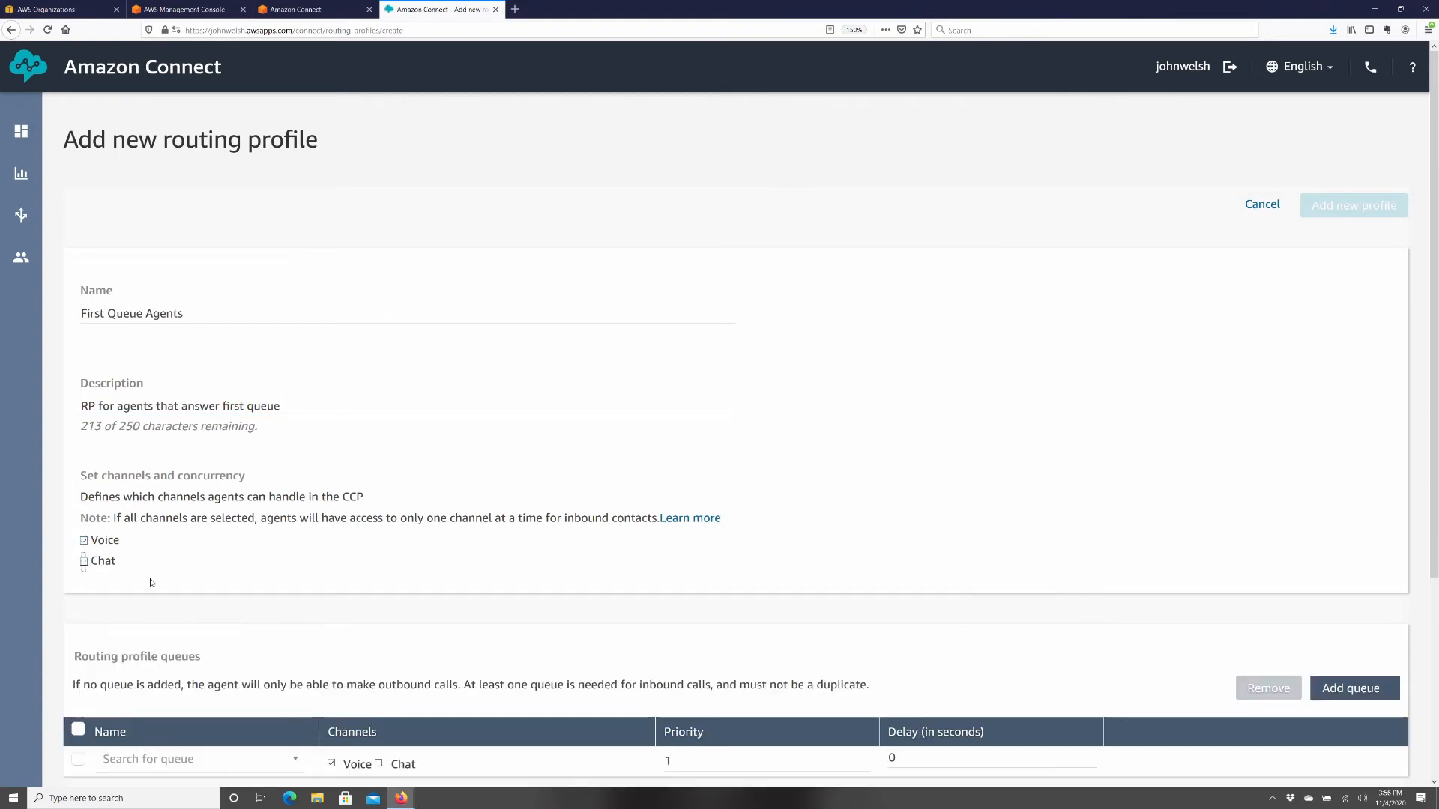
# - Add FirstQueue to the profile and make it the default outbound queue
pyautogui.scroll(-3, 378, 570)
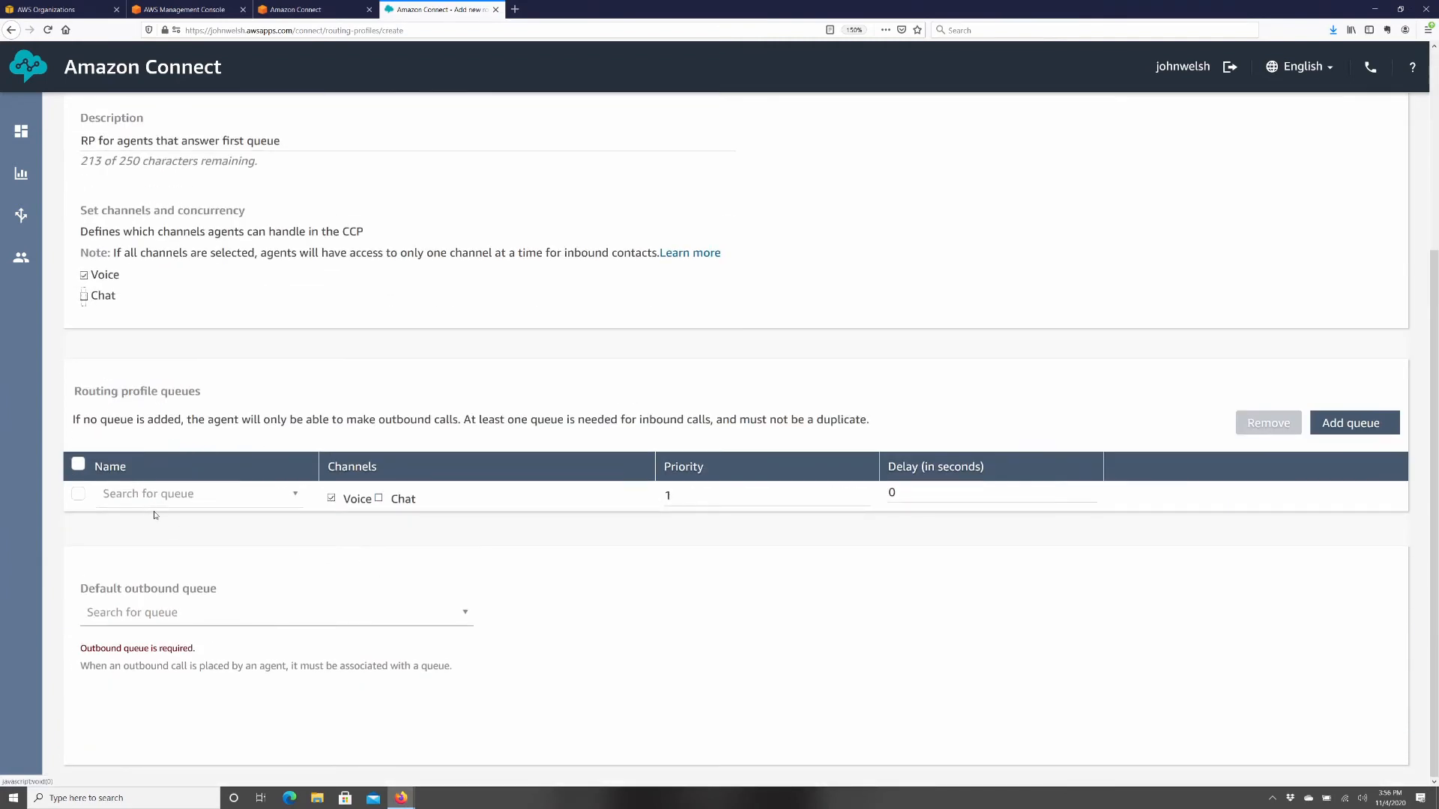
pyautogui.click(164, 501)
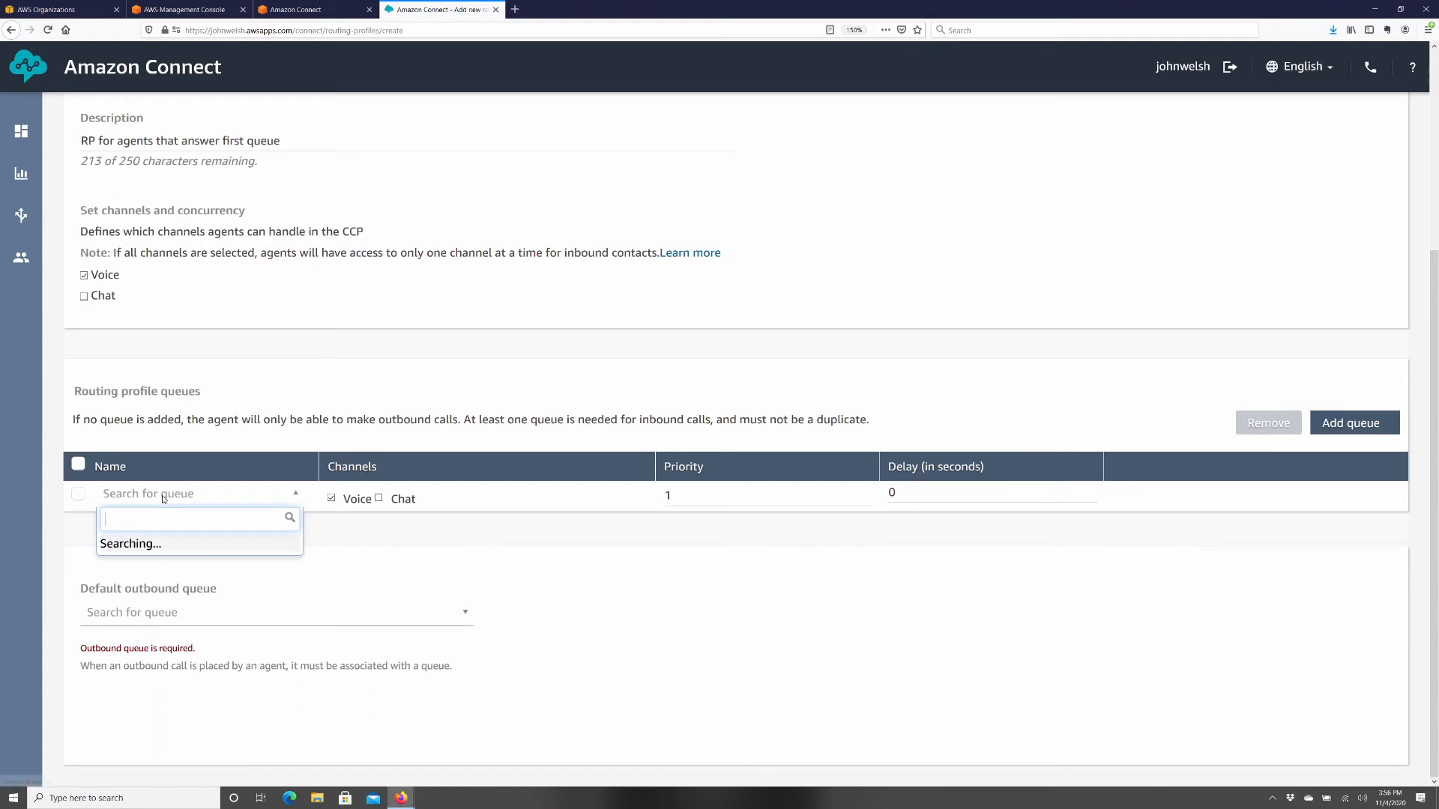
pyautogui.click(143, 569)
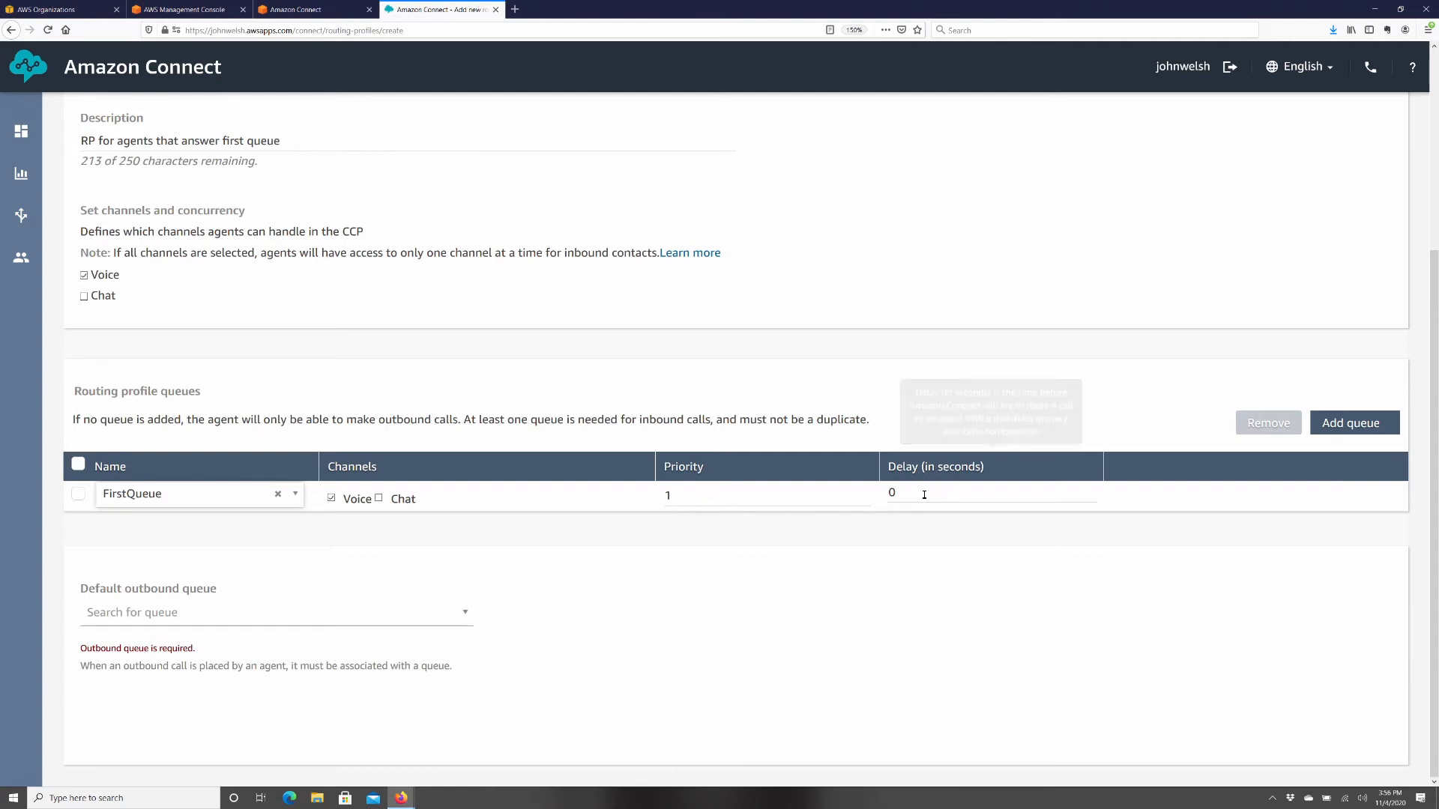
pyautogui.moveTo(975, 440)
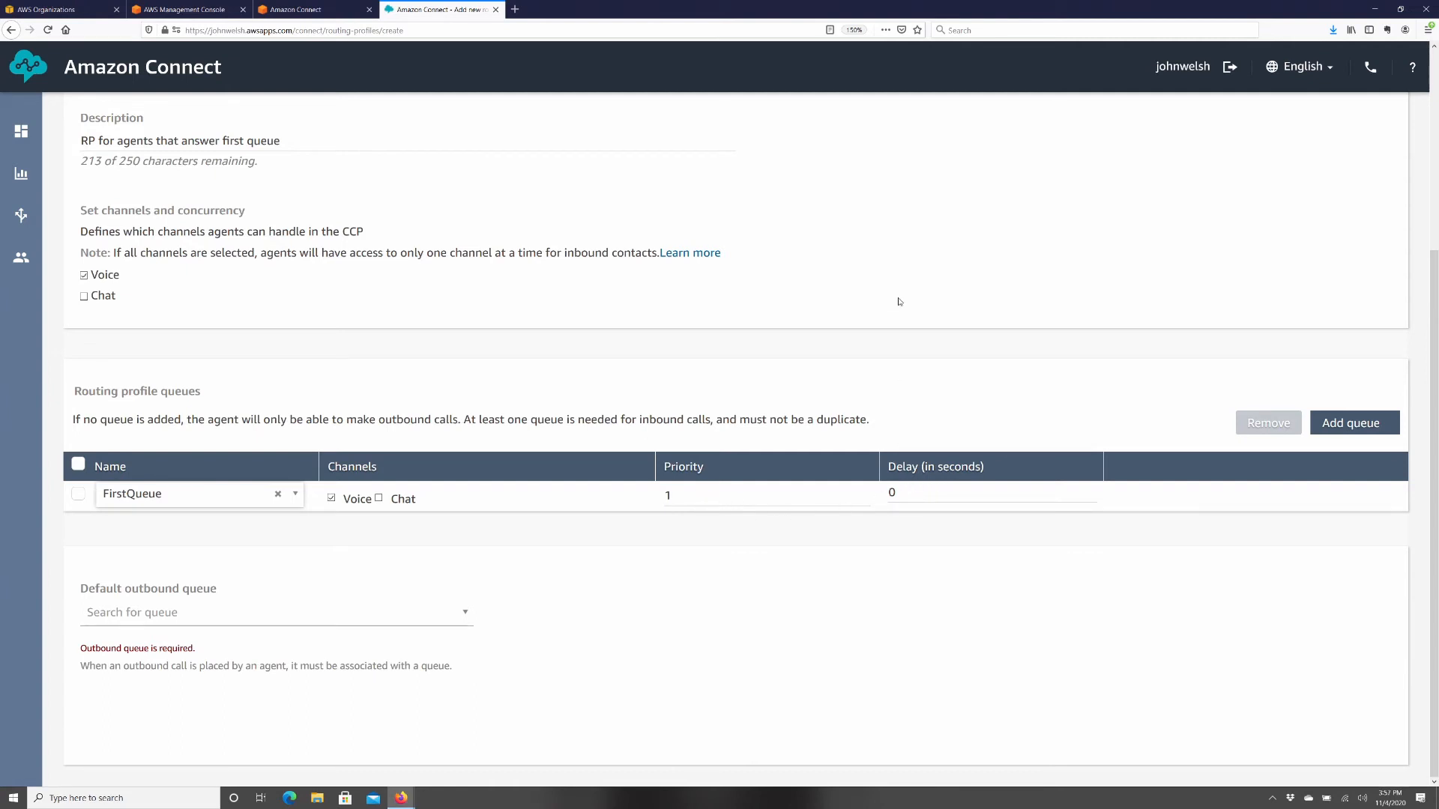
pyautogui.scroll(1, 955, 322)
pyautogui.scroll(3, 955, 322)
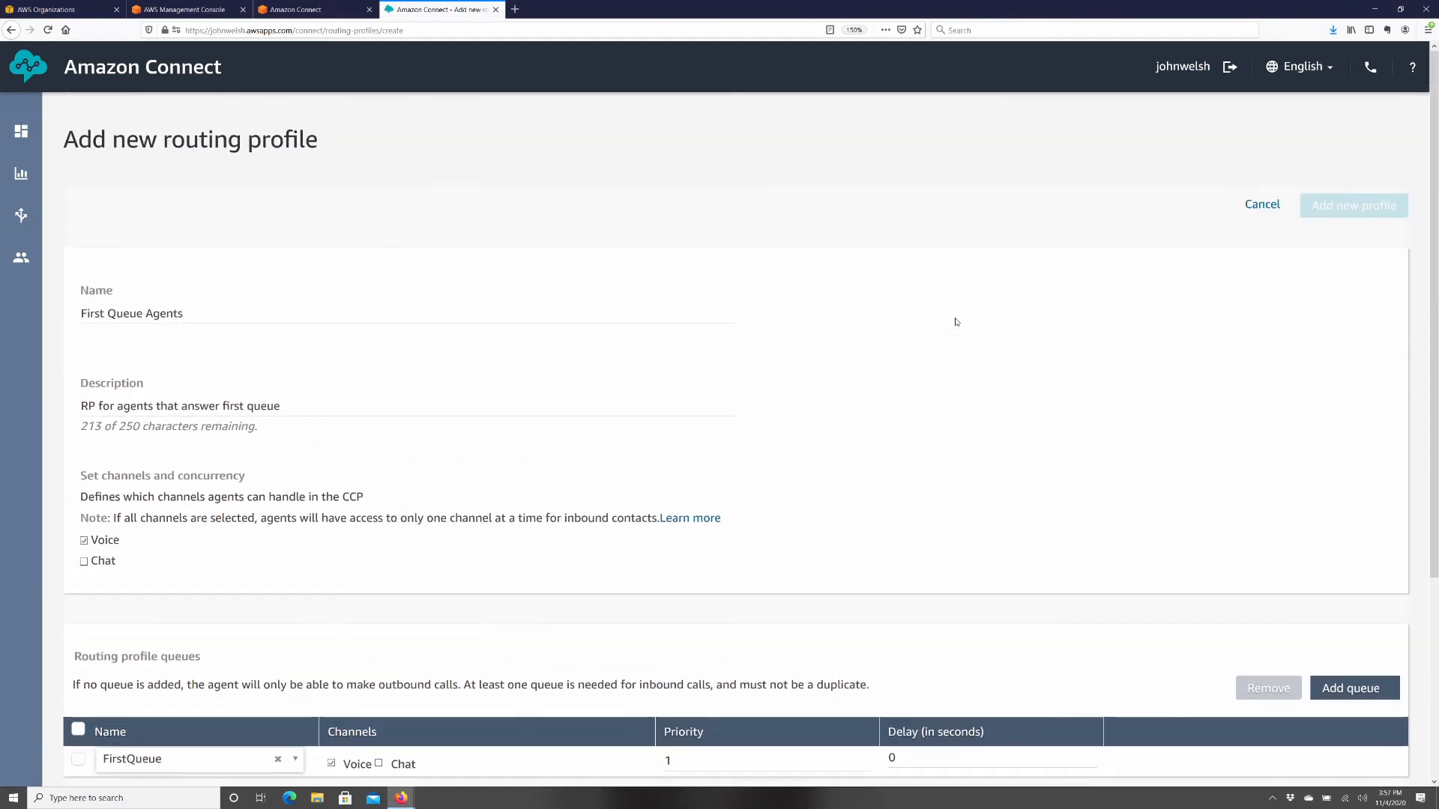
pyautogui.scroll(-2, 954, 319)
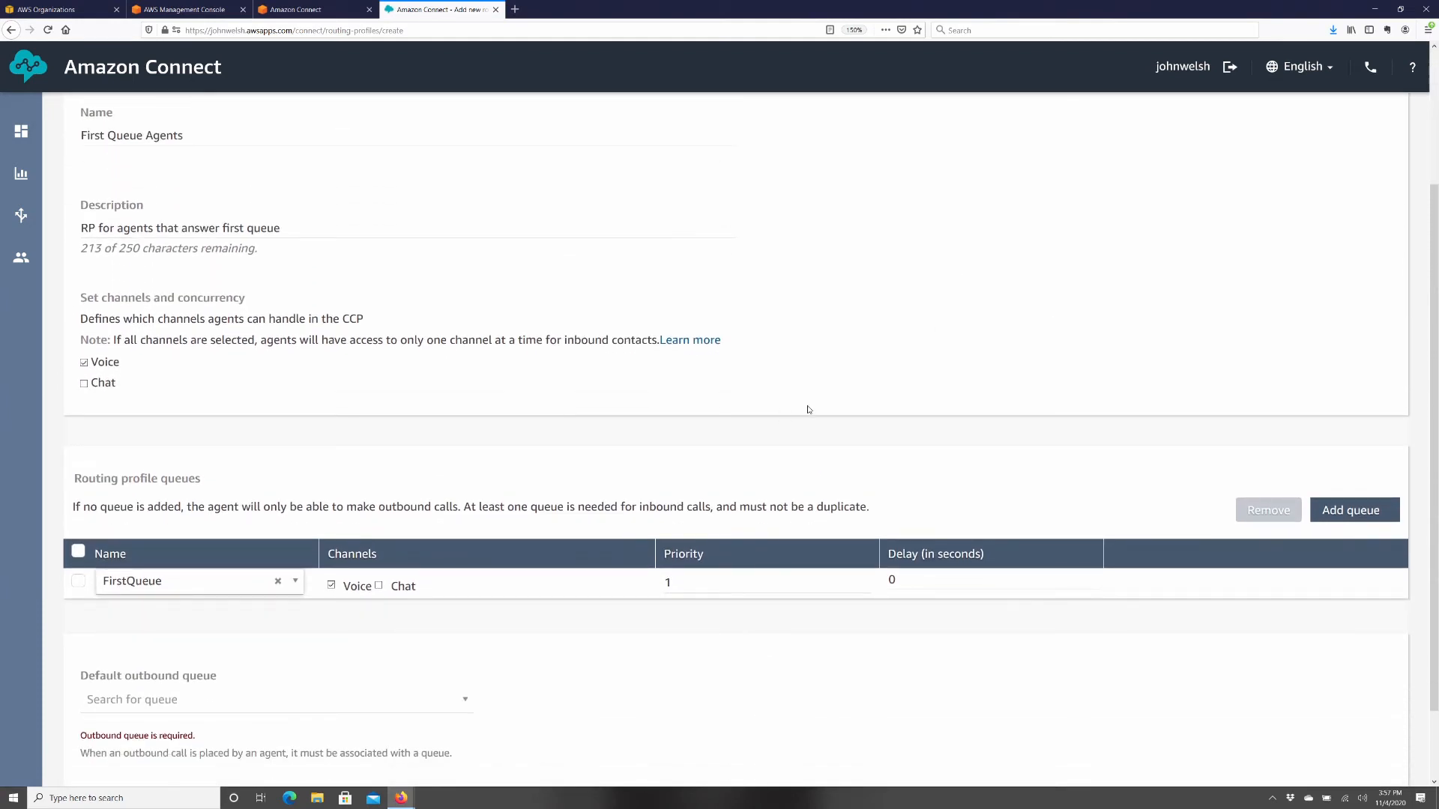
pyautogui.scroll(2, 1087, 439)
pyautogui.scroll(-4, 824, 524)
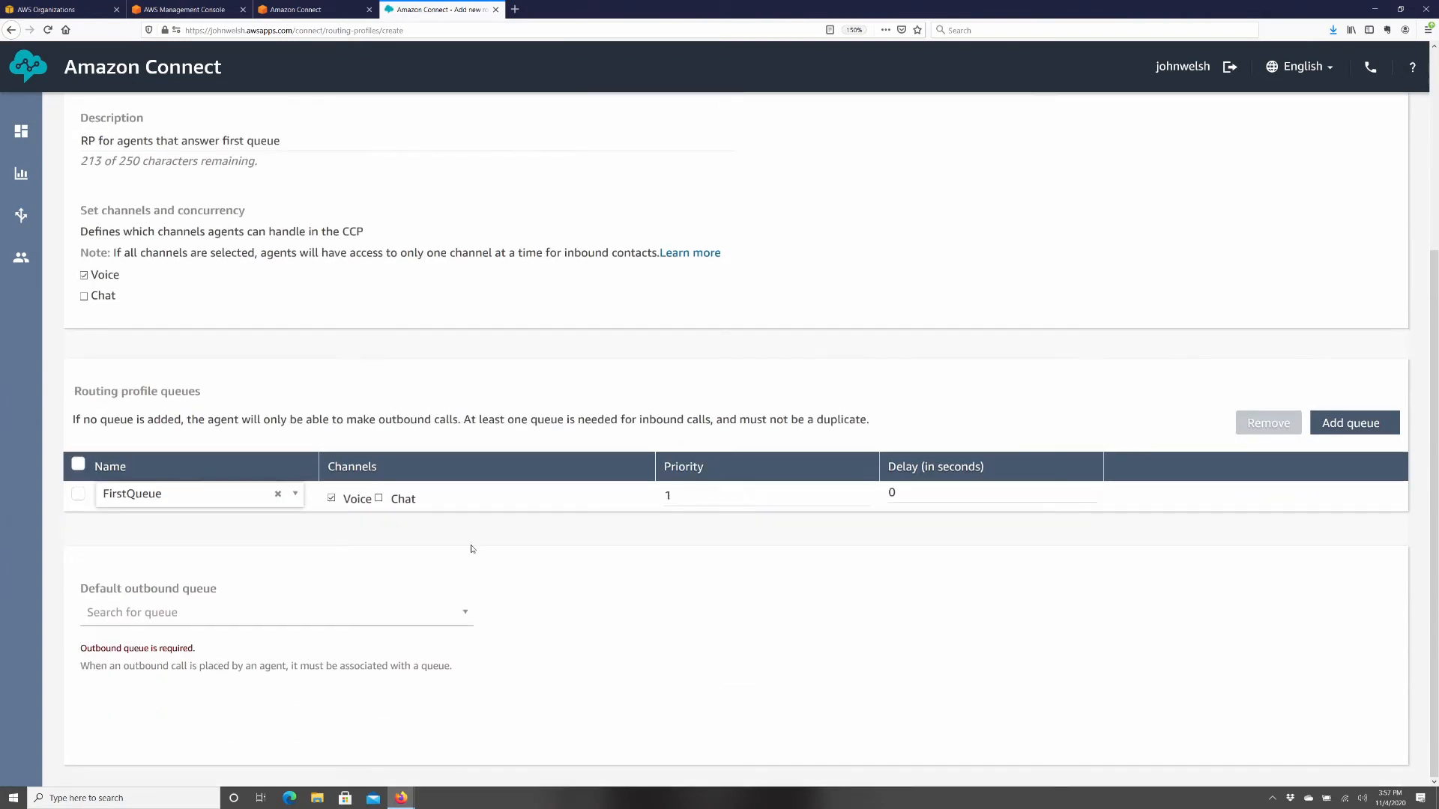
pyautogui.click(336, 616)
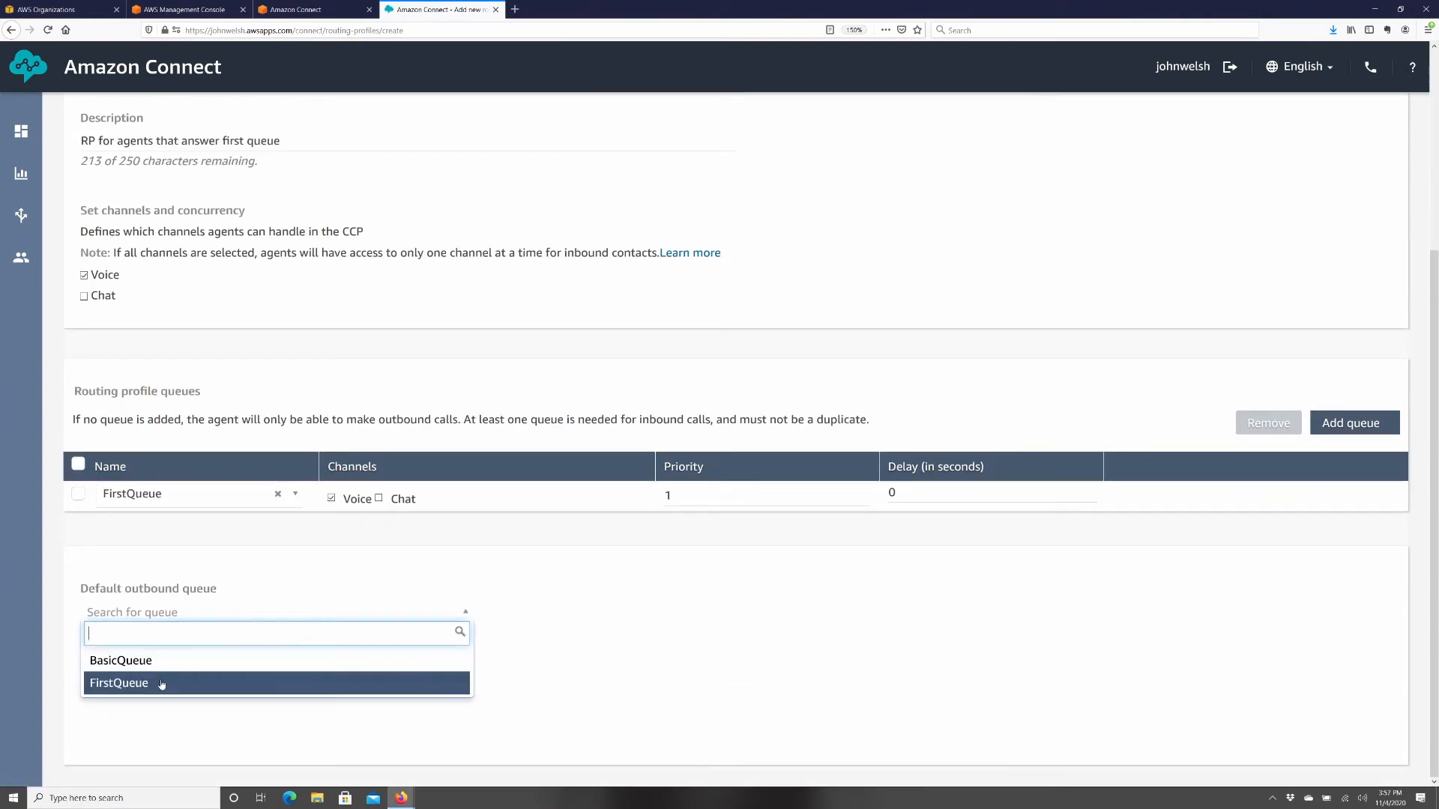
pyautogui.click(162, 683)
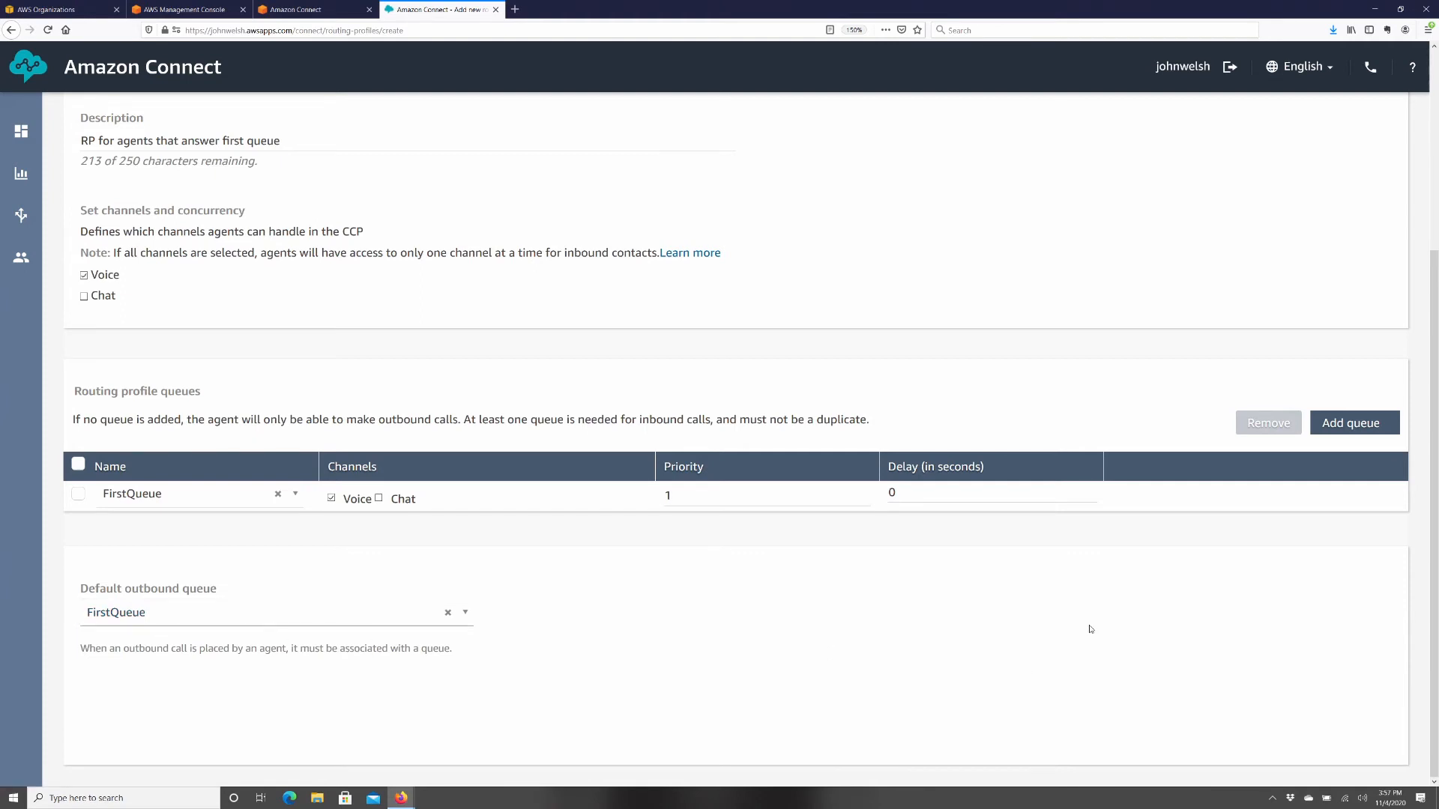
# - Add BasicQueue as a second queue row in the routing profile
pyautogui.scroll(3, 1091, 626)
pyautogui.scroll(-3, 1098, 611)
pyautogui.click(1353, 423)
pyautogui.click(176, 526)
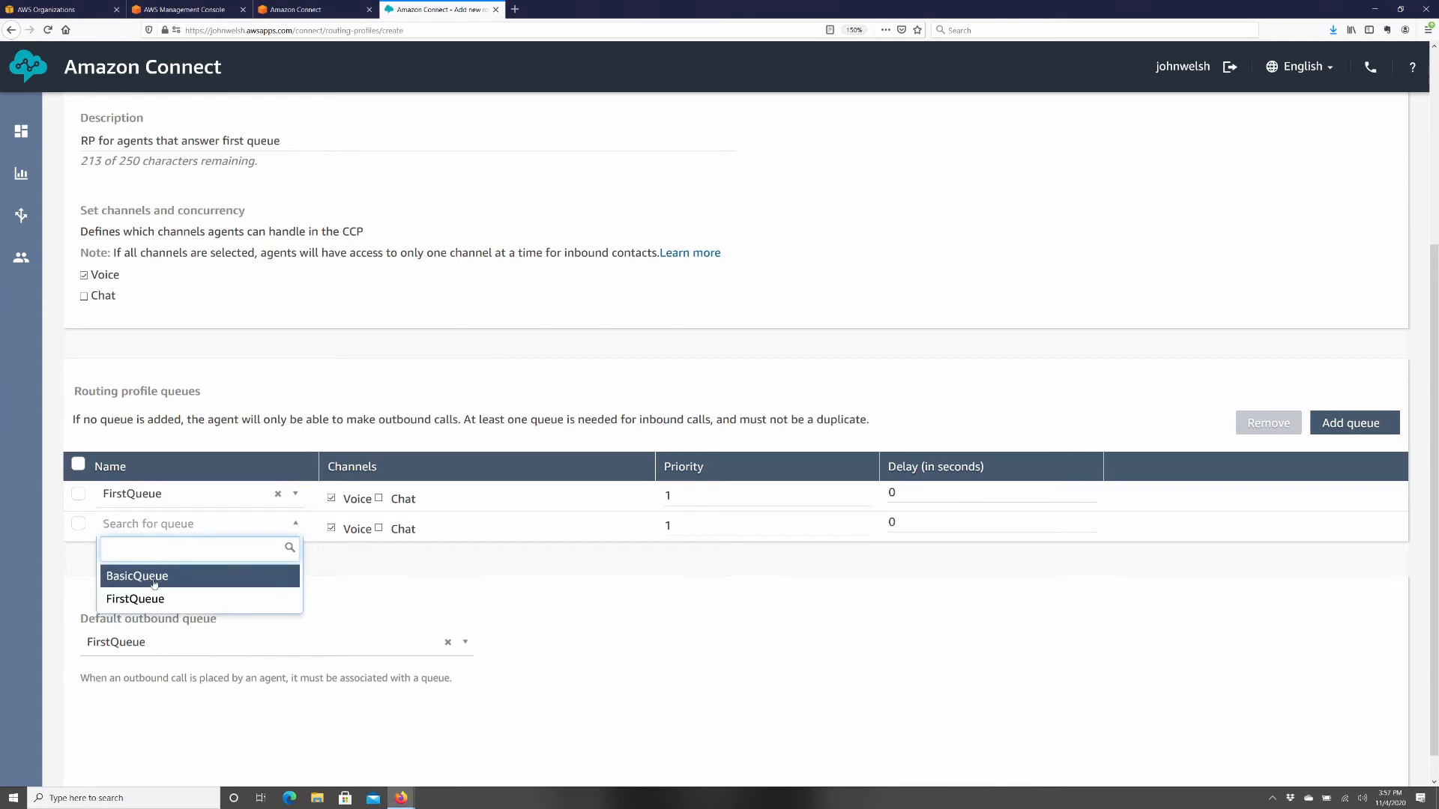
pyautogui.click(149, 576)
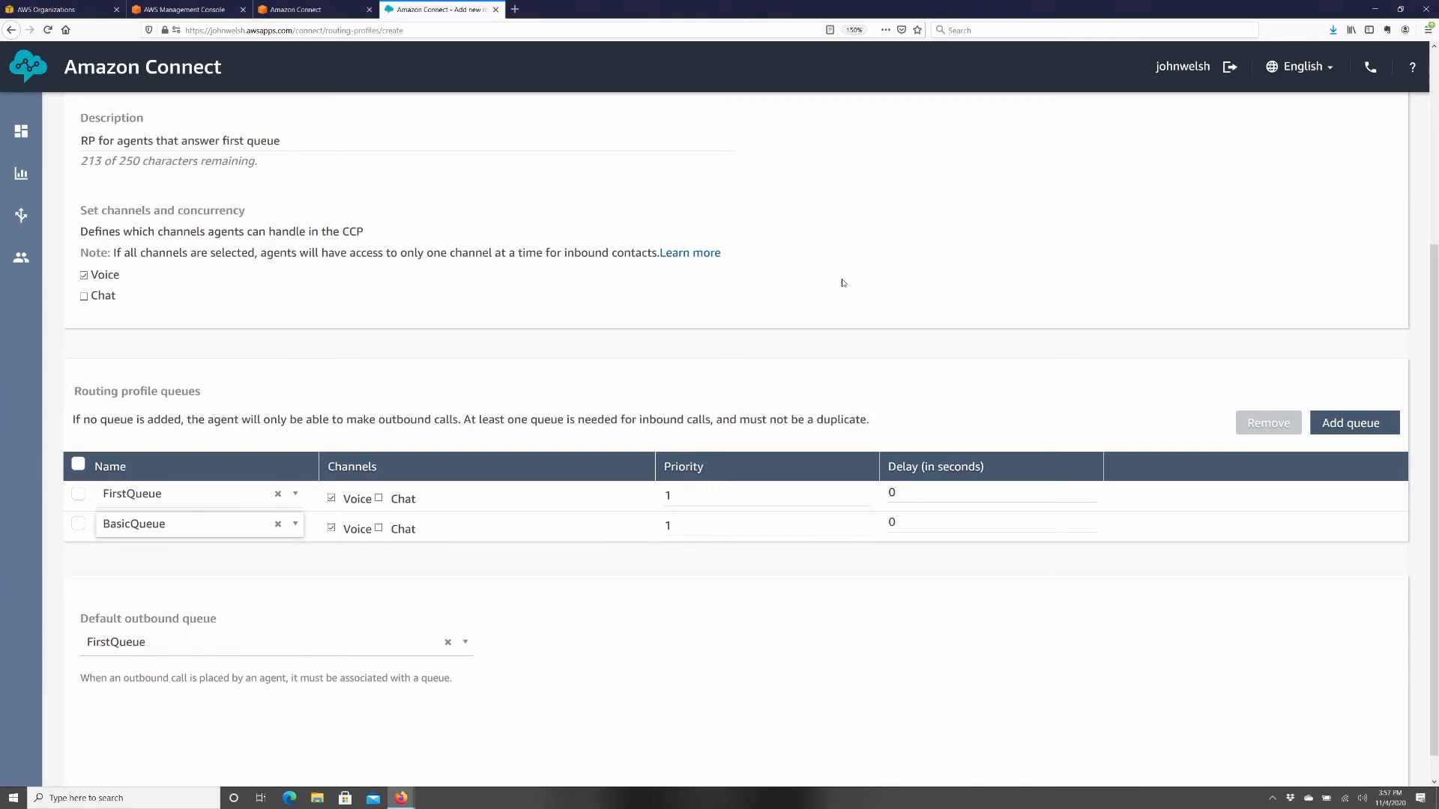
pyautogui.scroll(-1, 824, 262)
pyautogui.scroll(4, 801, 244)
pyautogui.scroll(-3, 797, 244)
pyautogui.scroll(-2, 798, 244)
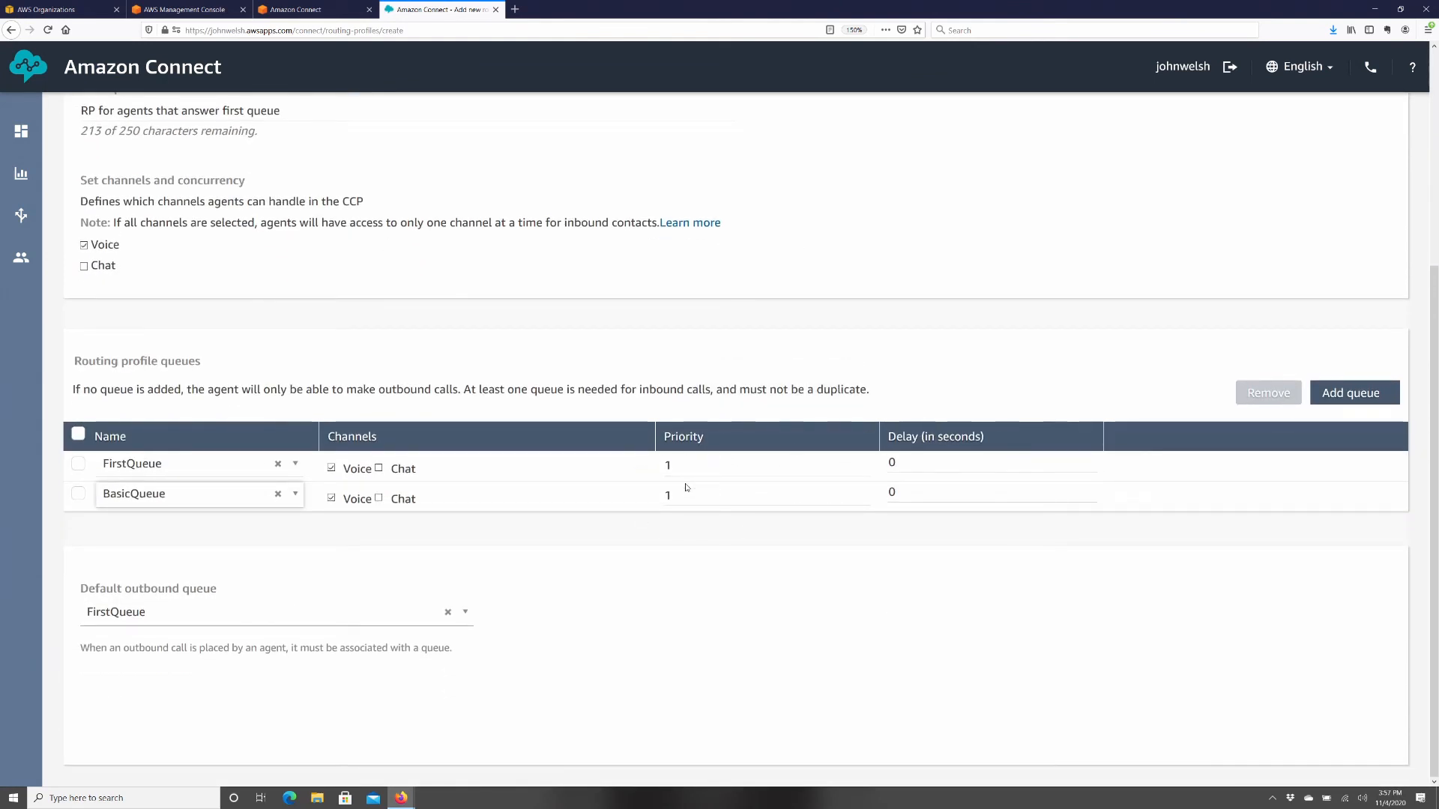
# - Adjust BasicQueue's priority and set its delay to 5 seconds
pyautogui.moveTo(682, 498); pyautogui.dragTo(666, 496)
pyautogui.write('2')
pyautogui.click(744, 567)
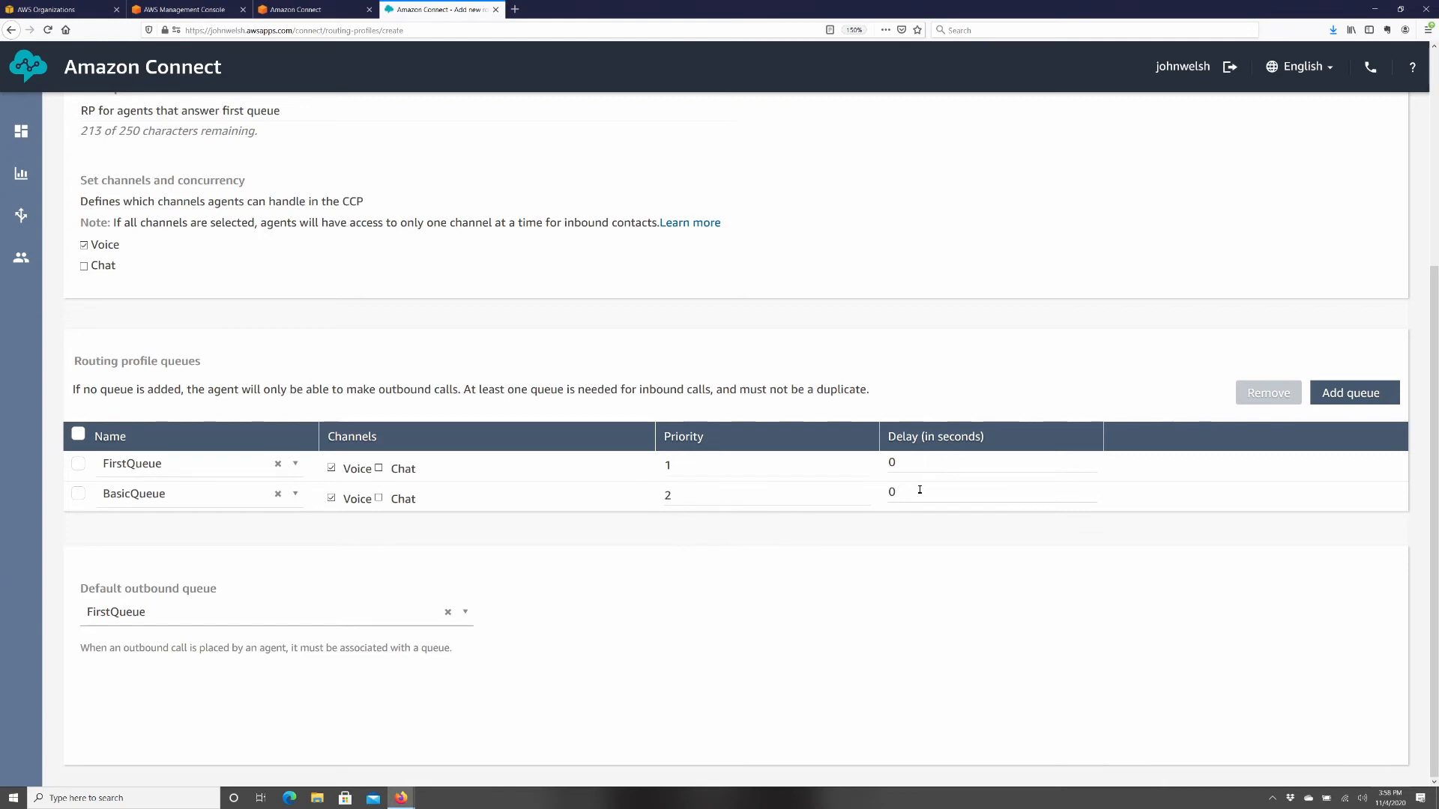
pyautogui.click(726, 498)
pyautogui.doubleClick(728, 497)
pyautogui.write('1')
pyautogui.click(905, 493)
pyautogui.doubleClick(905, 493)
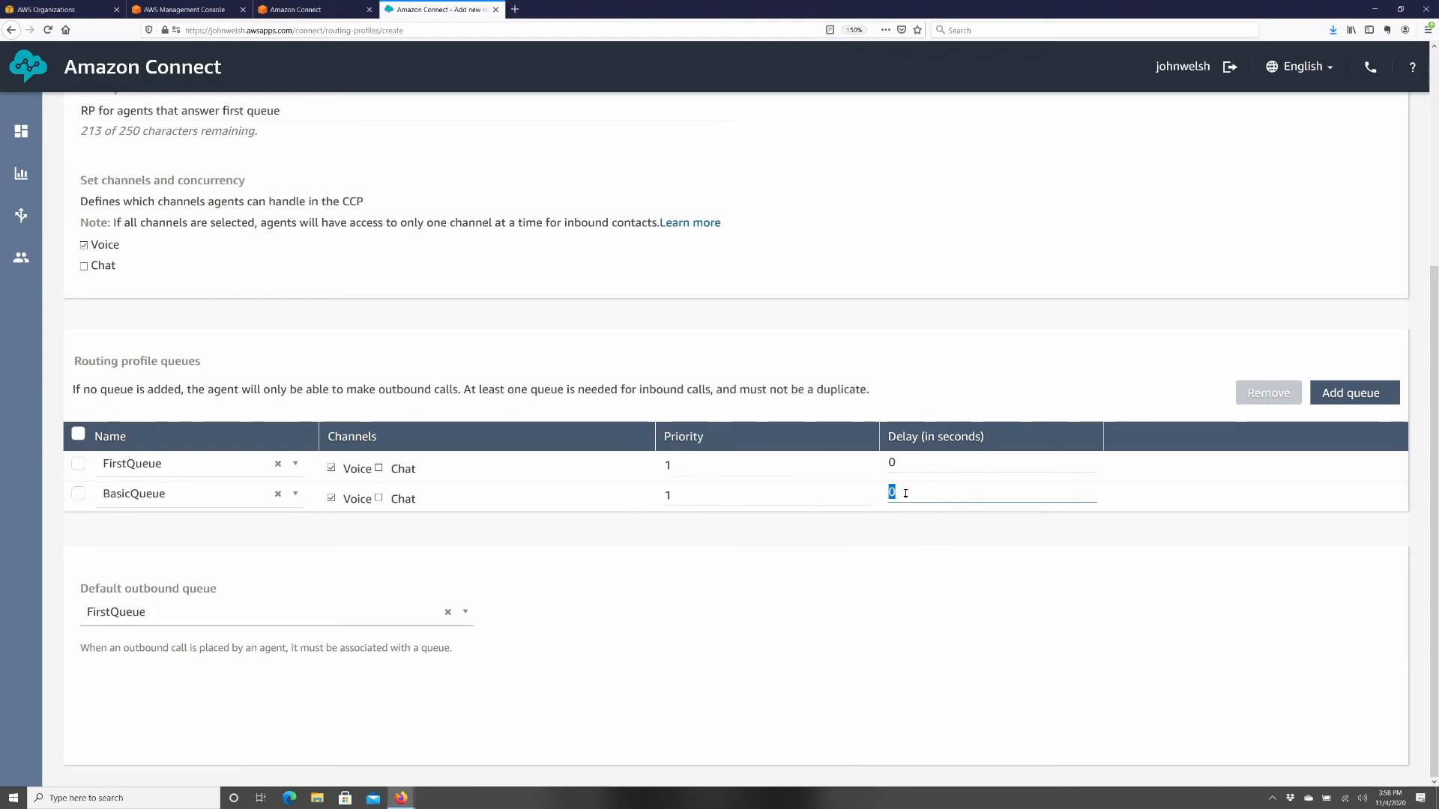
pyautogui.write('5')
pyautogui.click(945, 594)
# - Set BasicQueue's priority to 2 and save the First Queue Agents profile
pyautogui.scroll(2, 796, 646)
pyautogui.scroll(-1, 690, 545)
pyautogui.scroll(-1, 689, 546)
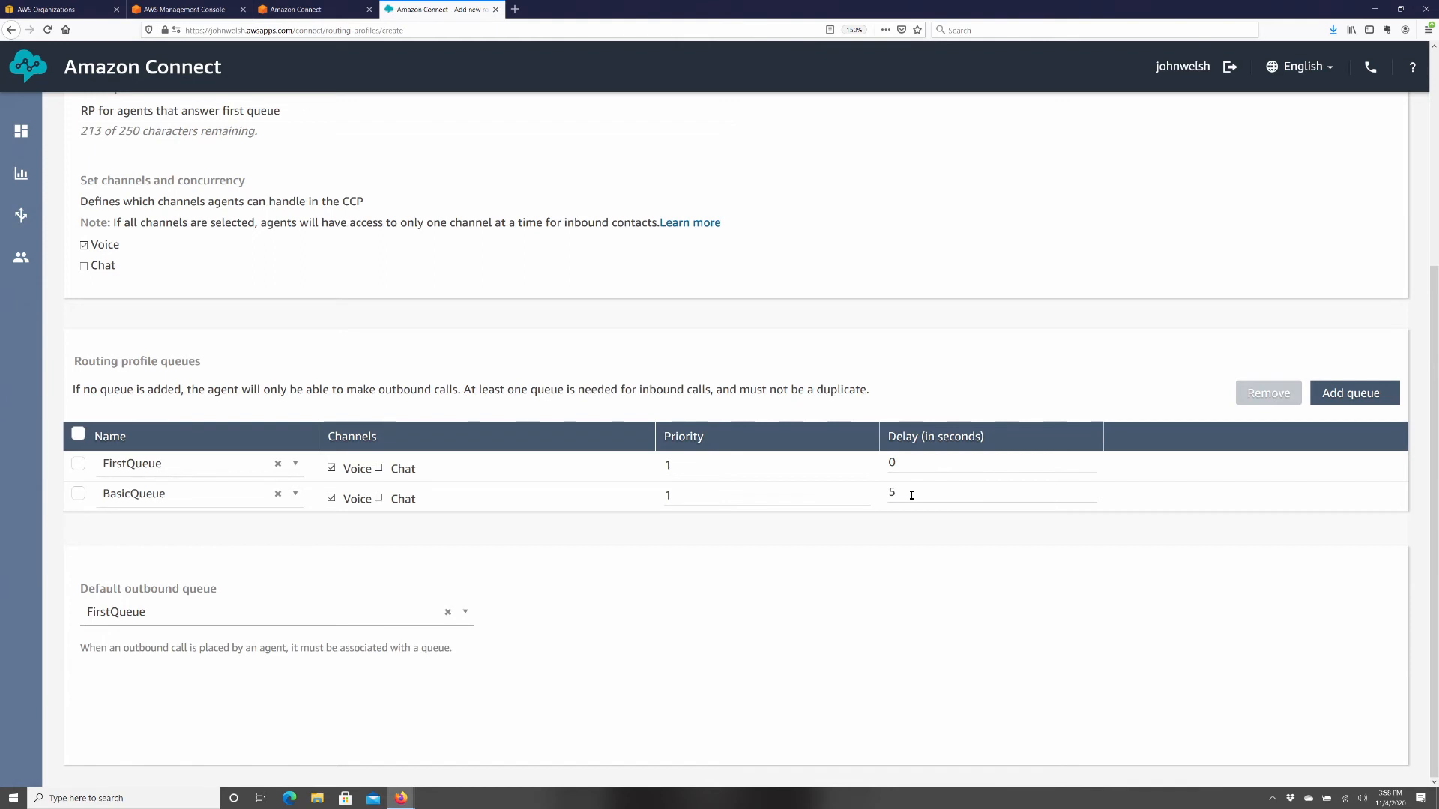
pyautogui.doubleClick(683, 493)
pyautogui.write('2')
pyautogui.click(768, 718)
pyautogui.scroll(4, 1029, 599)
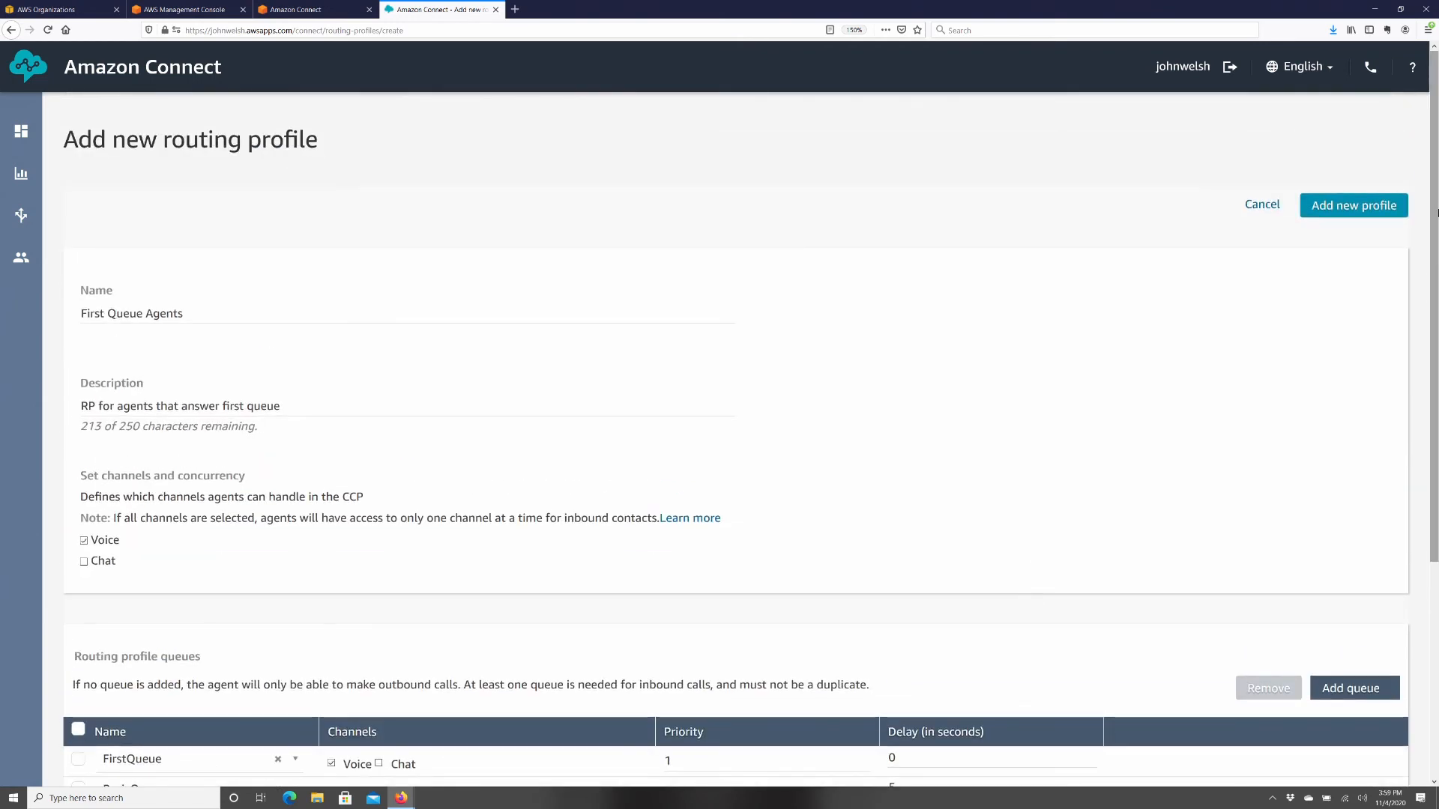
pyautogui.click(1354, 208)
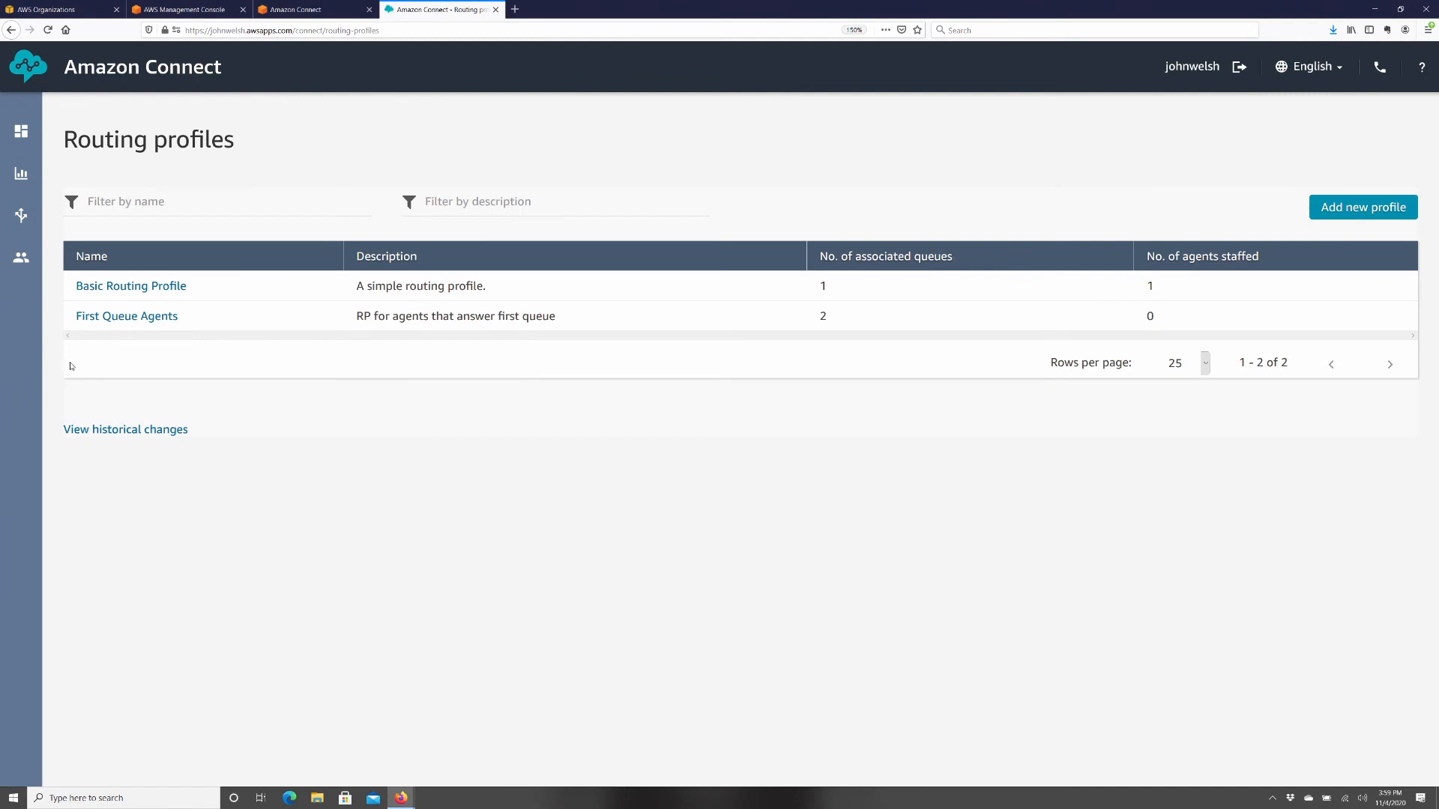
# - Open the User management page from the Users menu
pyautogui.moveTo(12, 257)
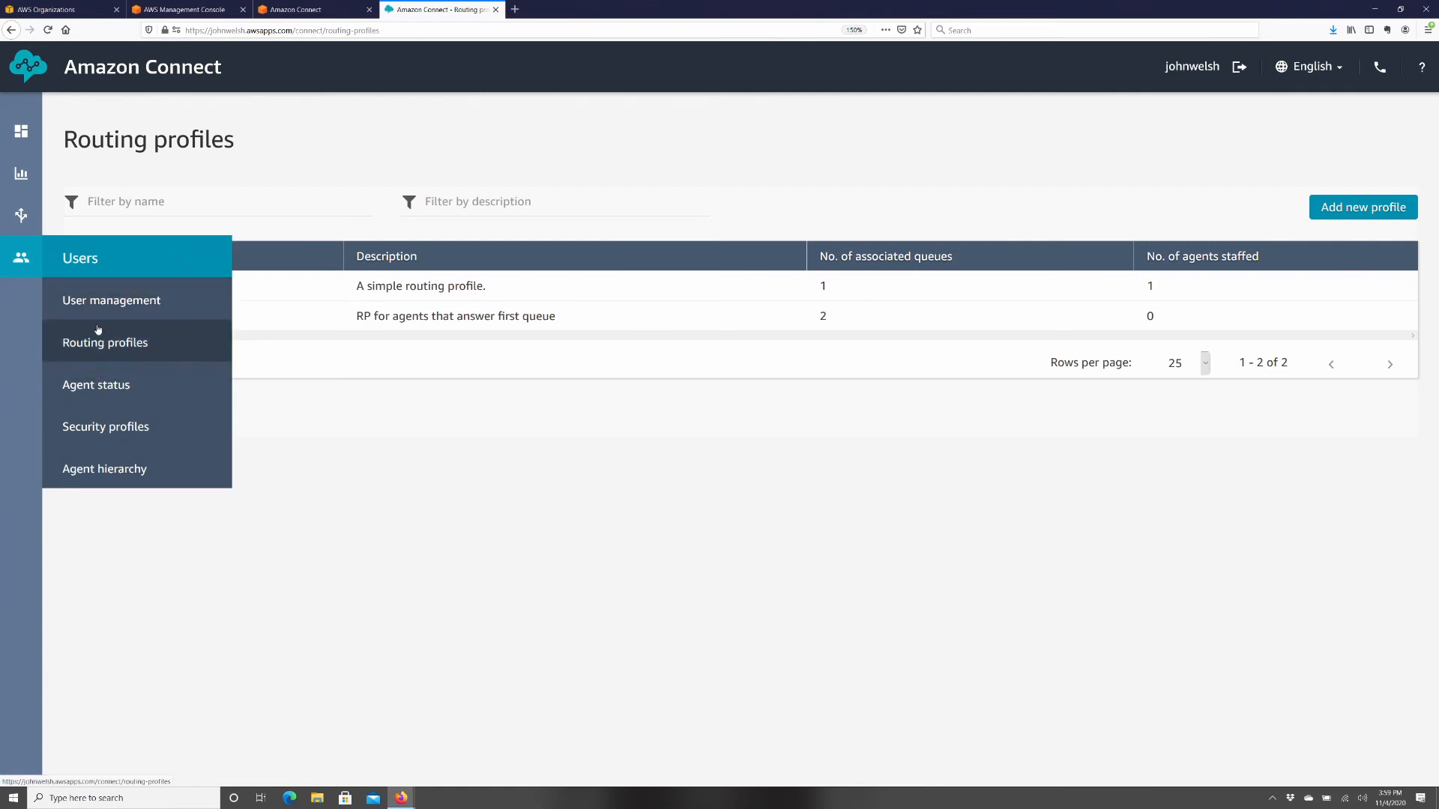
pyautogui.click(100, 303)
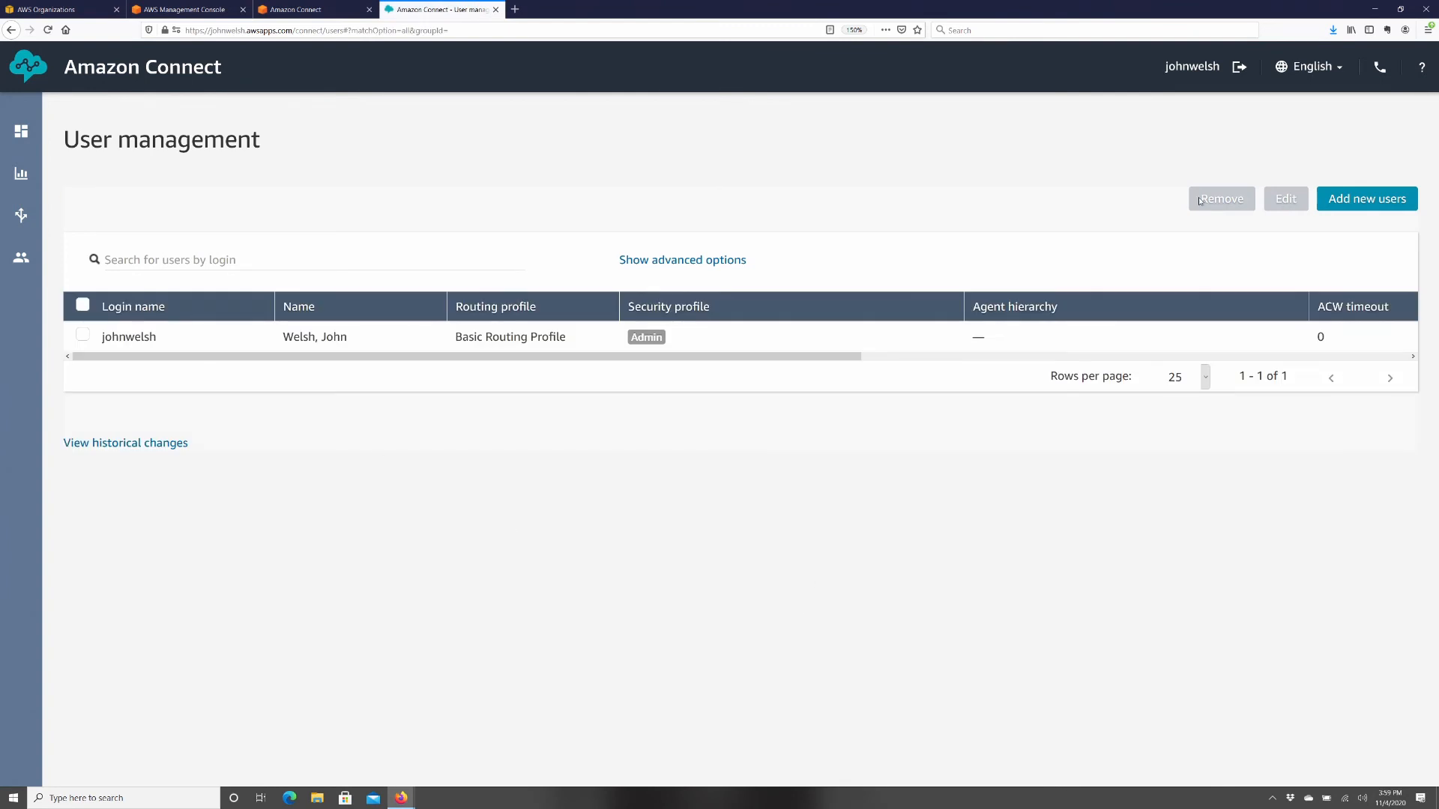
# - Add a new user with 'Create and set up a new user' and proceed to the details form
pyautogui.click(1375, 198)
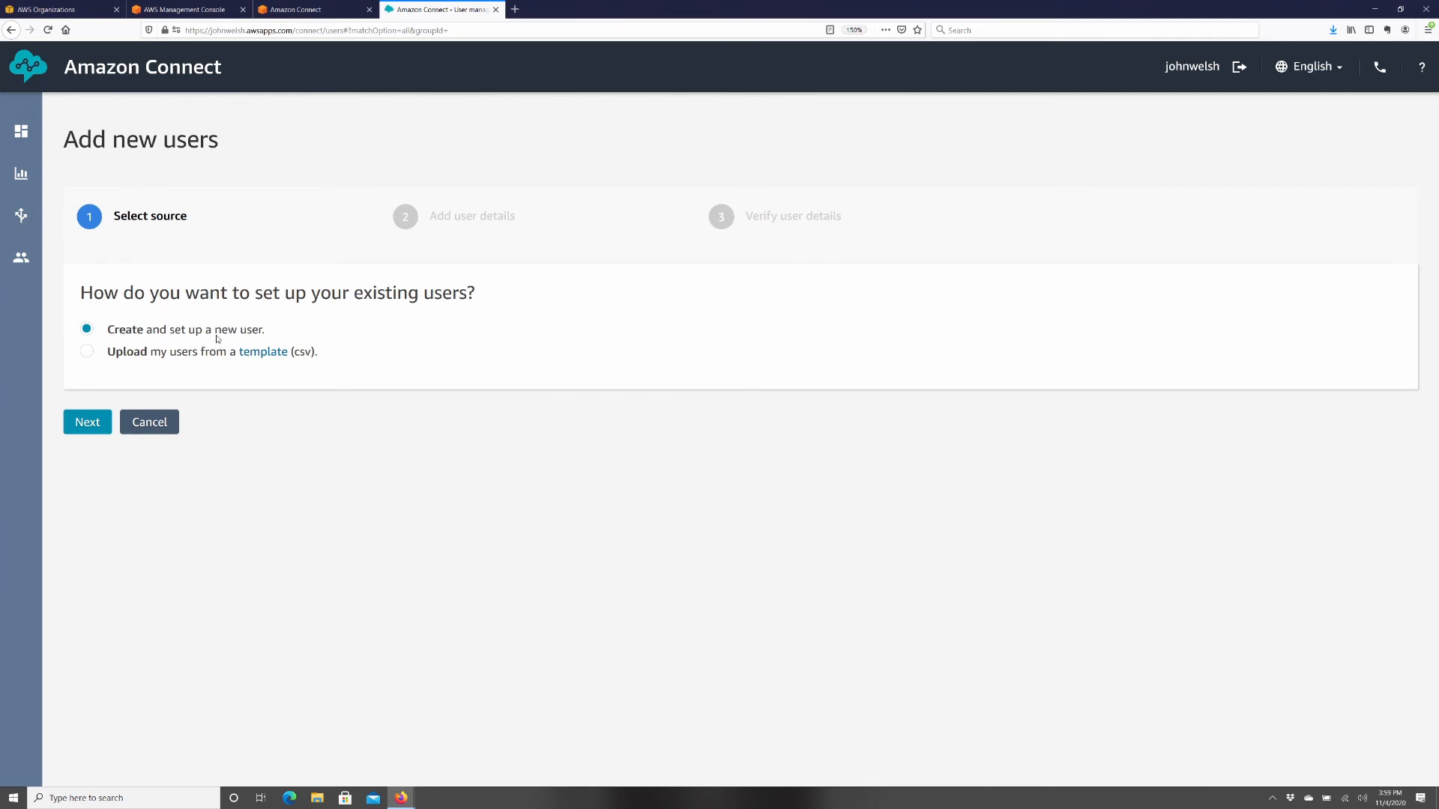
pyautogui.moveTo(110, 353); pyautogui.dragTo(298, 367)
pyautogui.click(299, 397)
pyautogui.click(88, 423)
# - Enter the agent's first name, last name, login name and e-mail address
pyautogui.click(107, 316)
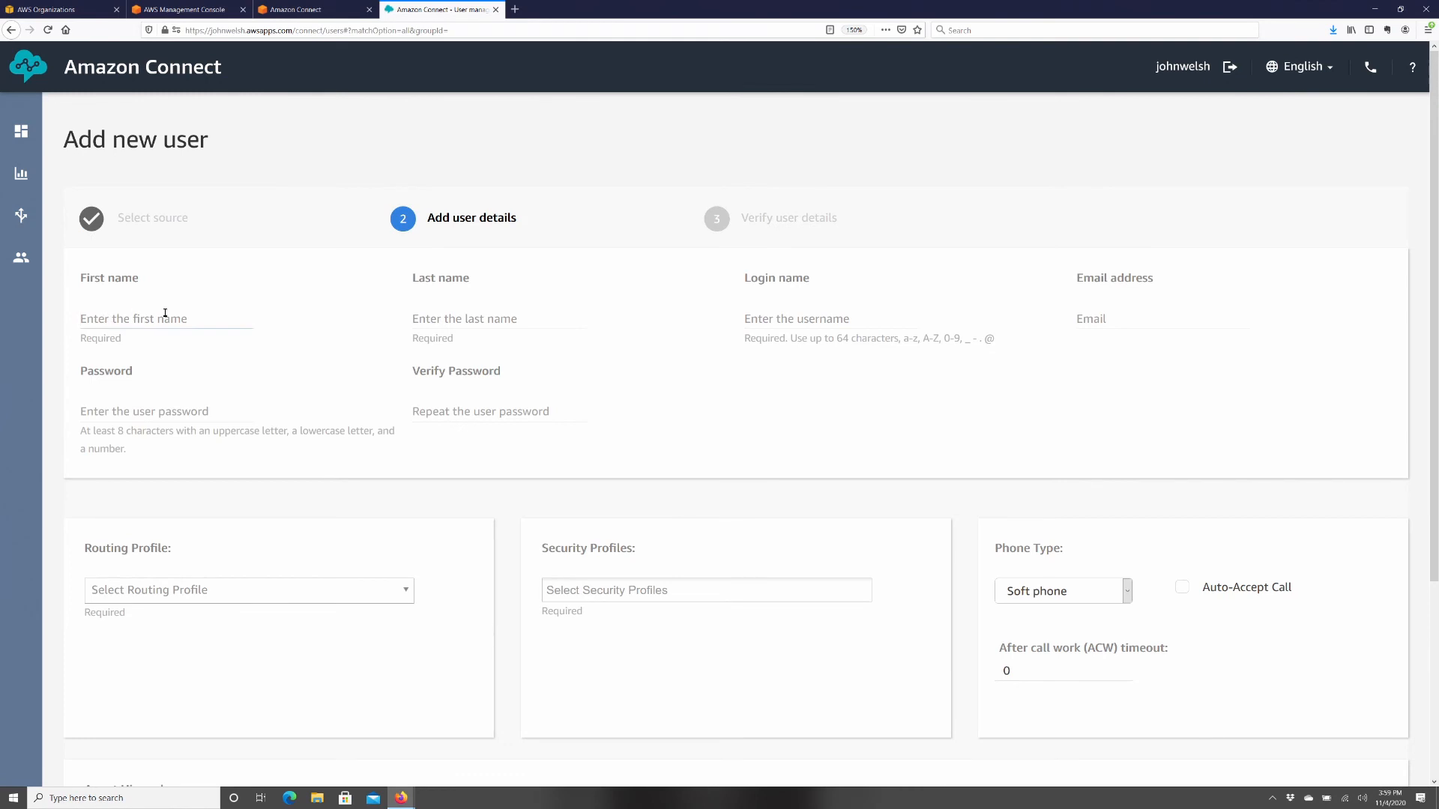
pyautogui.write('Bruce')
pyautogui.press('Tab')
pyautogui.write('Wayne')
pyautogui.press('Tab')
pyautogui.write('bw')
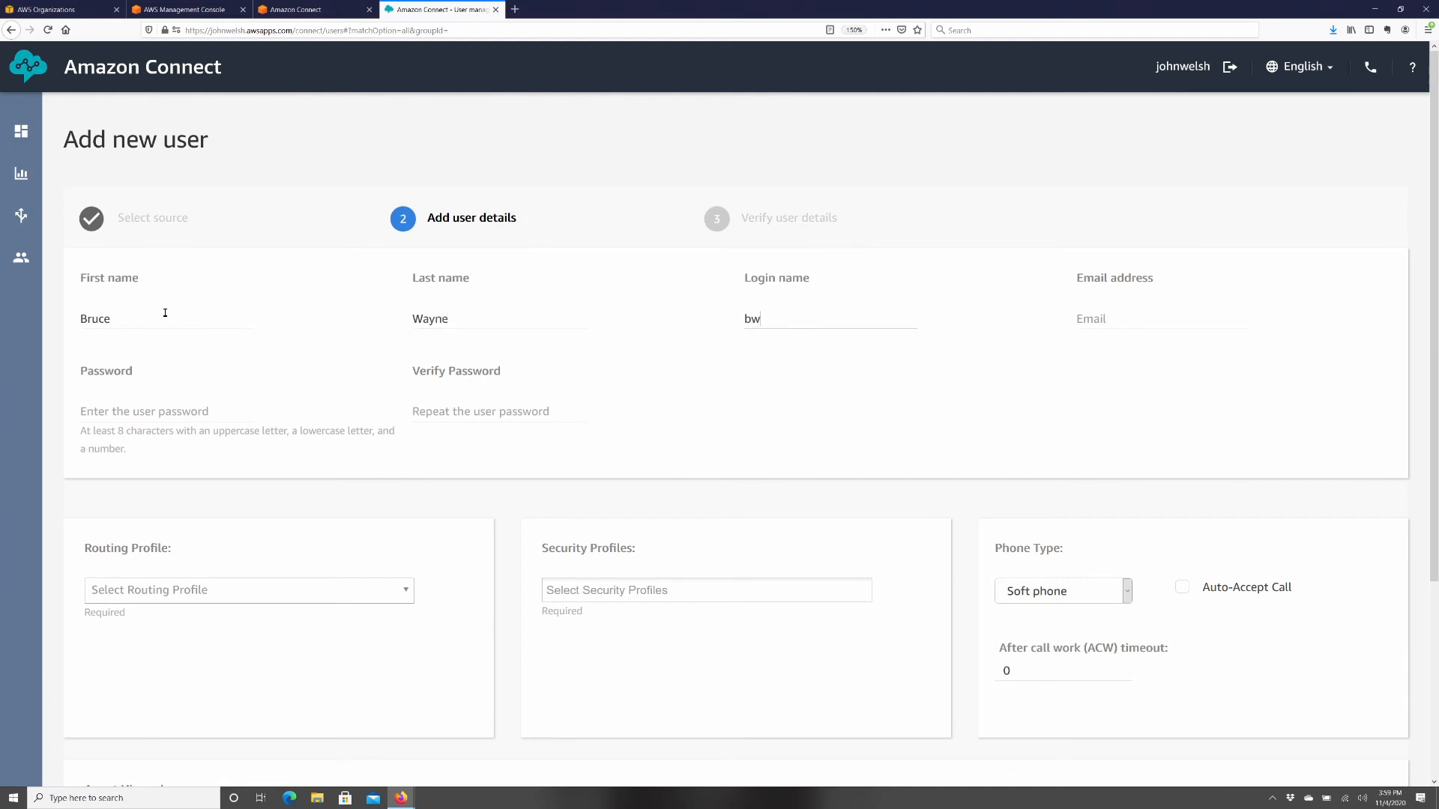
pyautogui.write('ayne')
pyautogui.press('Tab')
pyautogui.write('asdf')
pyautogui.press('BackSpace')
pyautogui.press('BackSpace')
pyautogui.press('BackSpace')
pyautogui.press('BackSpace')
pyautogui.write('not')
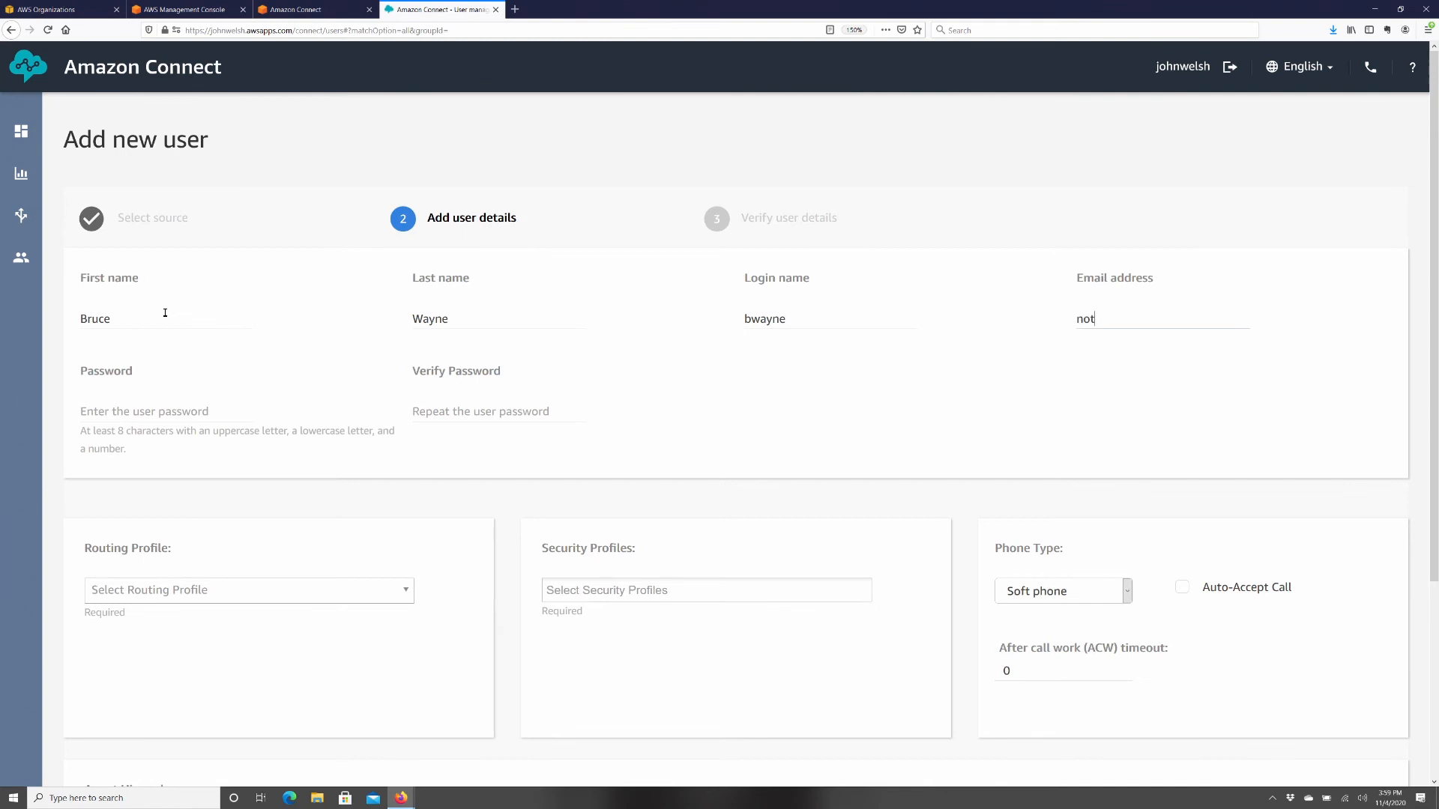
pyautogui.write('anemail@email.com')
pyautogui.press('Tab')
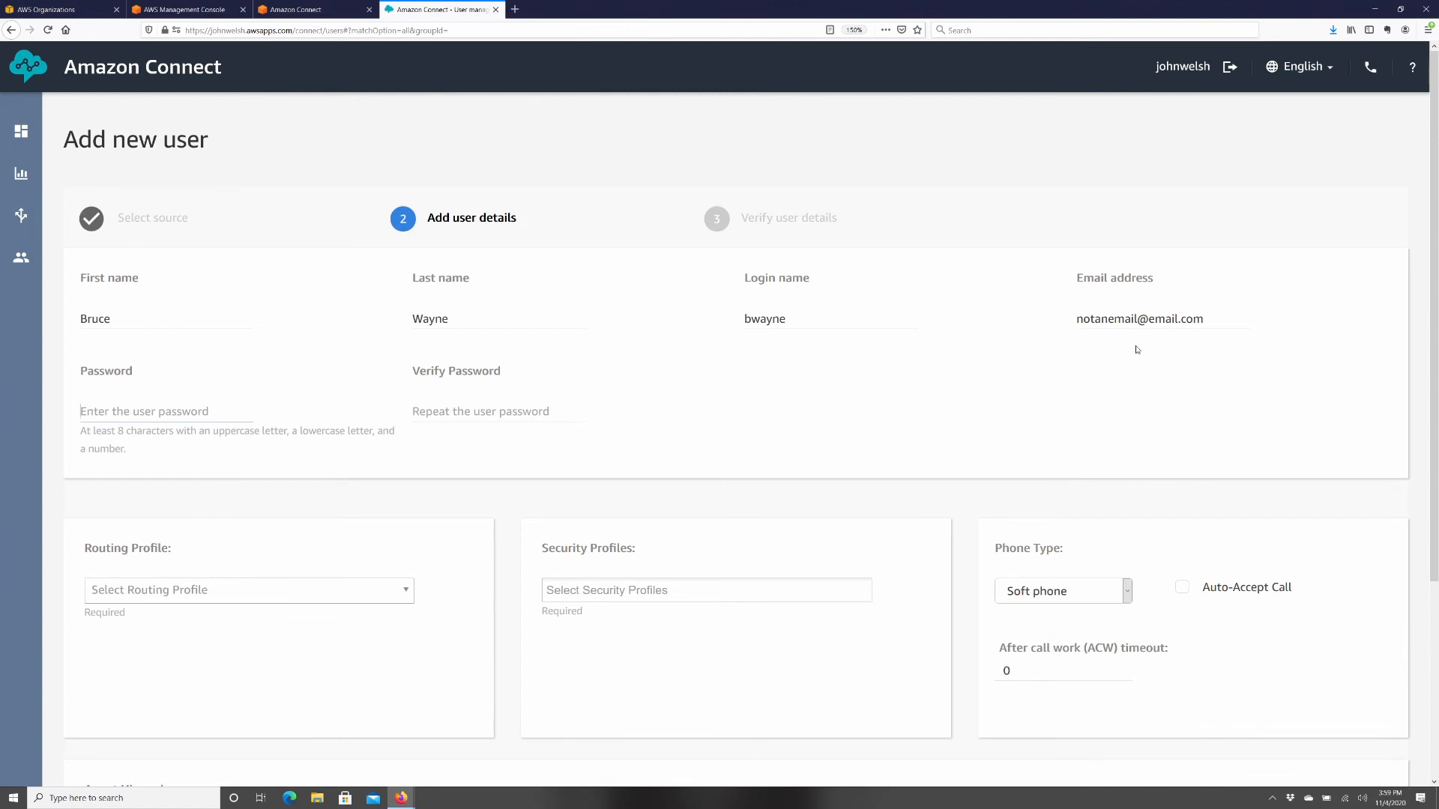
# - Enter the user's password and confirm it in Verify Password
pyautogui.tripleClick(1116, 319)
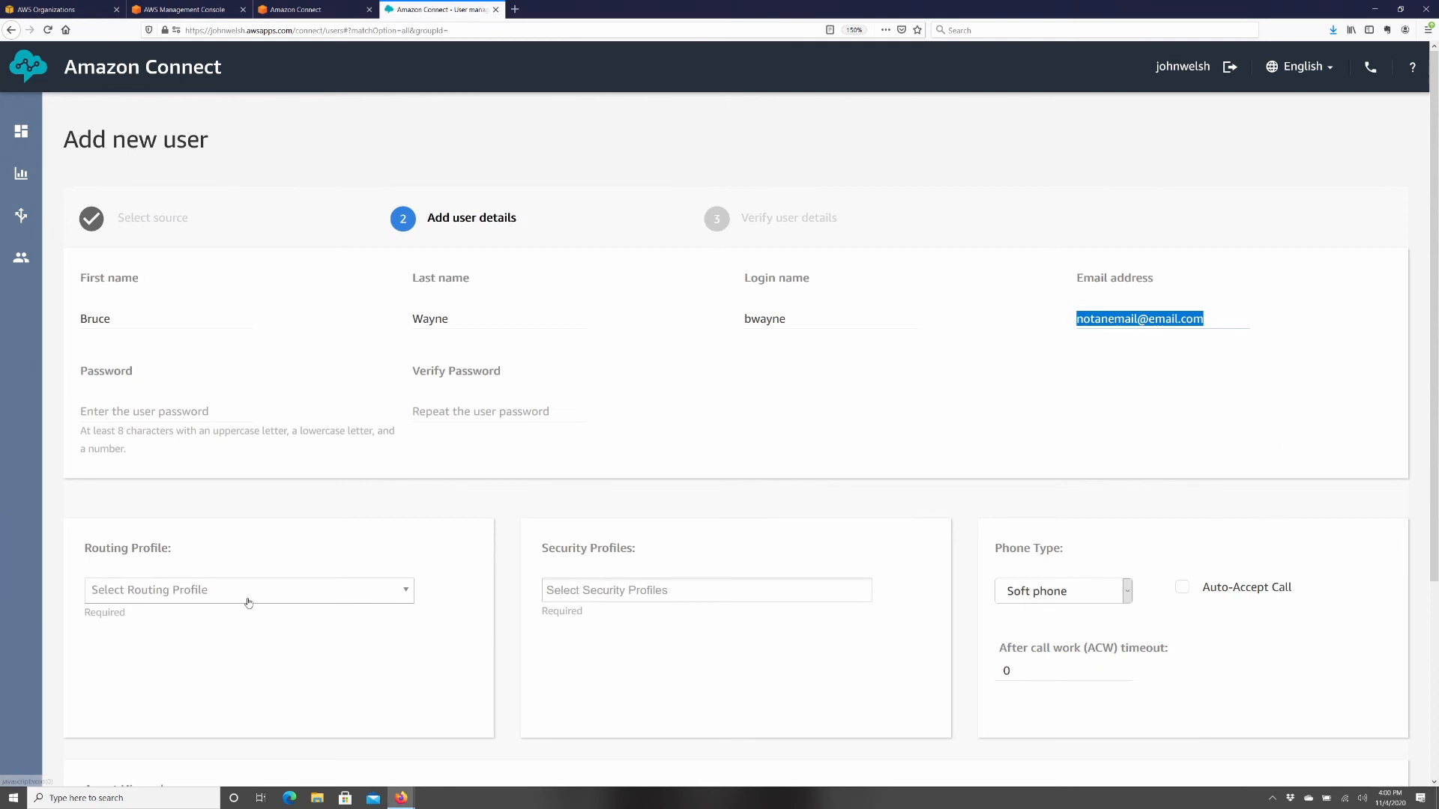
pyautogui.click(110, 378)
pyautogui.click(114, 409)
pyautogui.write('*********')
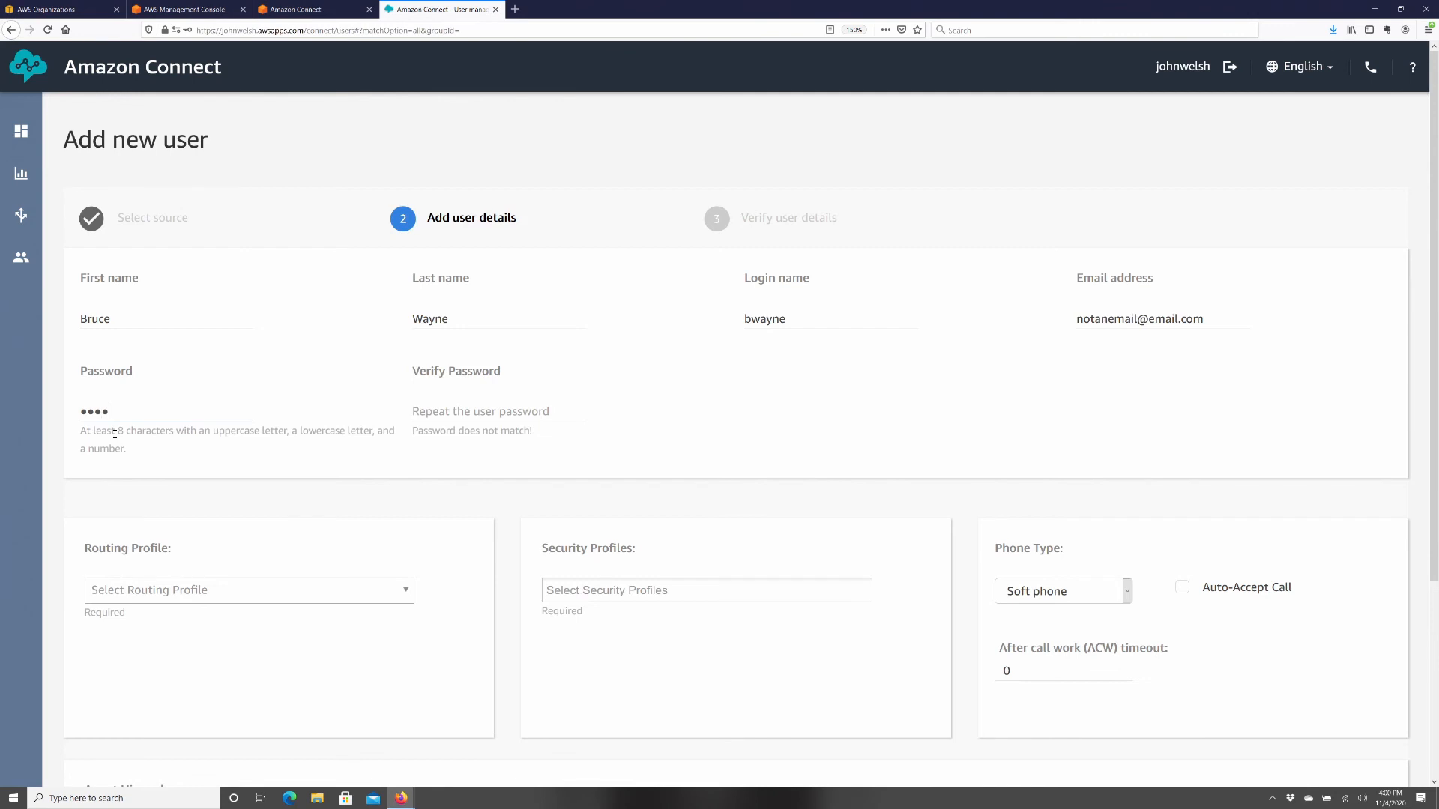
pyautogui.press('Tab')
pyautogui.write('********')
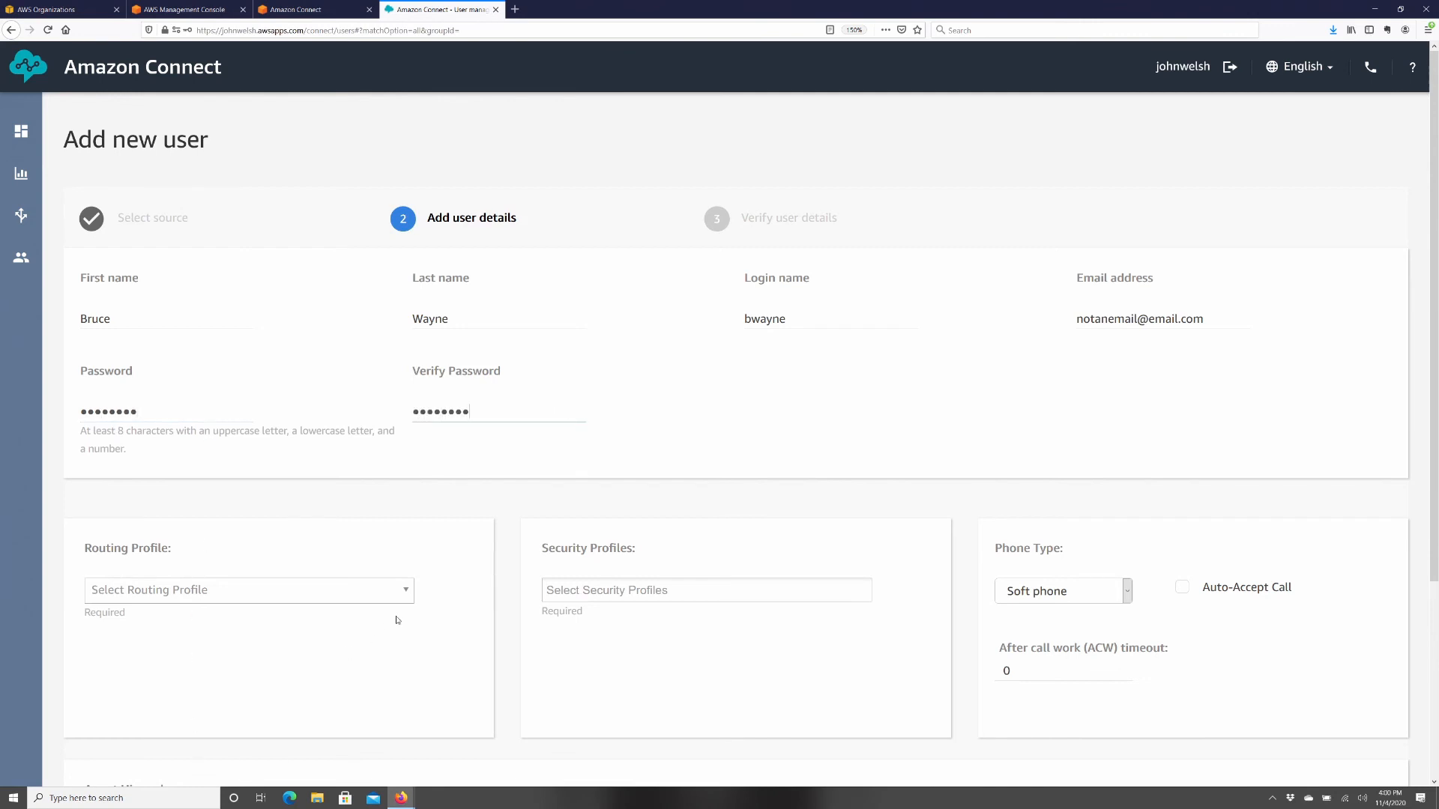
# - Assign the First Queue Agents routing profile and the Agent security profile
pyautogui.click(407, 590)
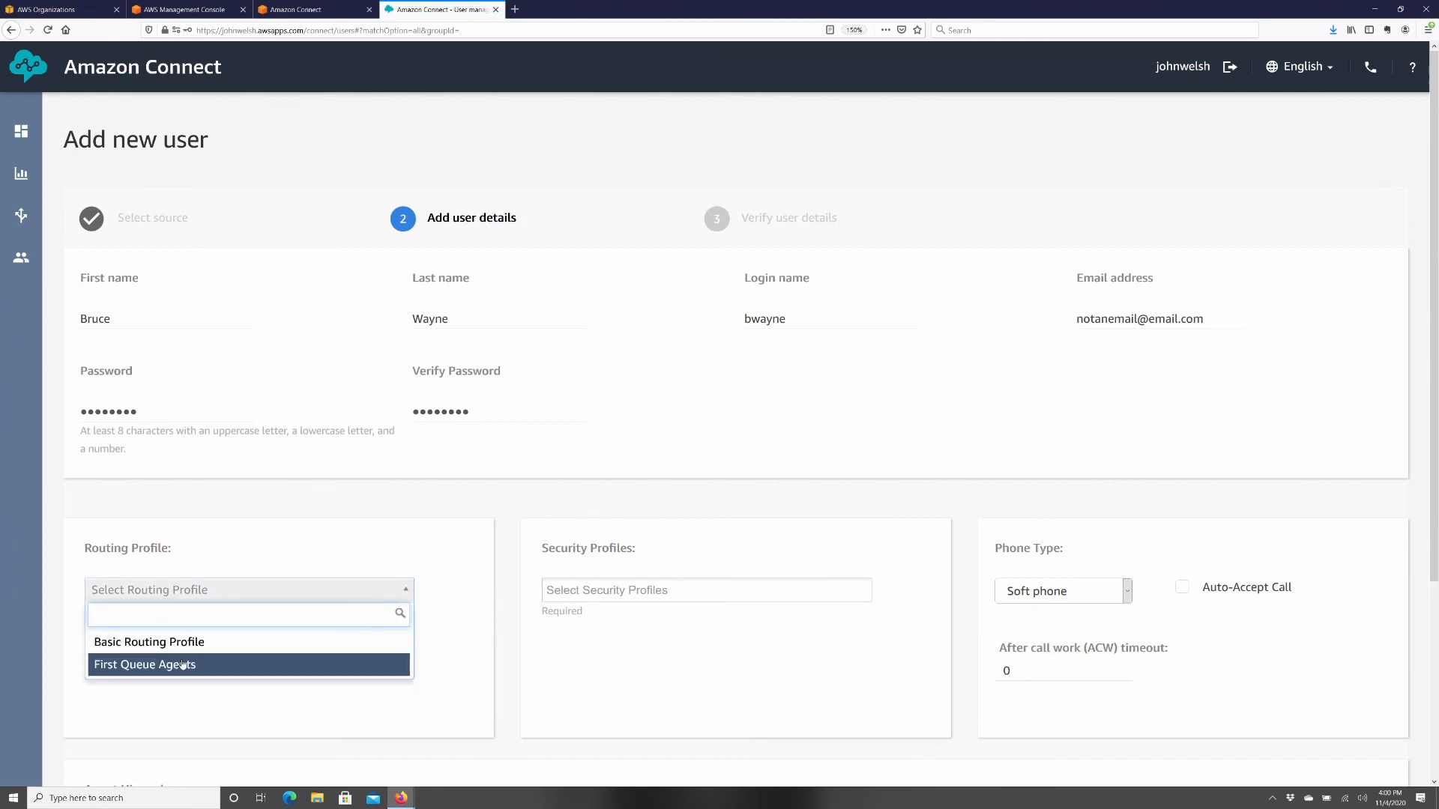
pyautogui.click(182, 668)
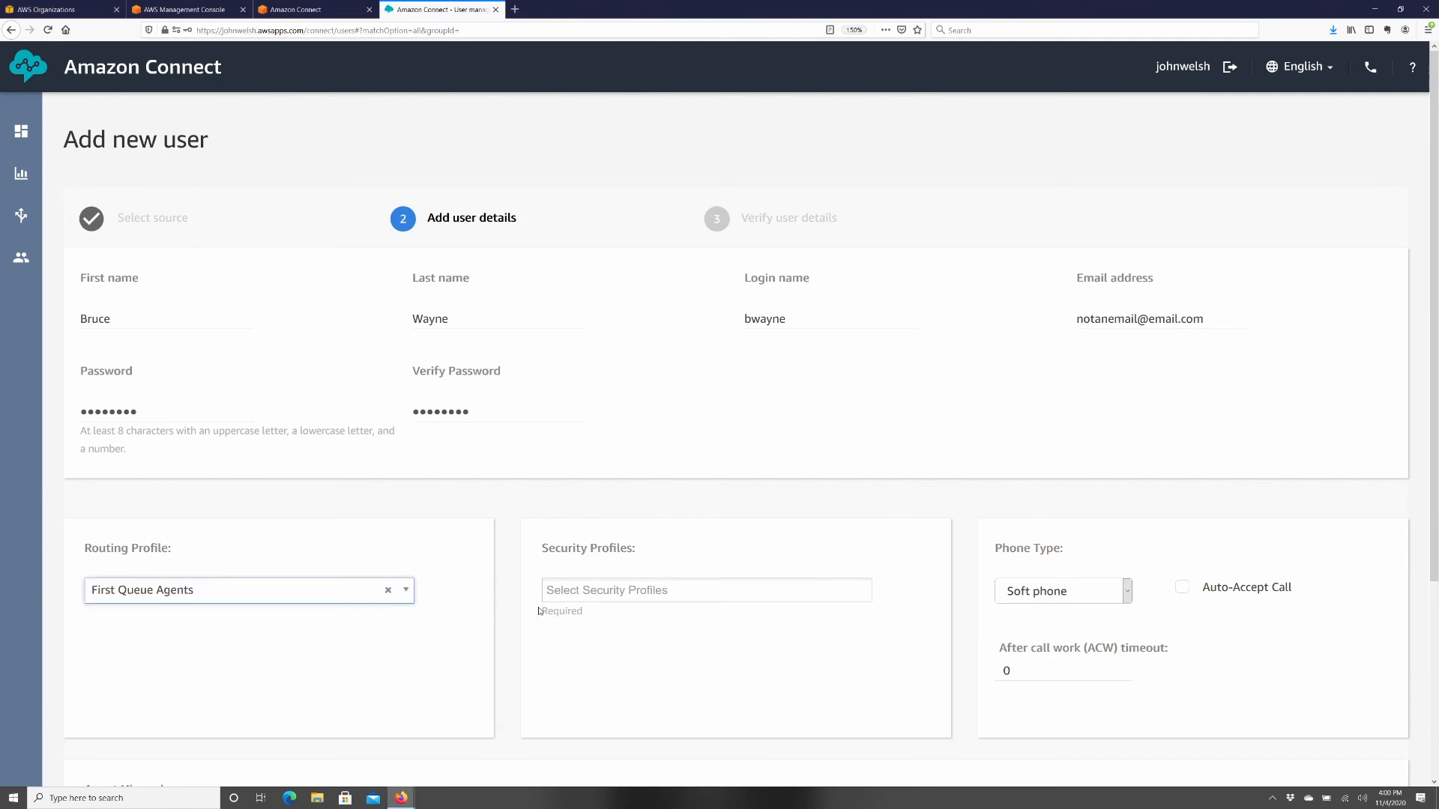
pyautogui.click(590, 592)
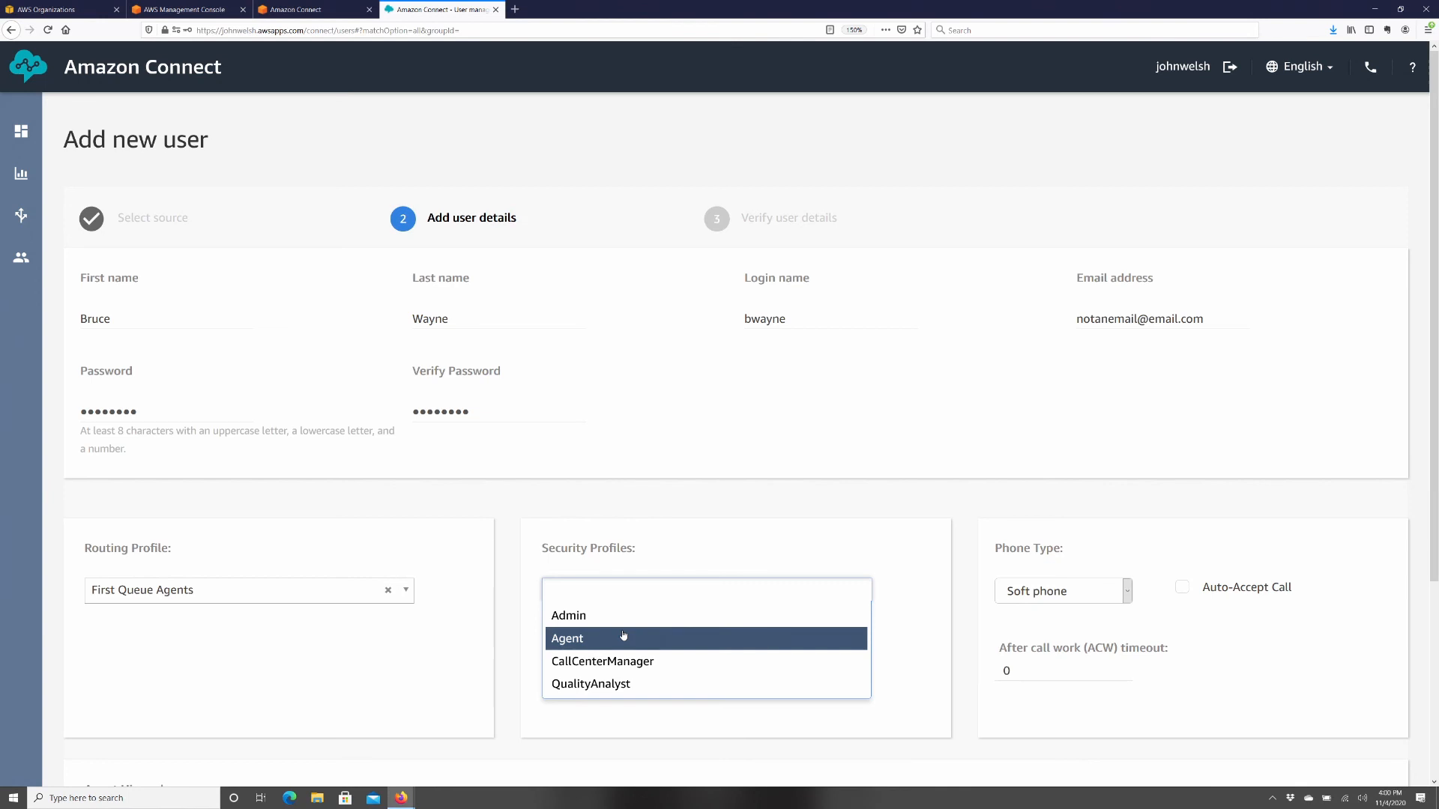
pyautogui.click(569, 643)
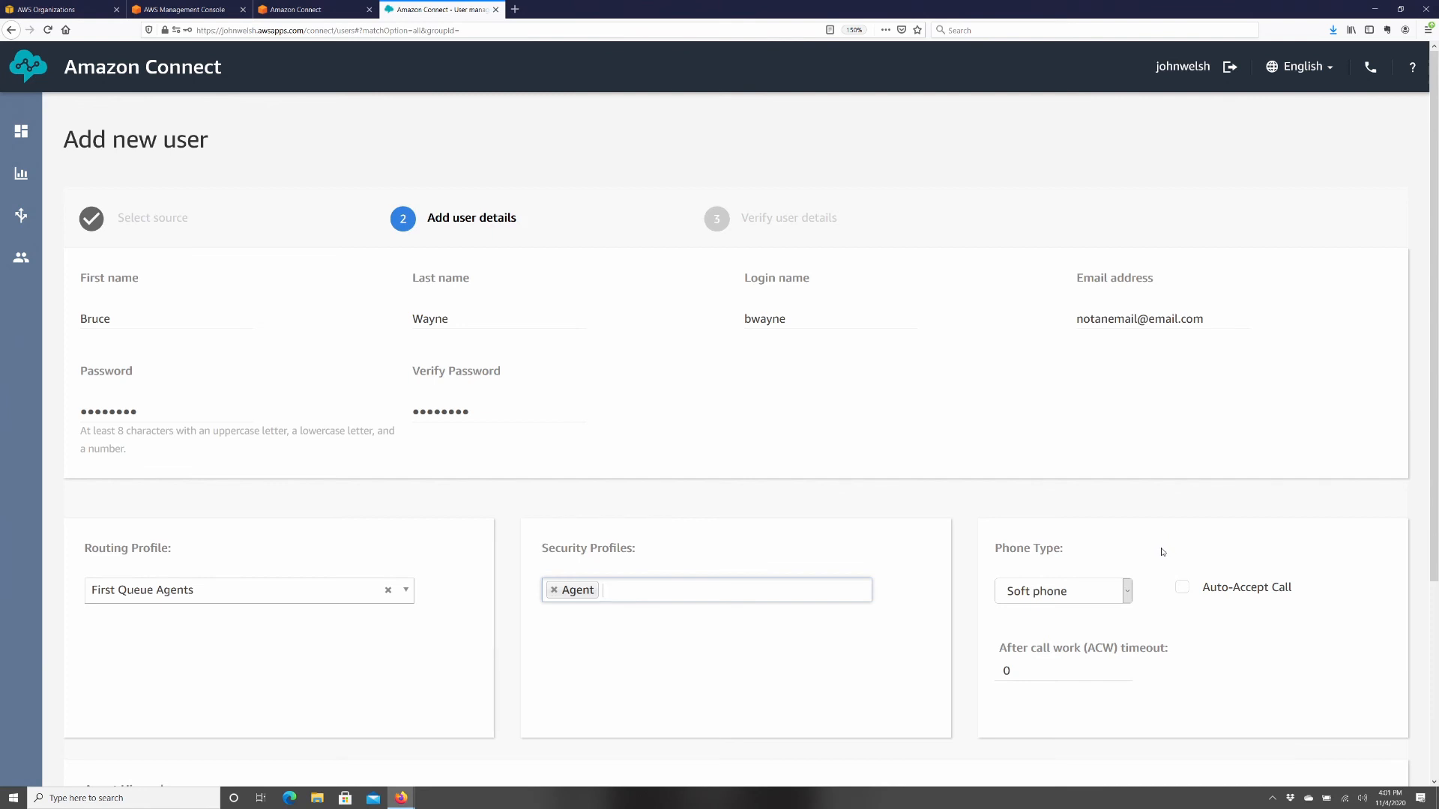
# - Set the user's phone type to Soft phone
pyautogui.scroll(-3, 1161, 552)
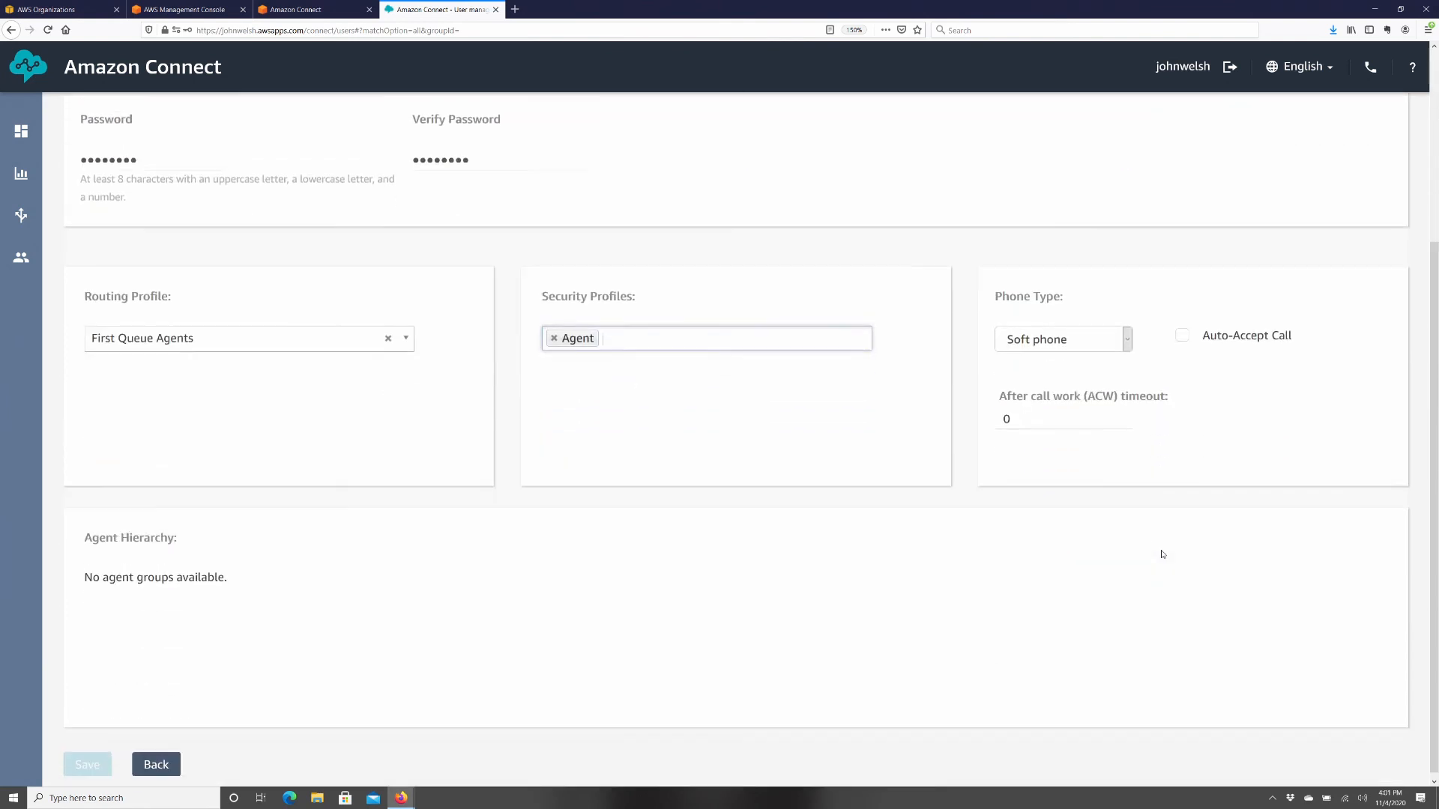
pyautogui.click(1019, 345)
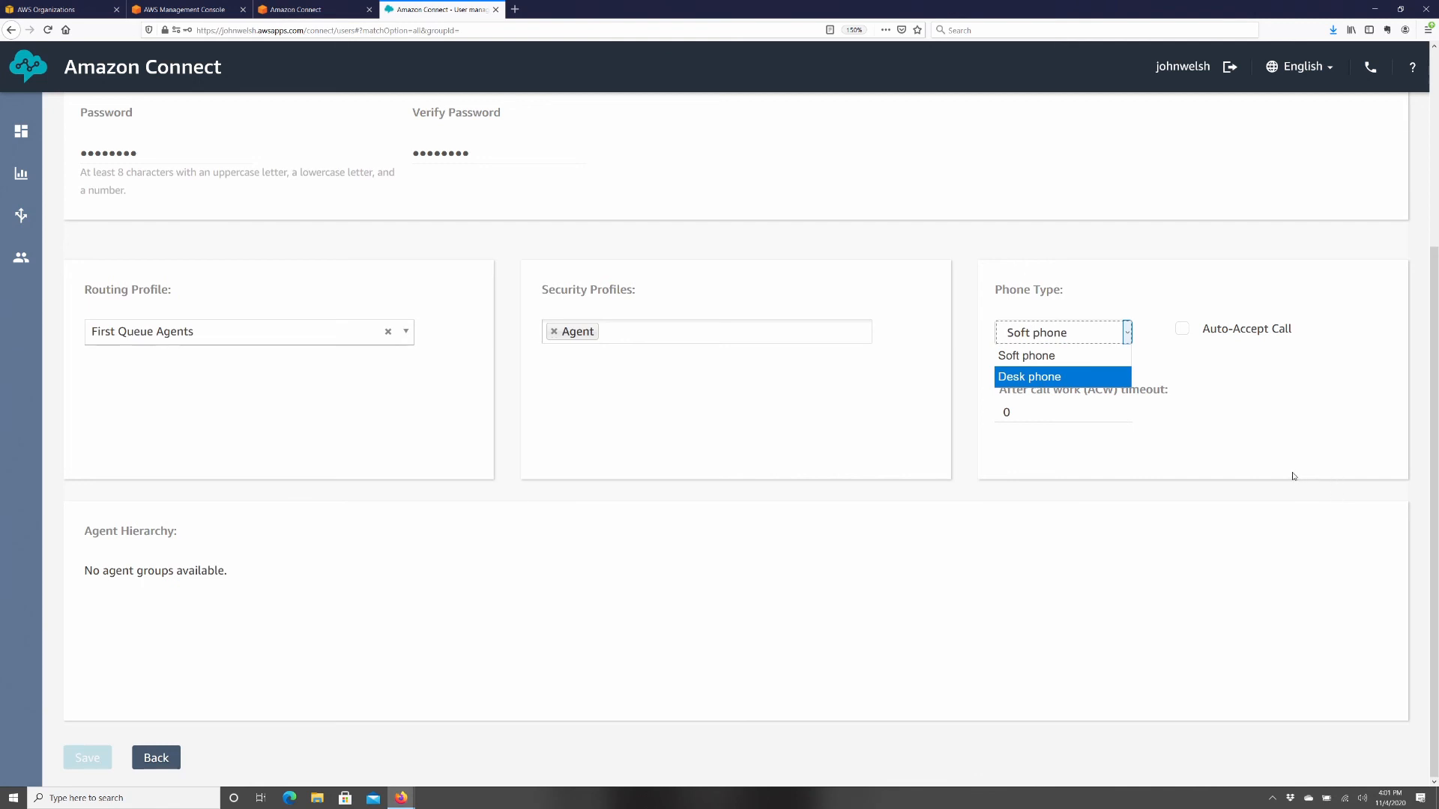
pyautogui.click(1053, 331)
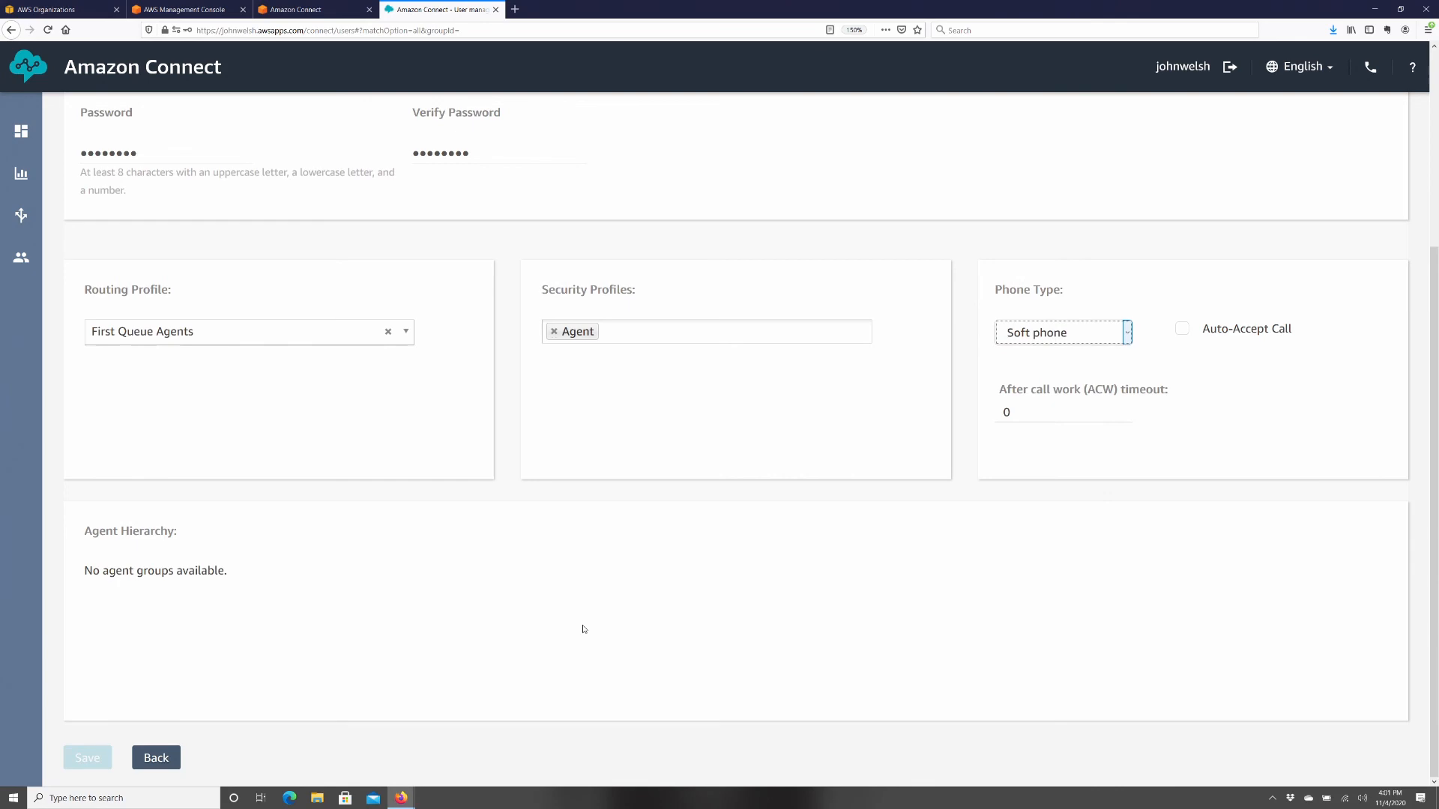
pyautogui.scroll(3, 554, 611)
pyautogui.scroll(-3, 546, 616)
pyautogui.scroll(1, 893, 452)
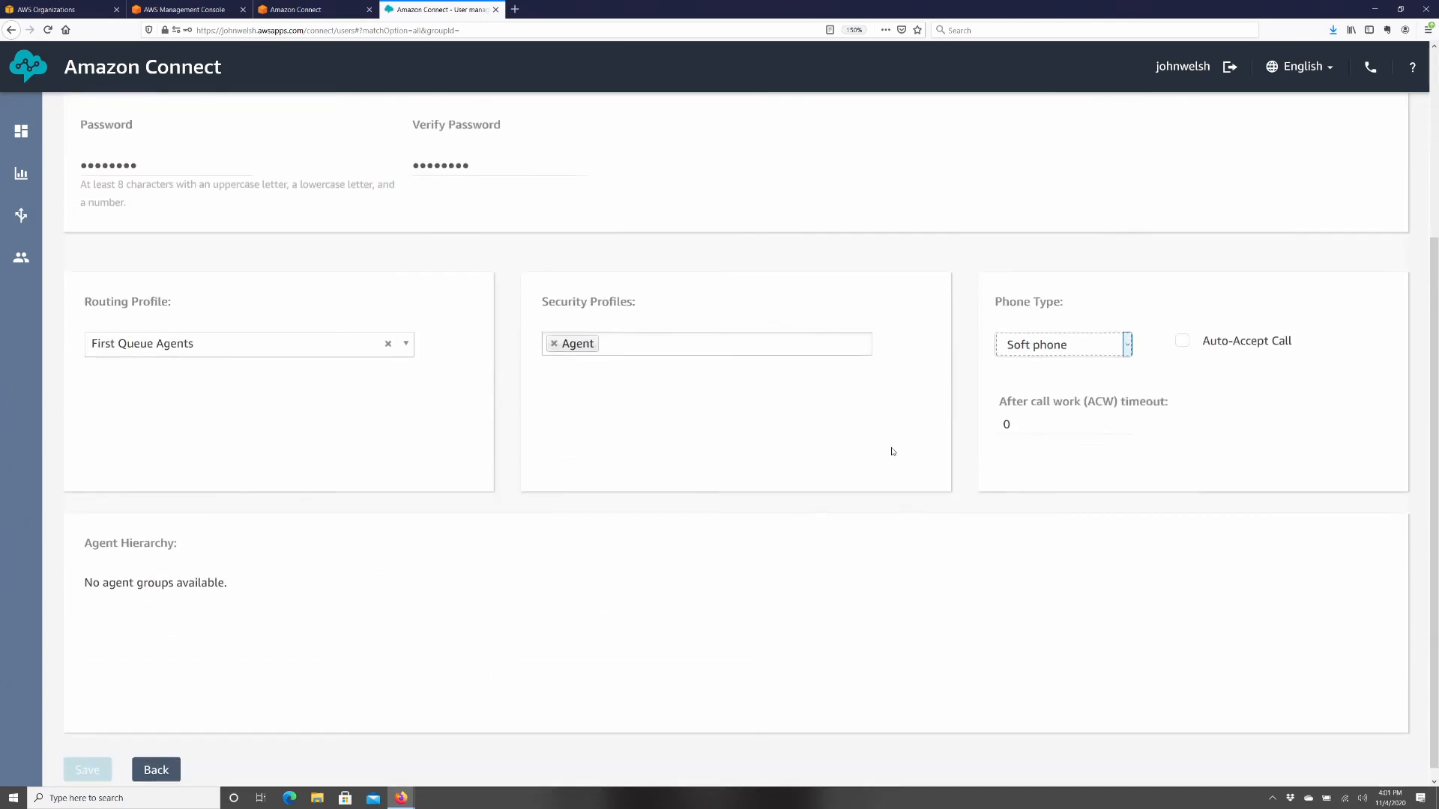
pyautogui.scroll(3, 892, 451)
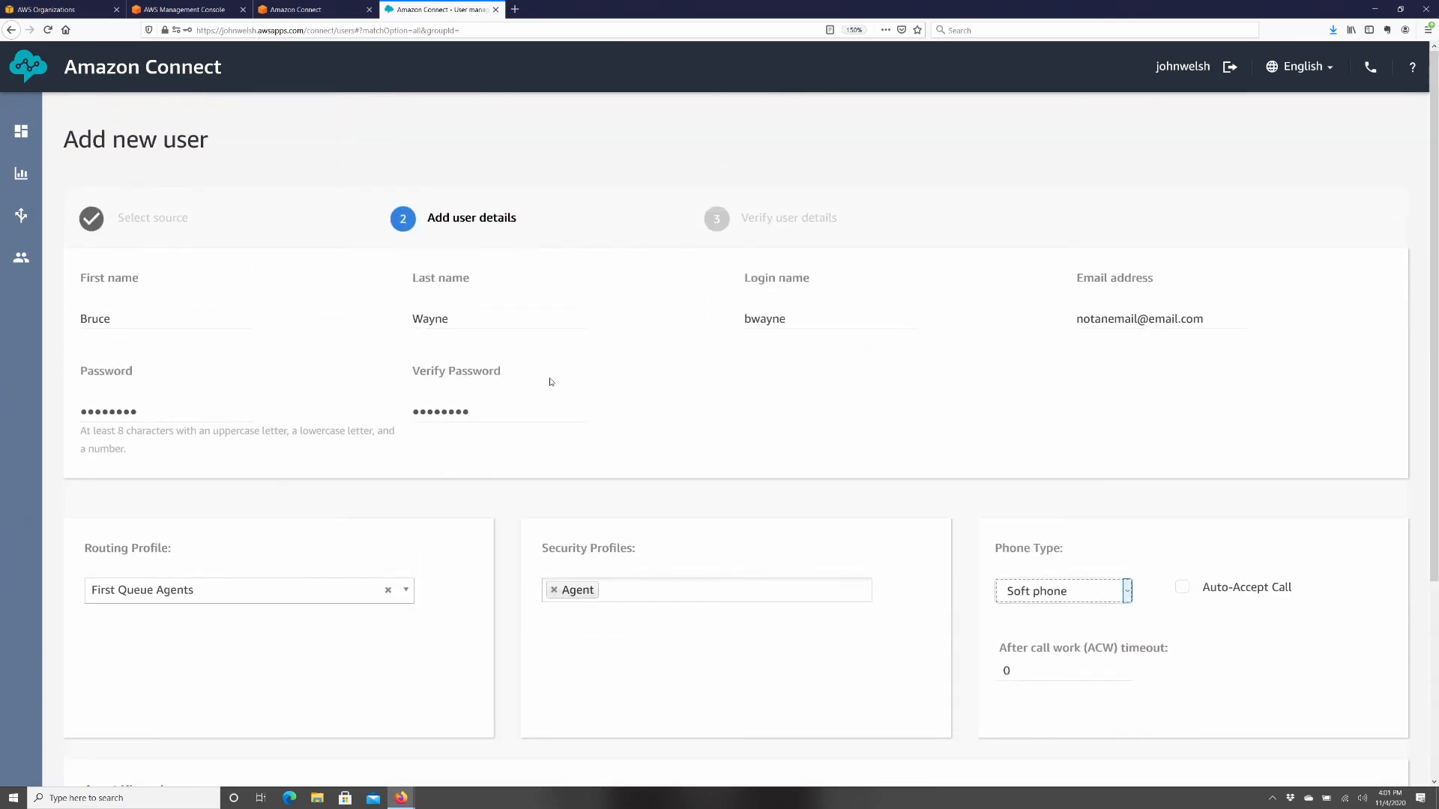
pyautogui.scroll(-3, 550, 382)
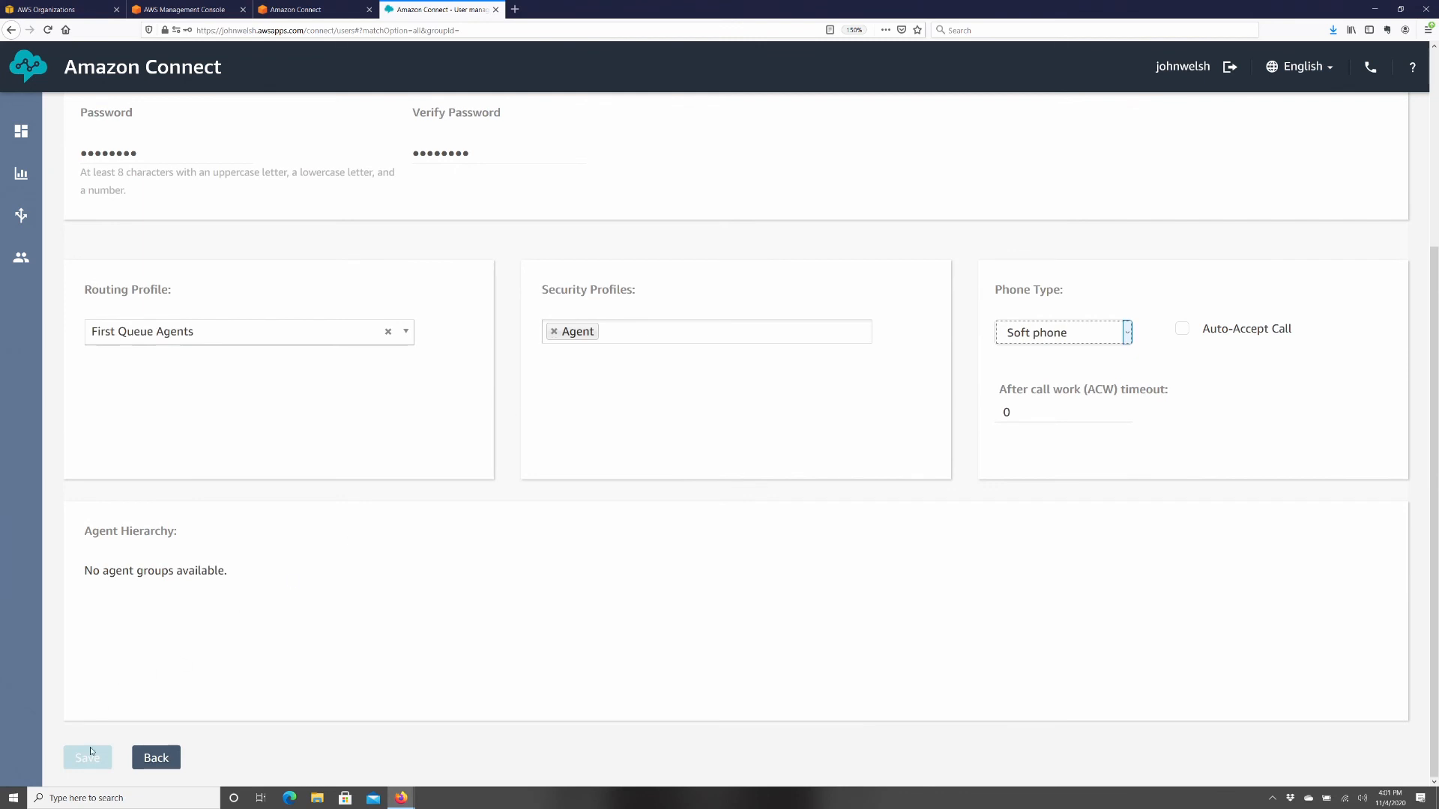
pyautogui.click(116, 728)
pyautogui.scroll(3, 356, 532)
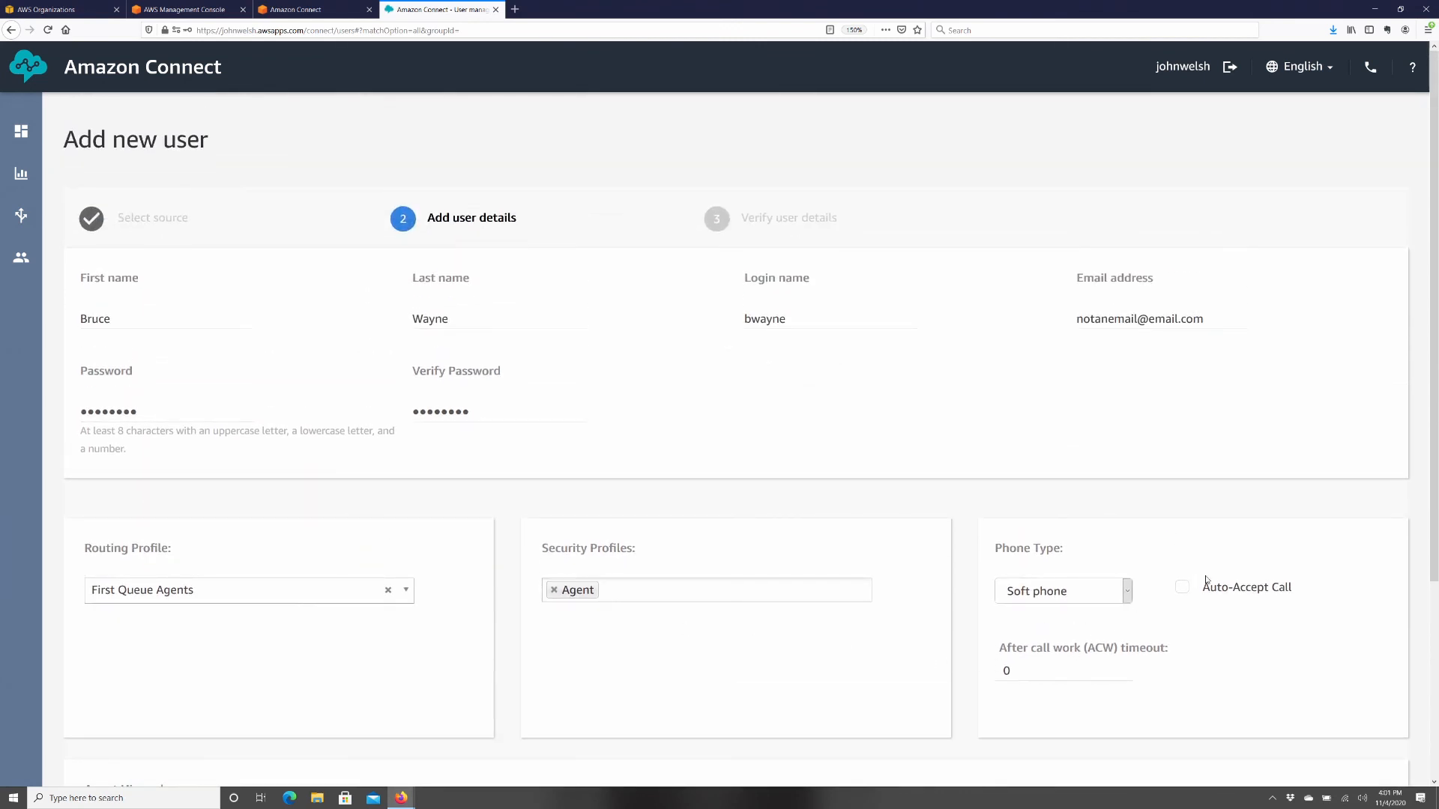
# - Replace the password with a matching twelve-character value in both fields and save
pyautogui.click(416, 418)
pyautogui.doubleClick(163, 416)
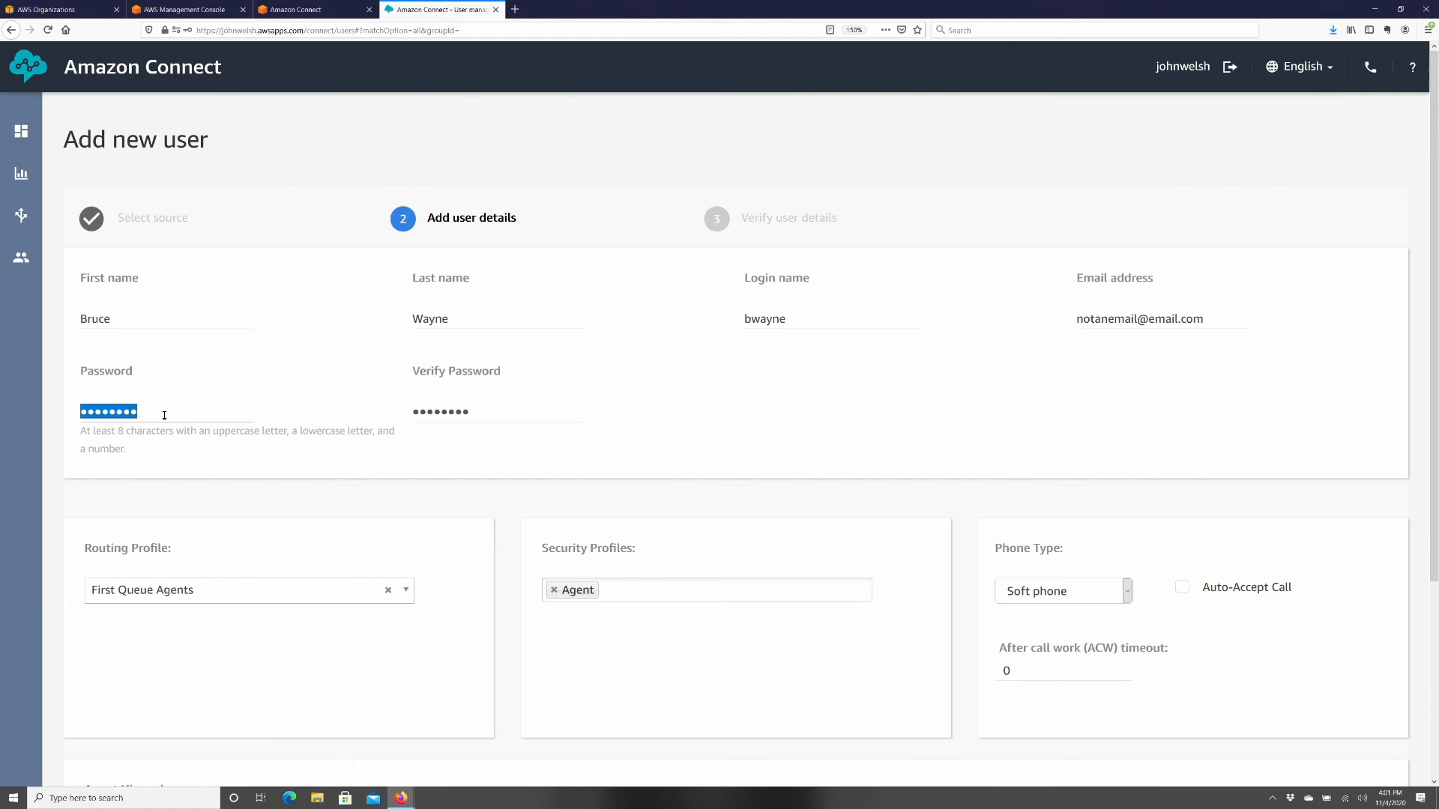
pyautogui.write('••••••••••••')
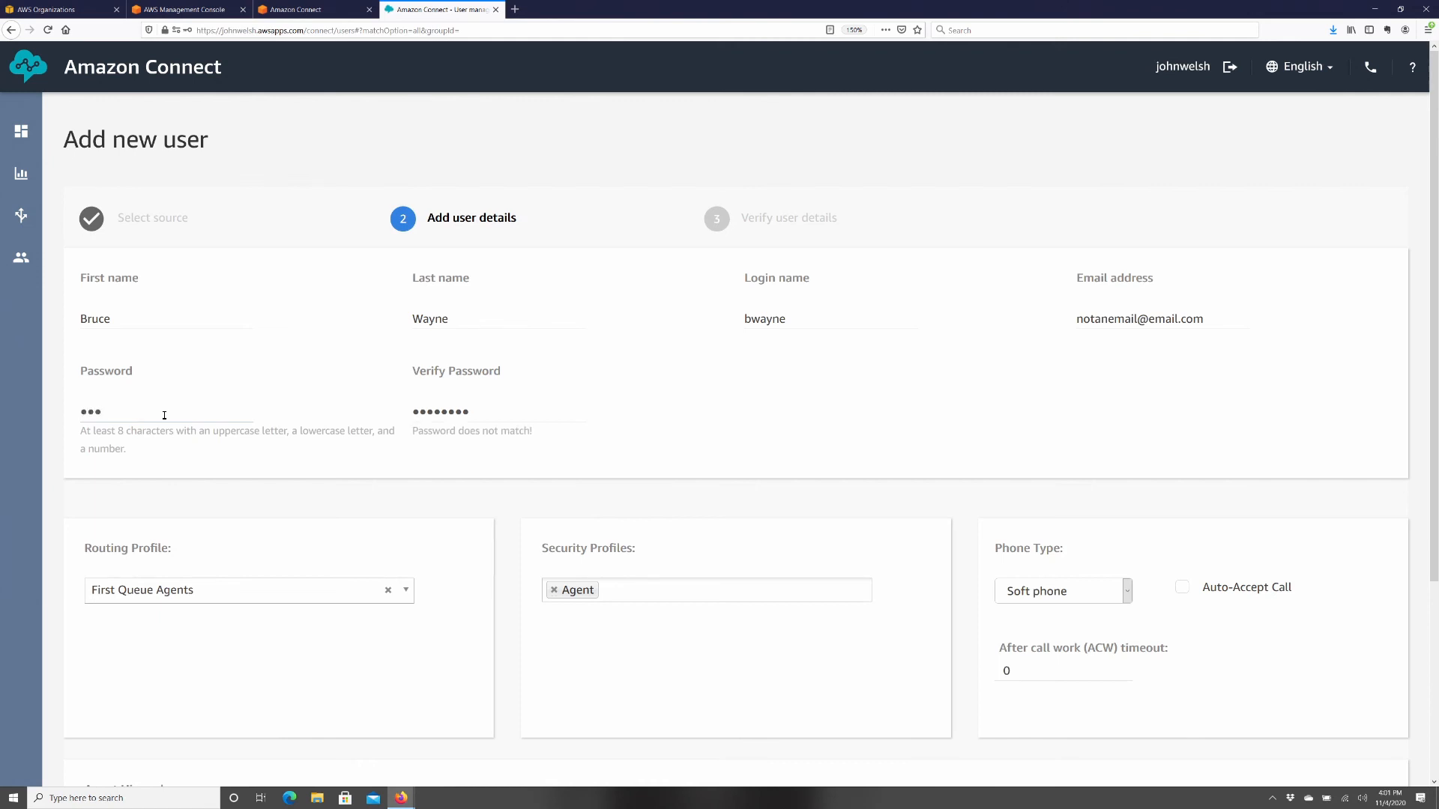
pyautogui.press('Tab')
pyautogui.write('••••••••••••')
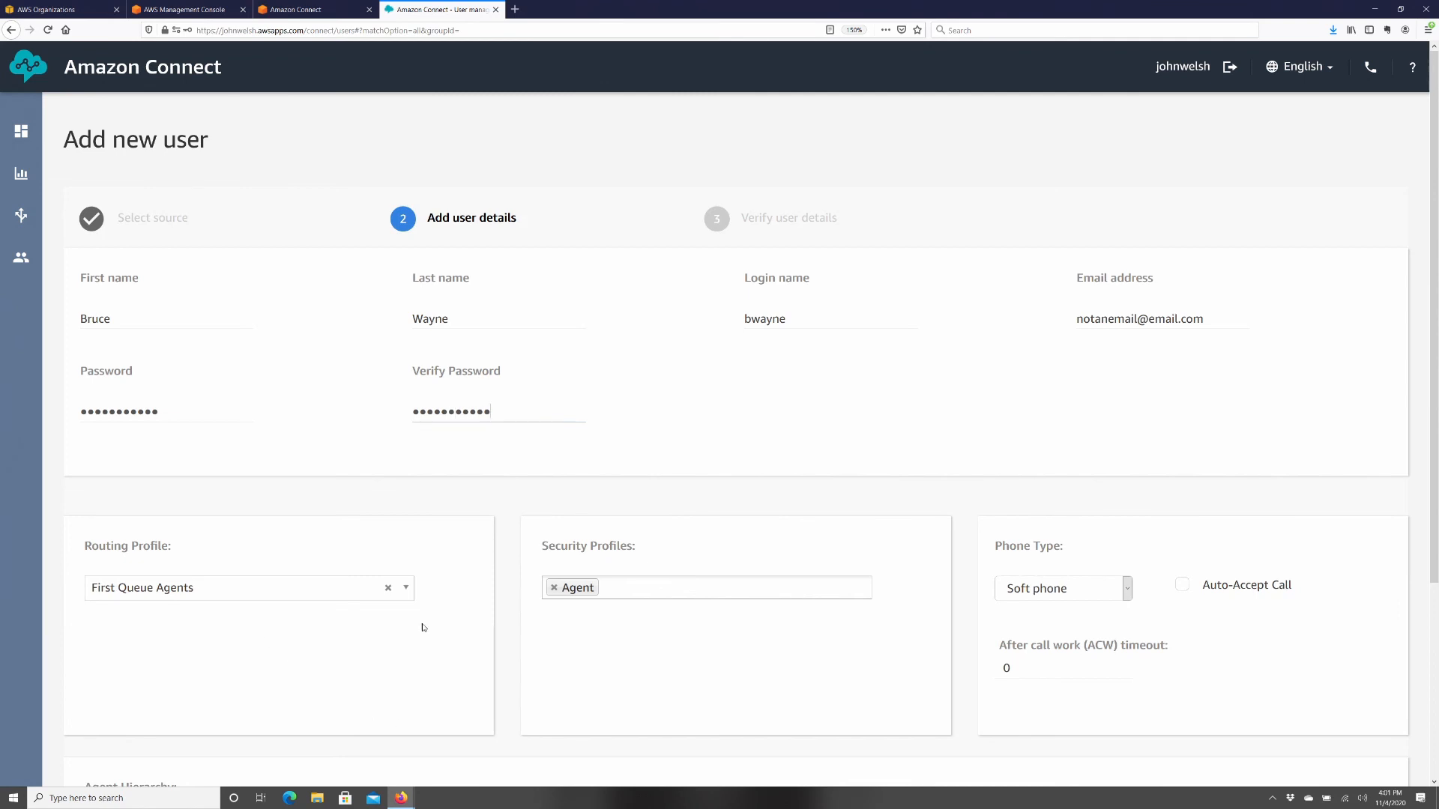
pyautogui.scroll(-3, 420, 626)
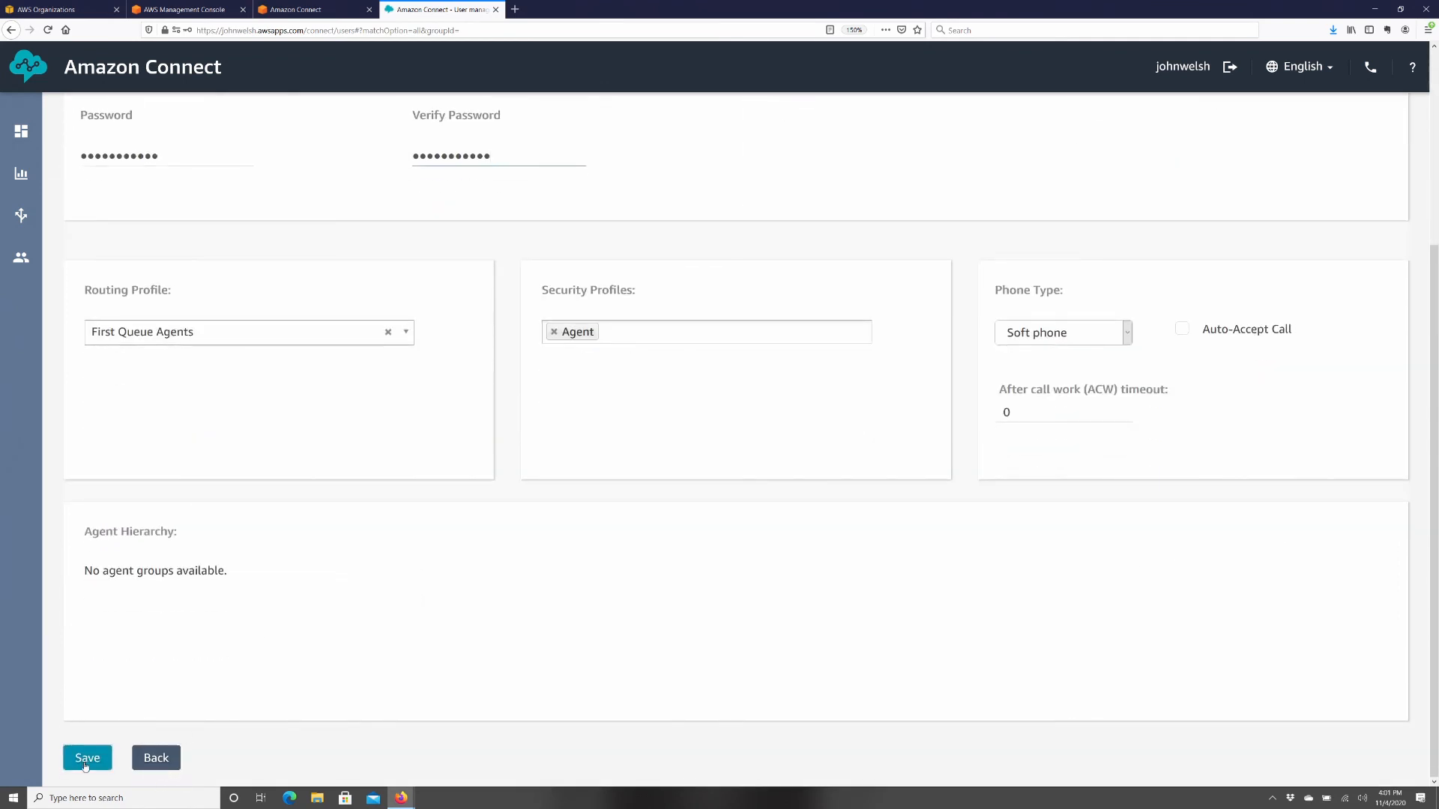
pyautogui.click(84, 761)
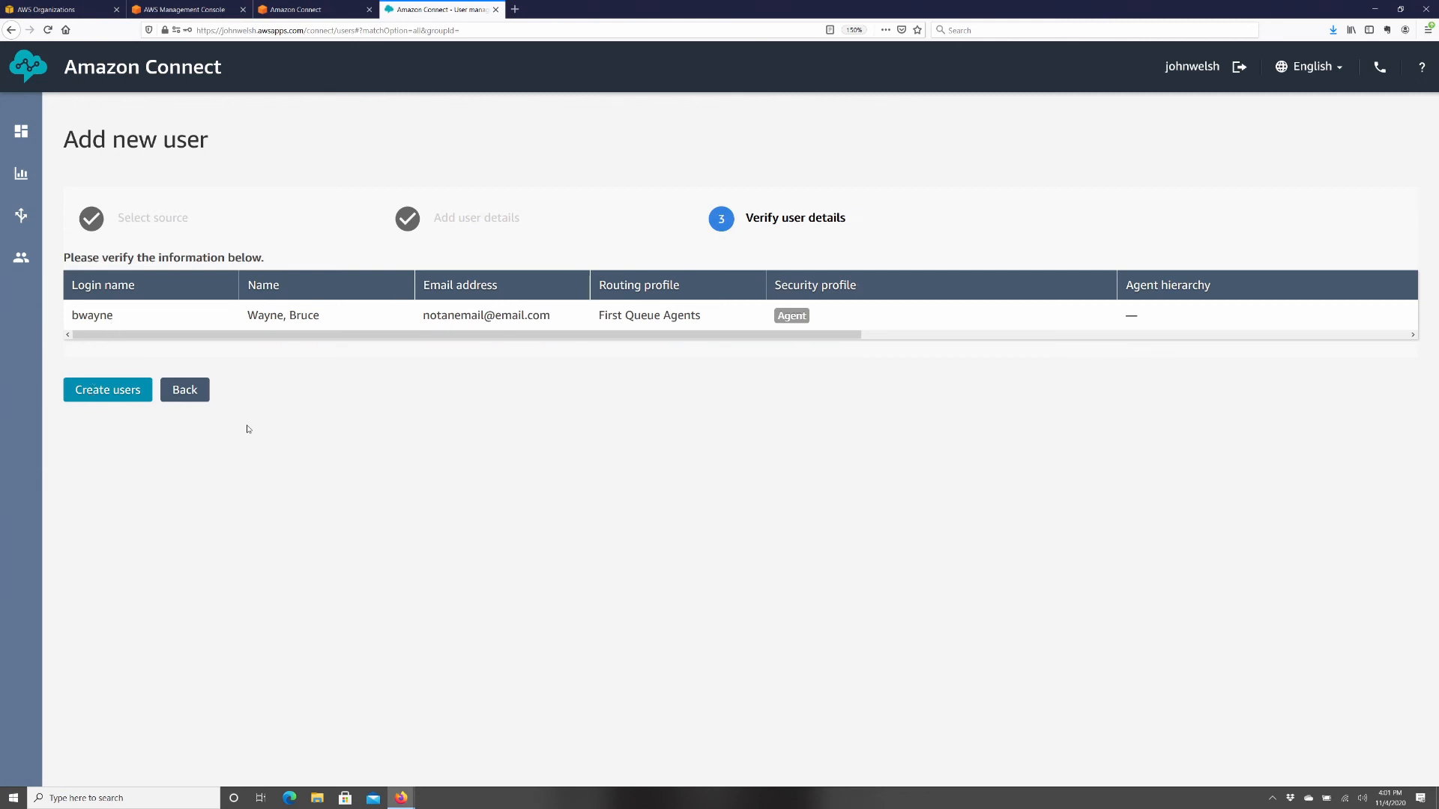
# - Create the agent user and go back to the User management list
pyautogui.click(114, 396)
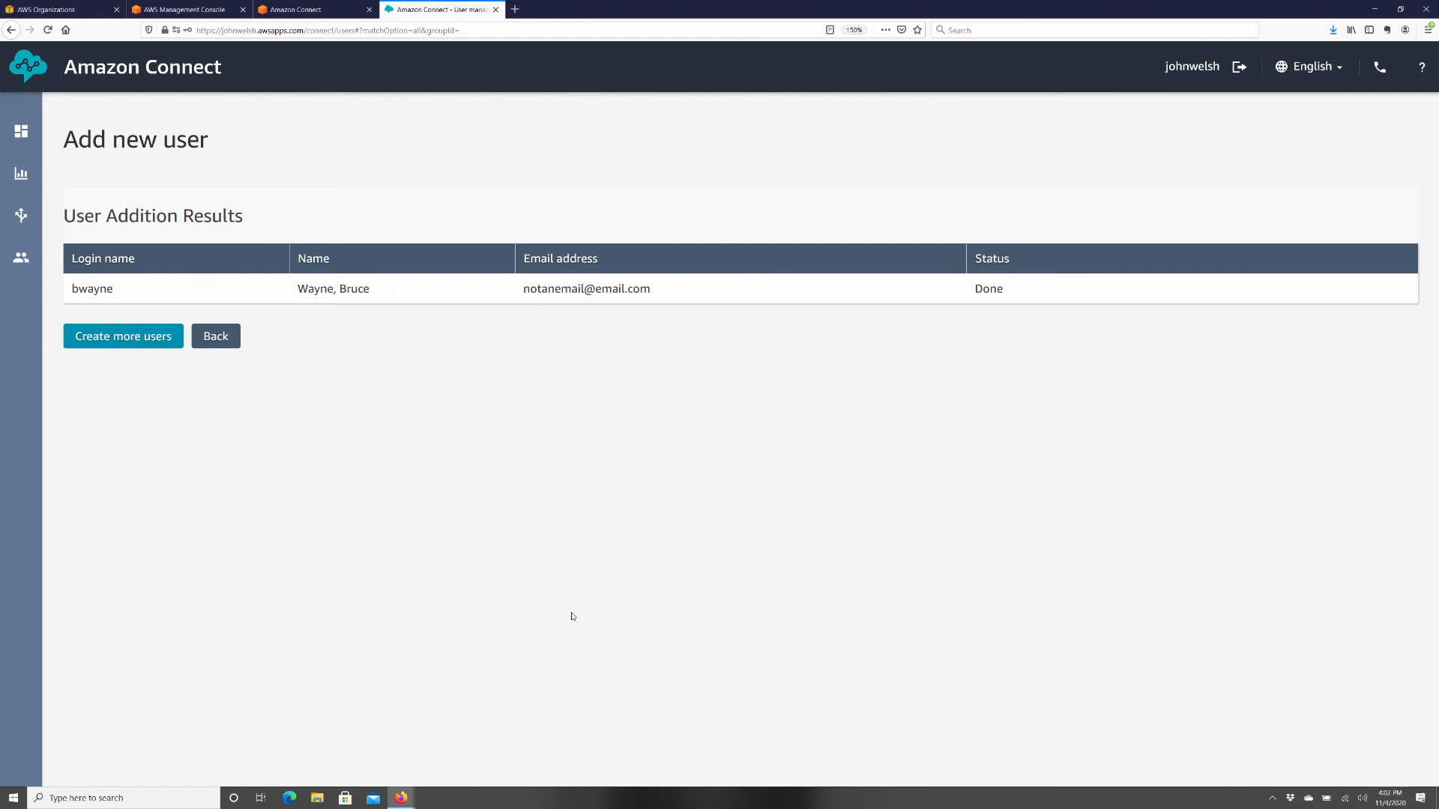
pyautogui.click(223, 340)
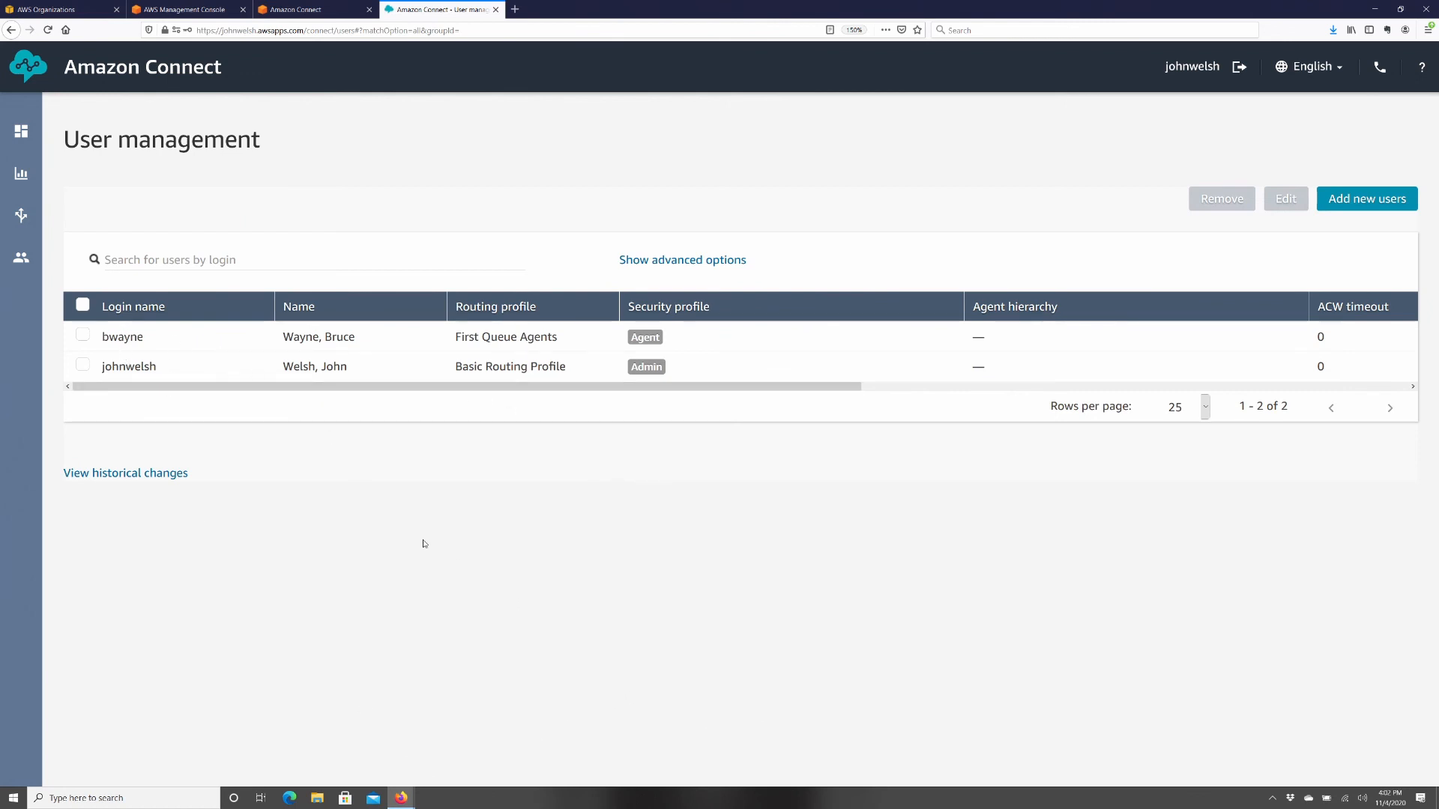
pyautogui.moveTo(23, 270)
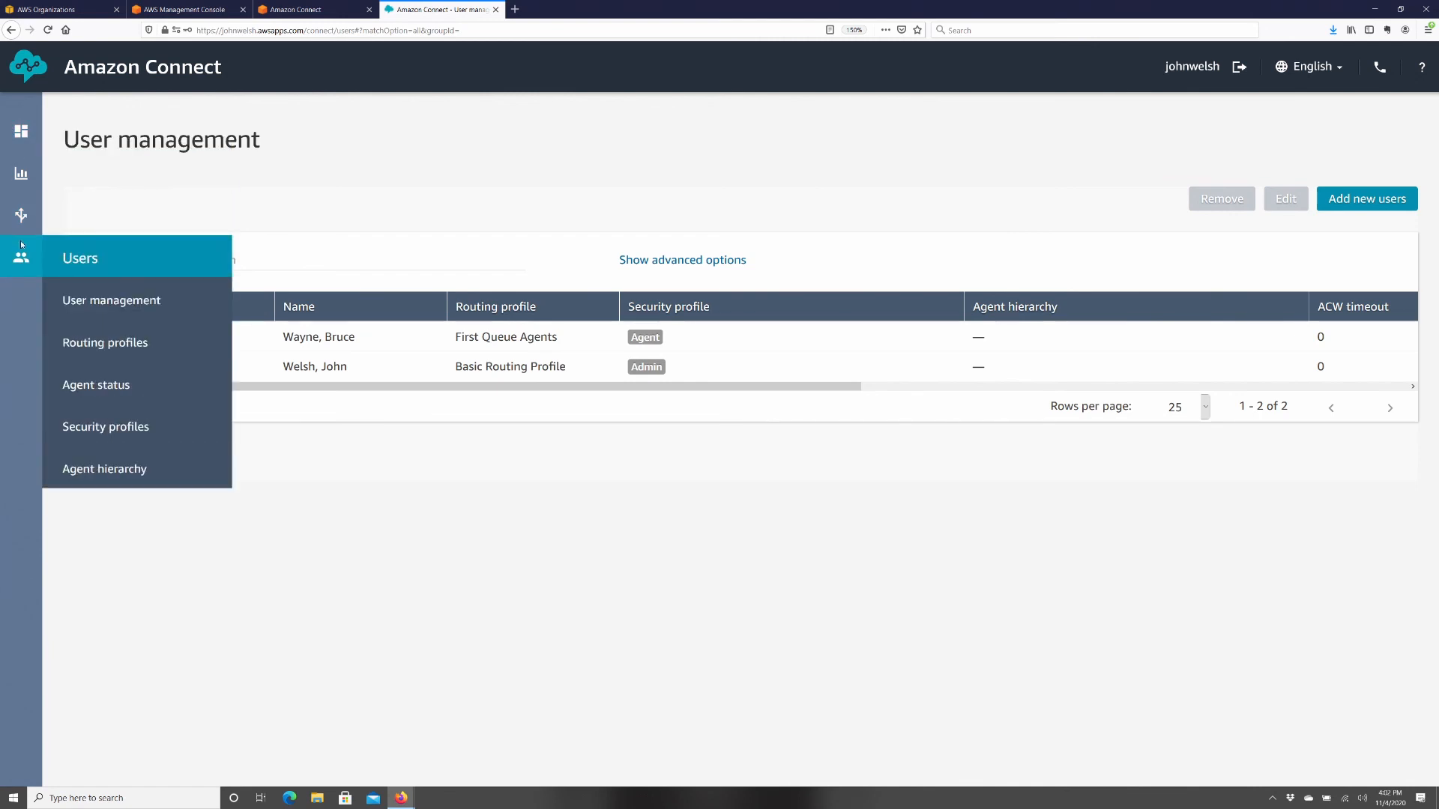
# - Open Agent status management and check the statuses offered in the contact control panel
pyautogui.click(144, 383)
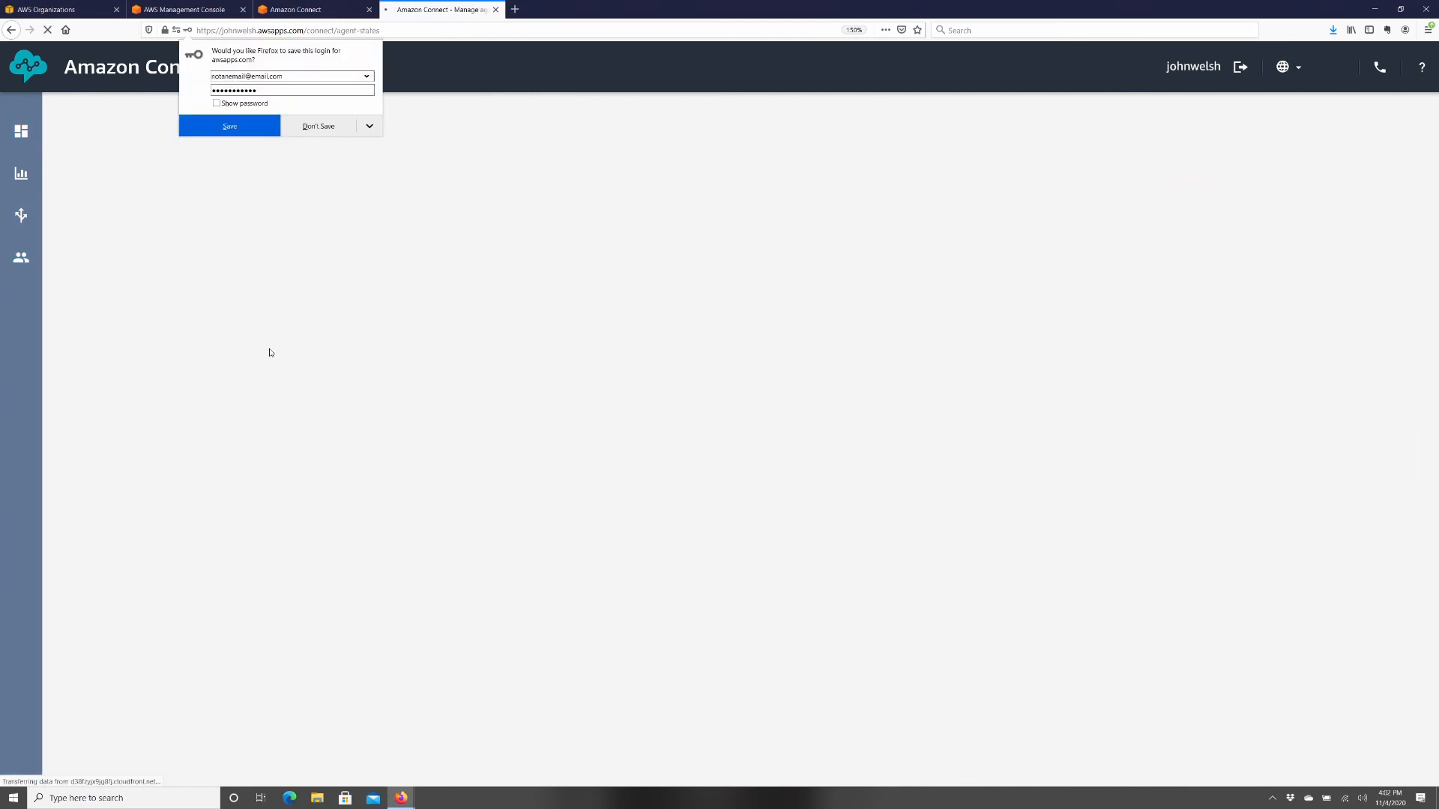
pyautogui.click(322, 129)
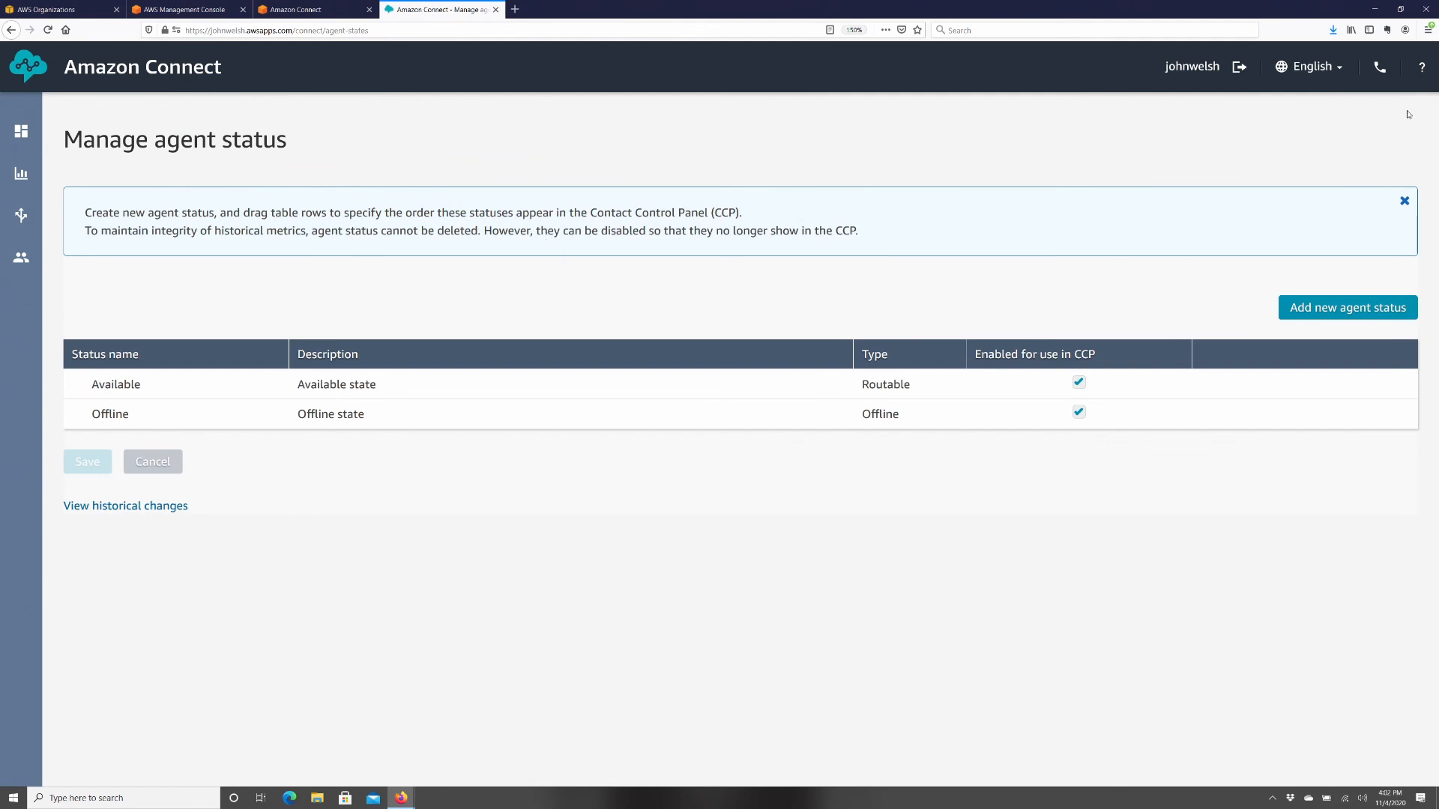
pyautogui.click(1381, 71)
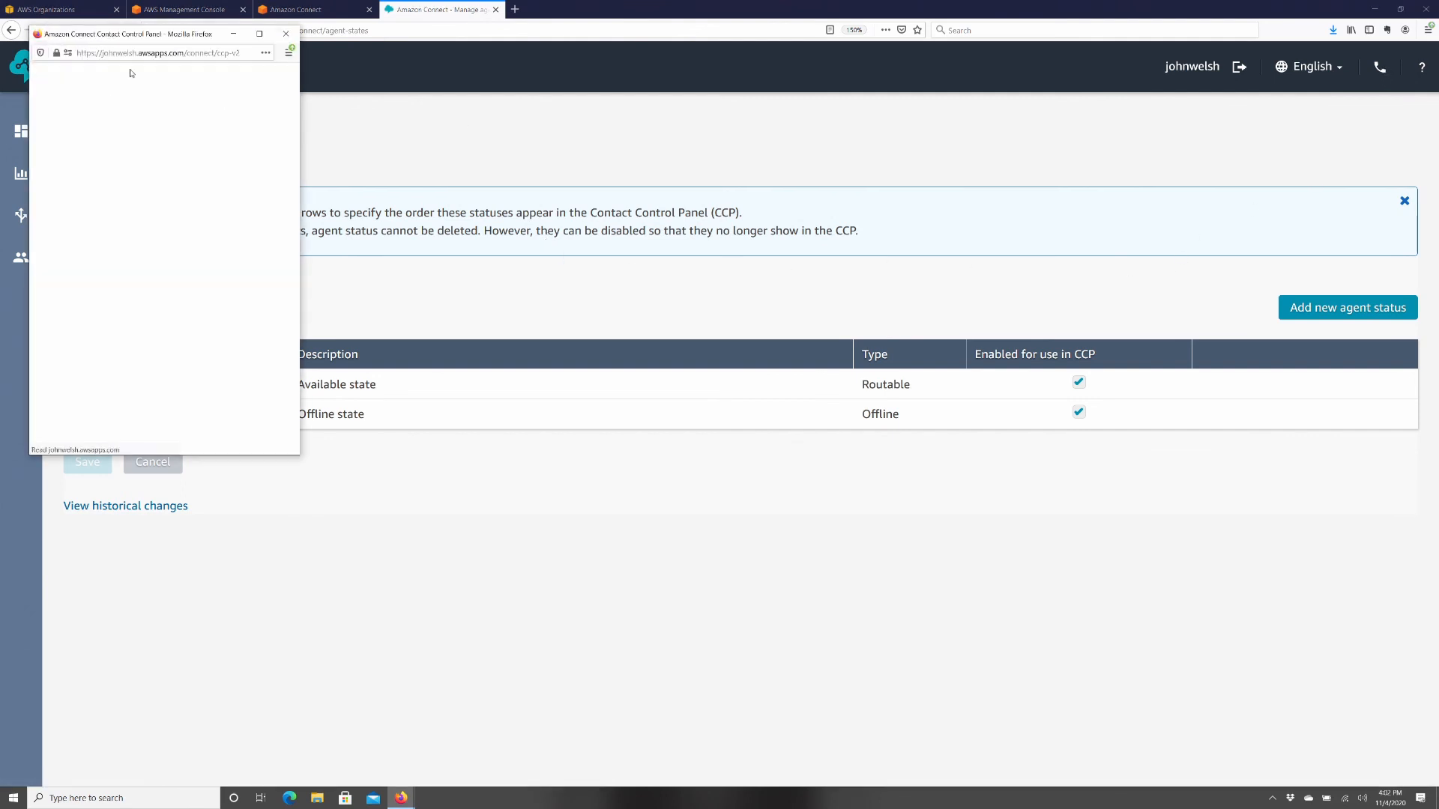
pyautogui.moveTo(131, 36); pyautogui.dragTo(1033, 150)
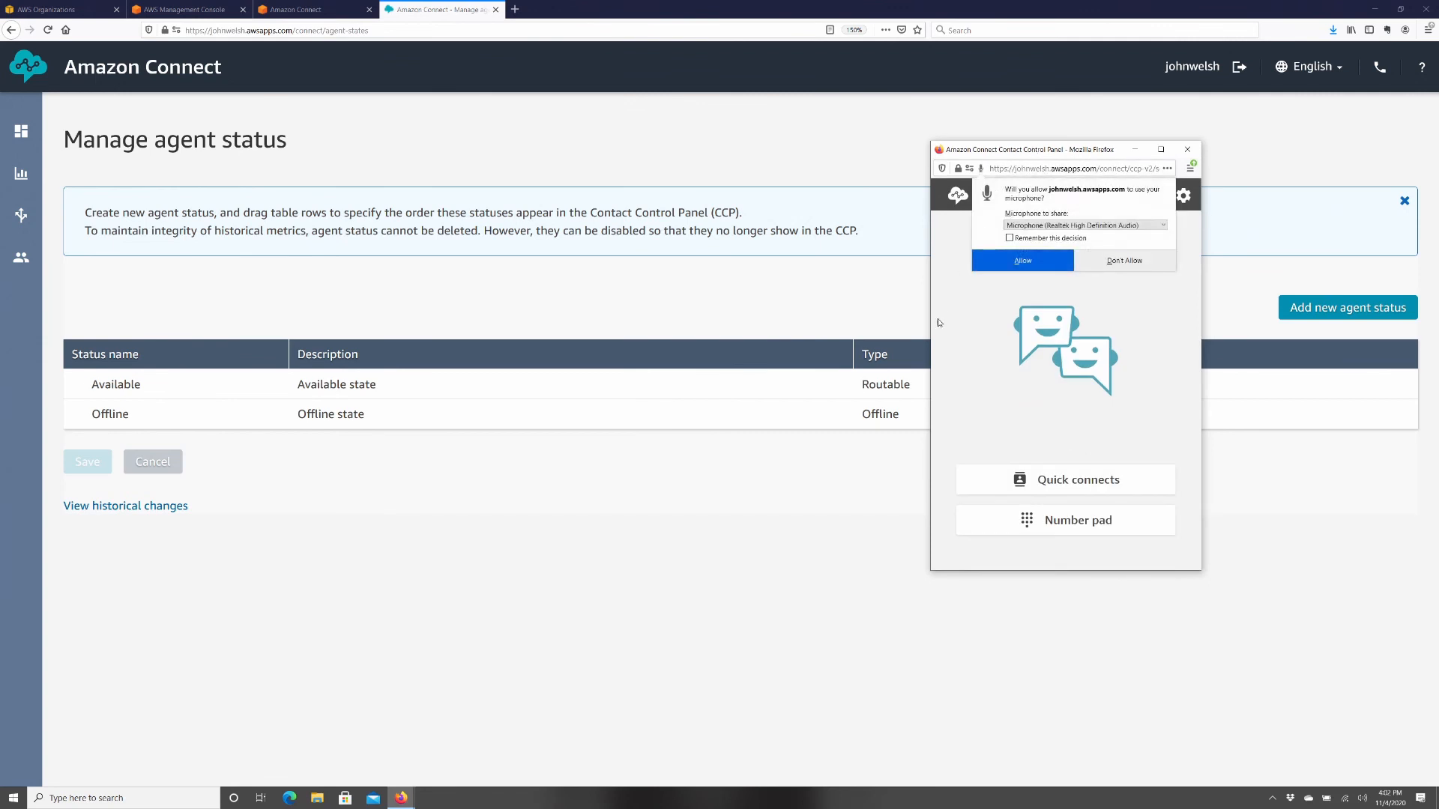
pyautogui.click(1049, 259)
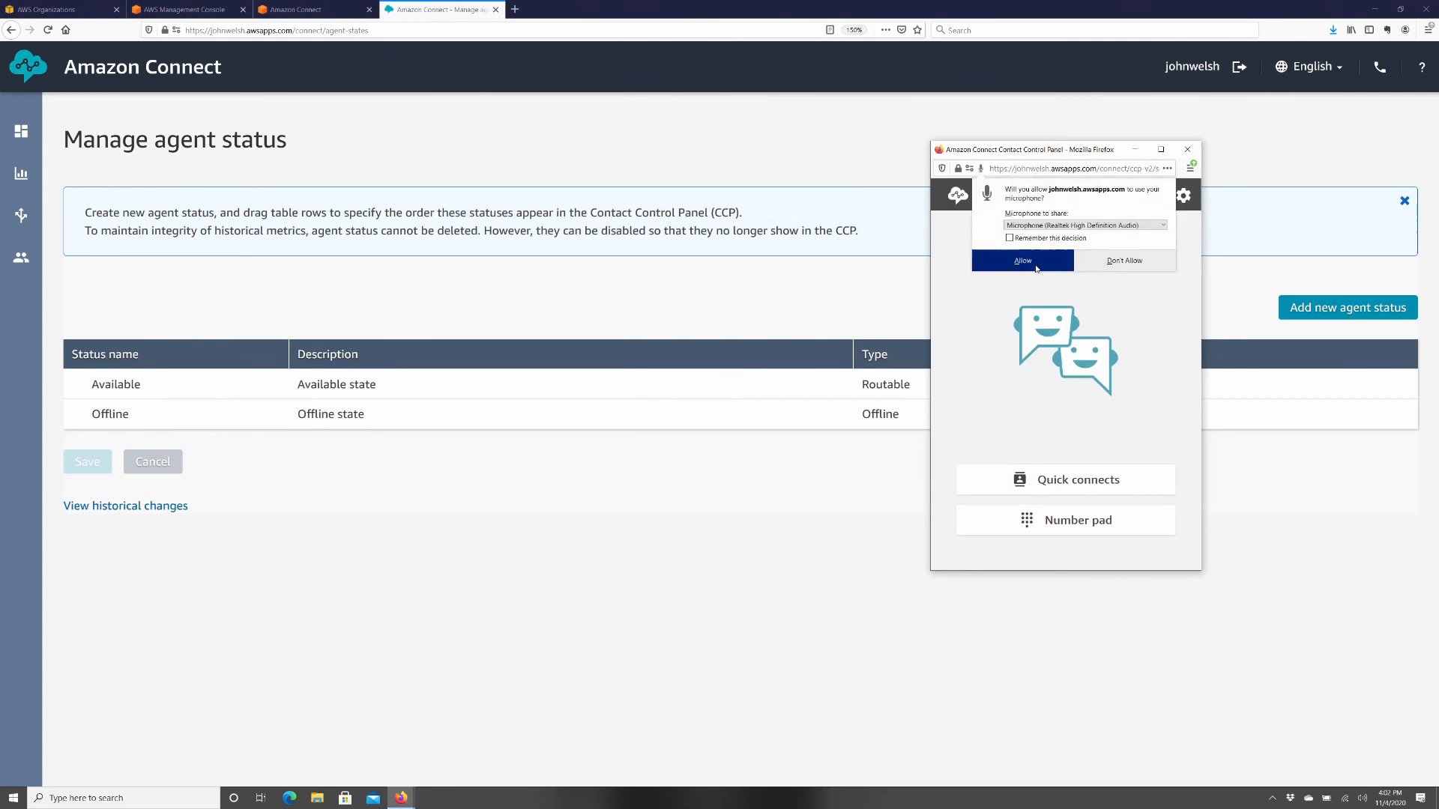
pyautogui.click(986, 205)
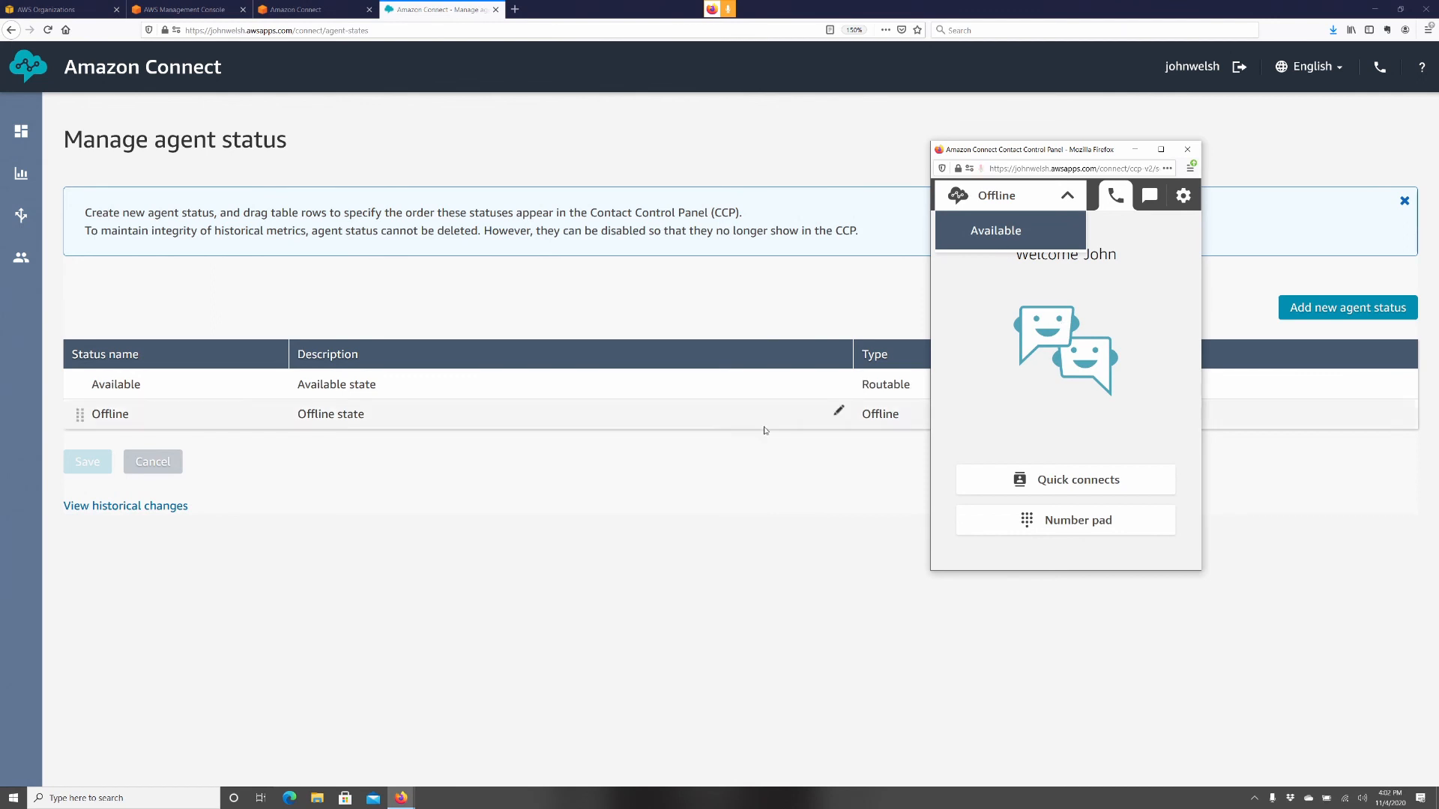
pyautogui.click(777, 572)
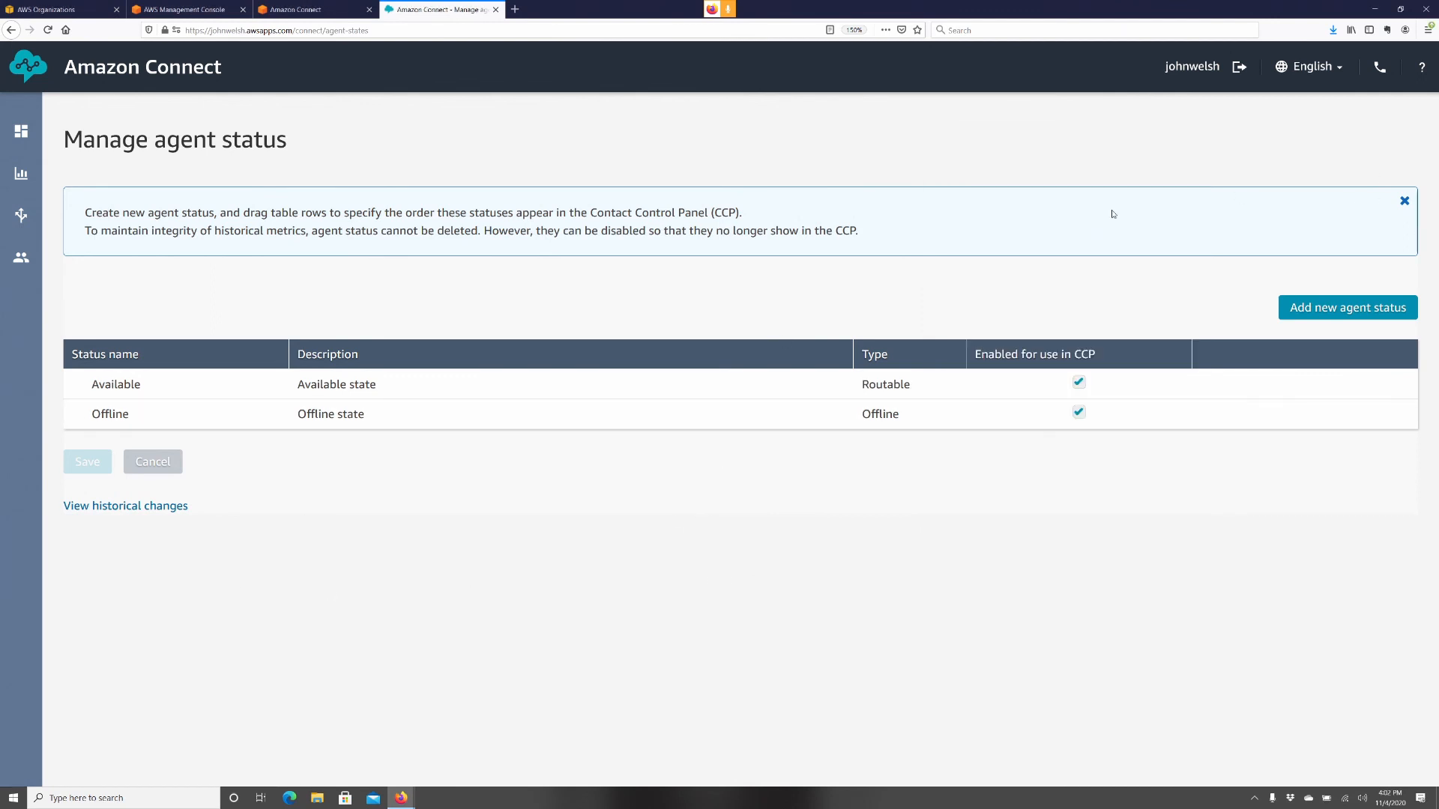
# - Add and save a custom agent status 'Break' with description 'On a break'
pyautogui.click(1348, 307)
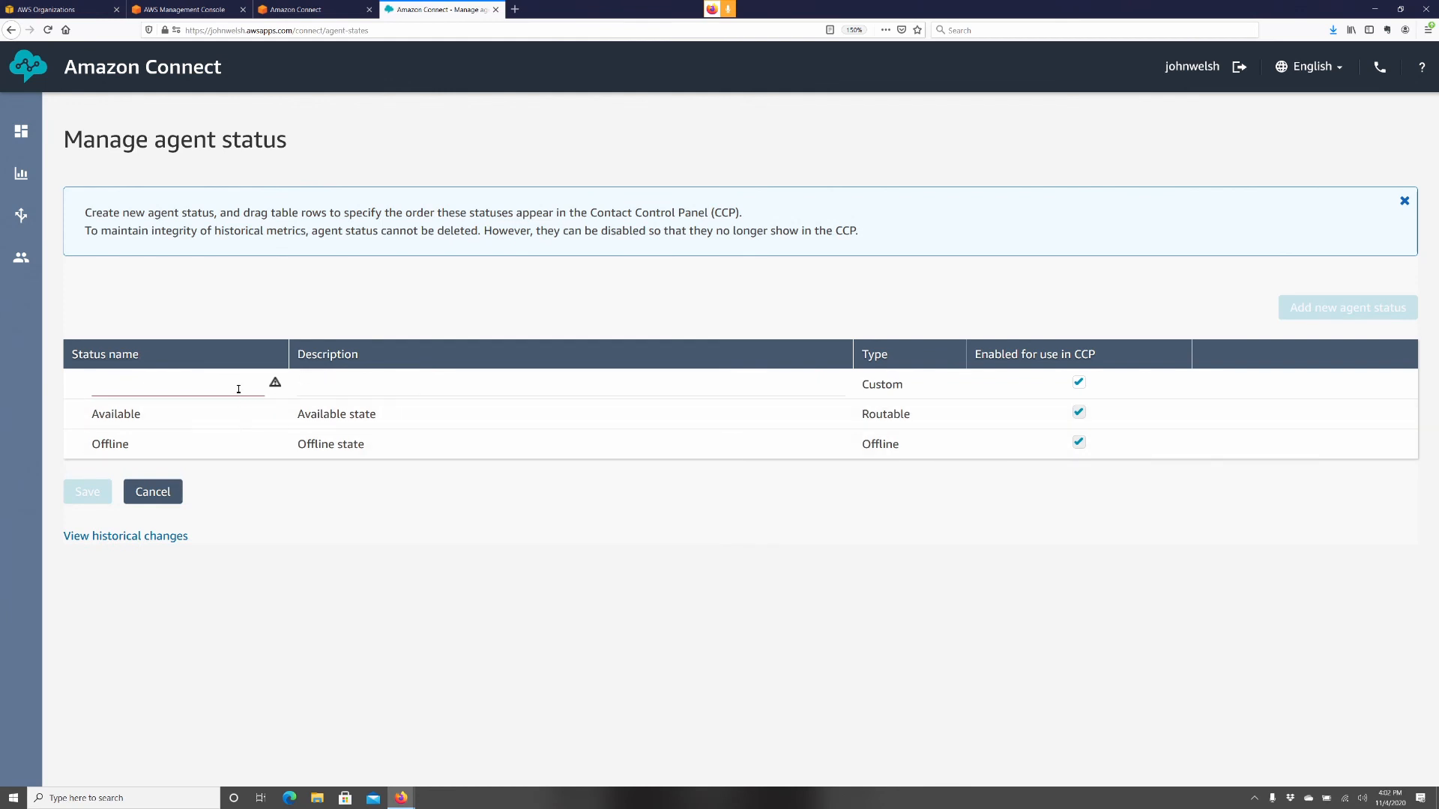
pyautogui.write('Break')
pyautogui.press('Tab')
pyautogui.write('na')
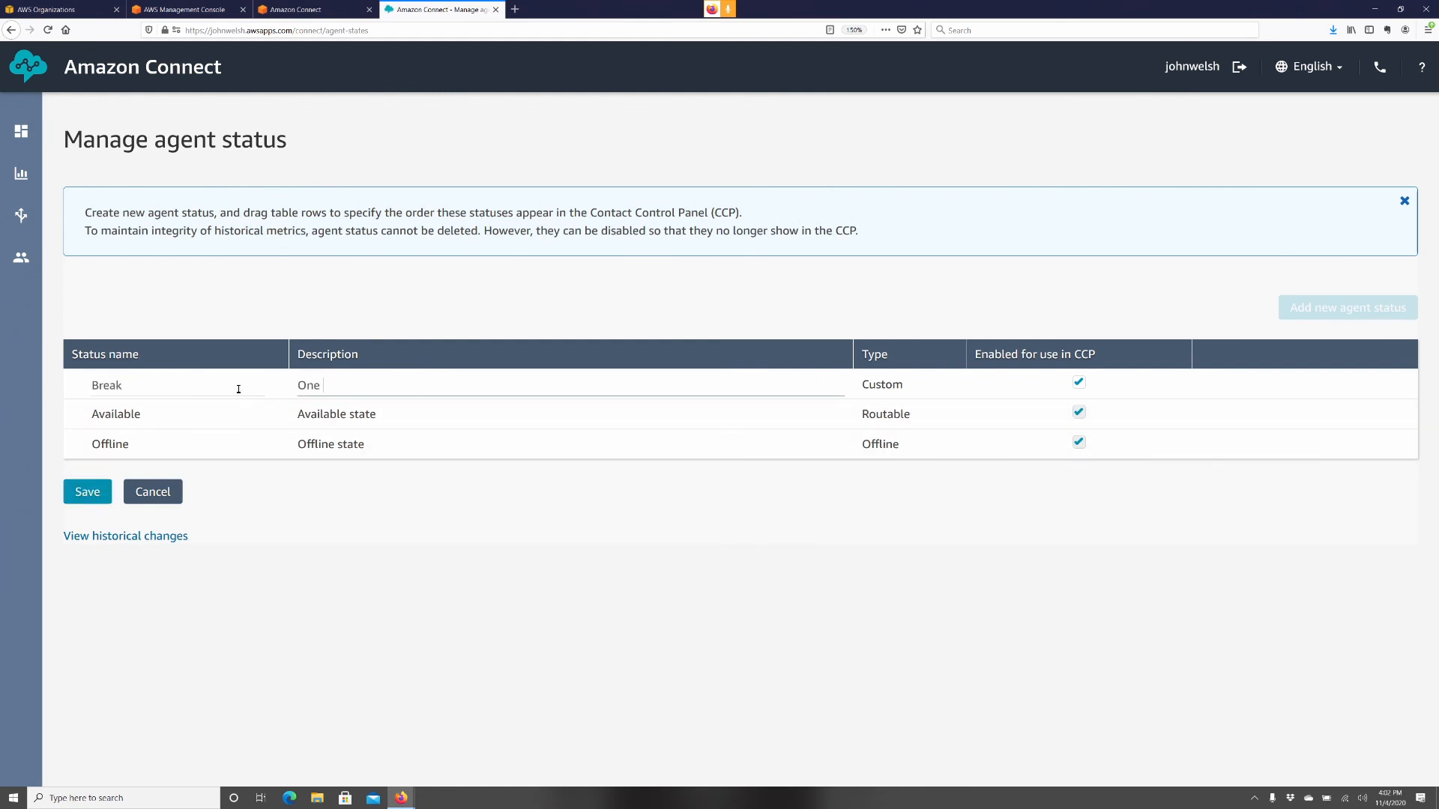
pyautogui.press('BackSpace')
pyautogui.write('a break')
pyautogui.click(84, 493)
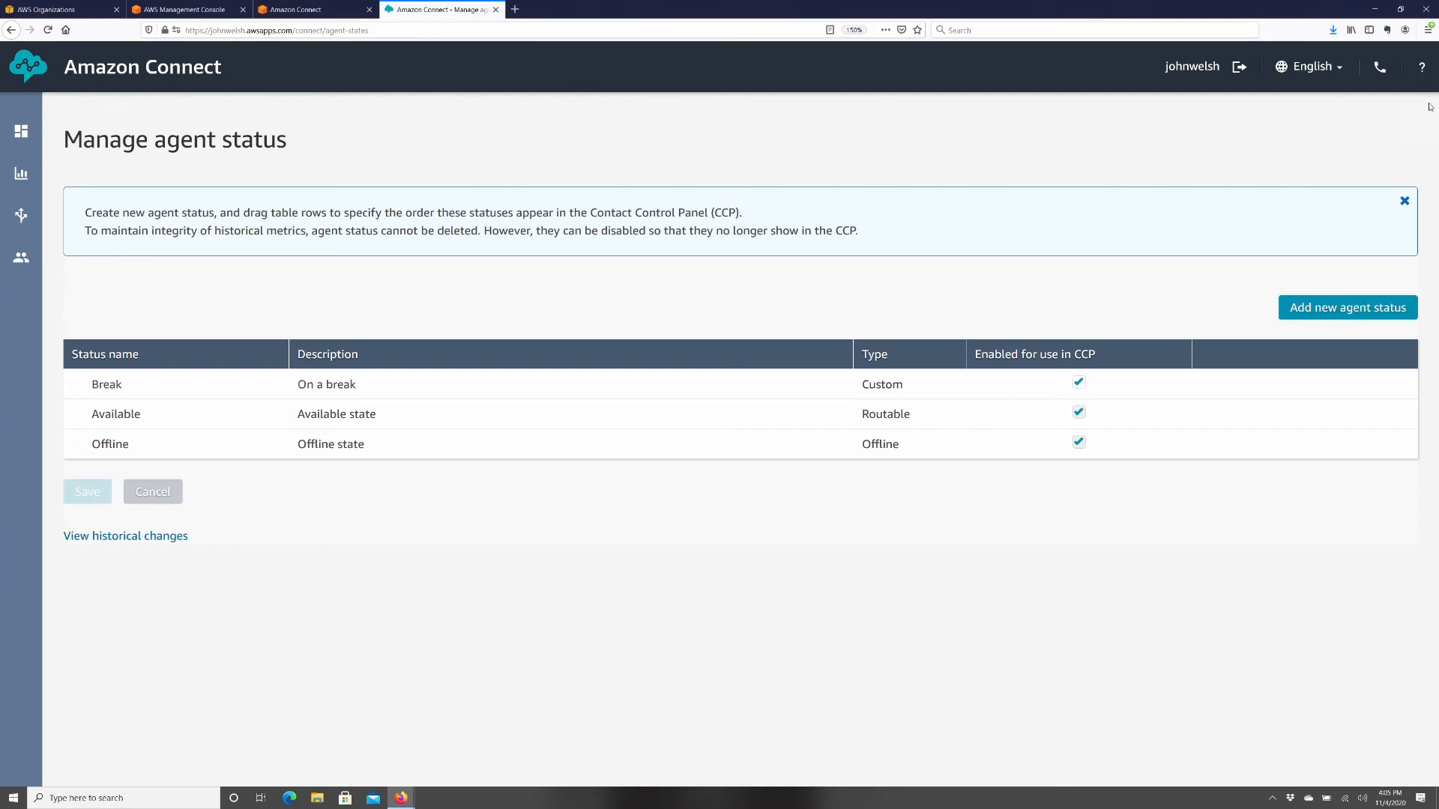
# - Check in the contact control panel's status list that Break is now offered
pyautogui.click(1379, 67)
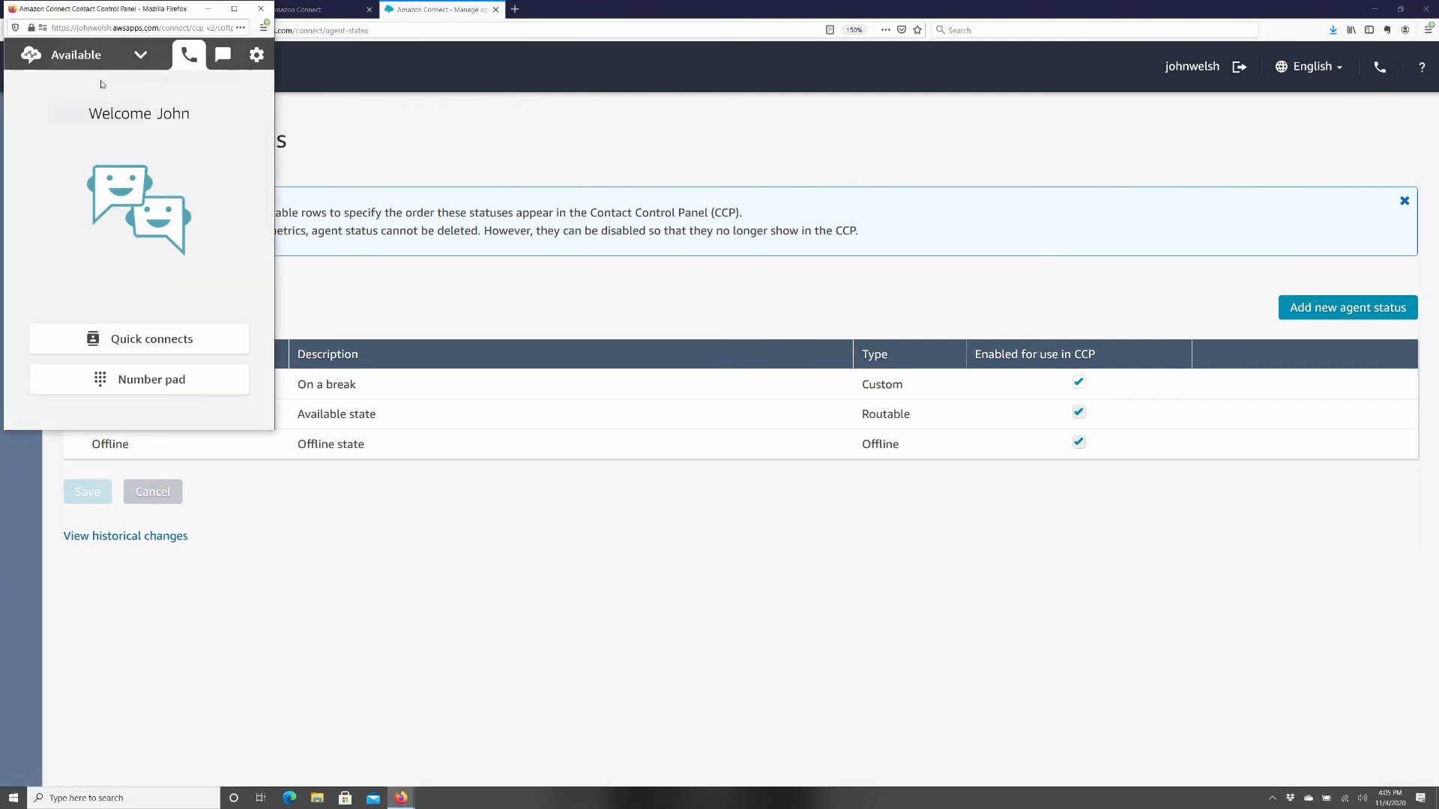
pyautogui.click(83, 120)
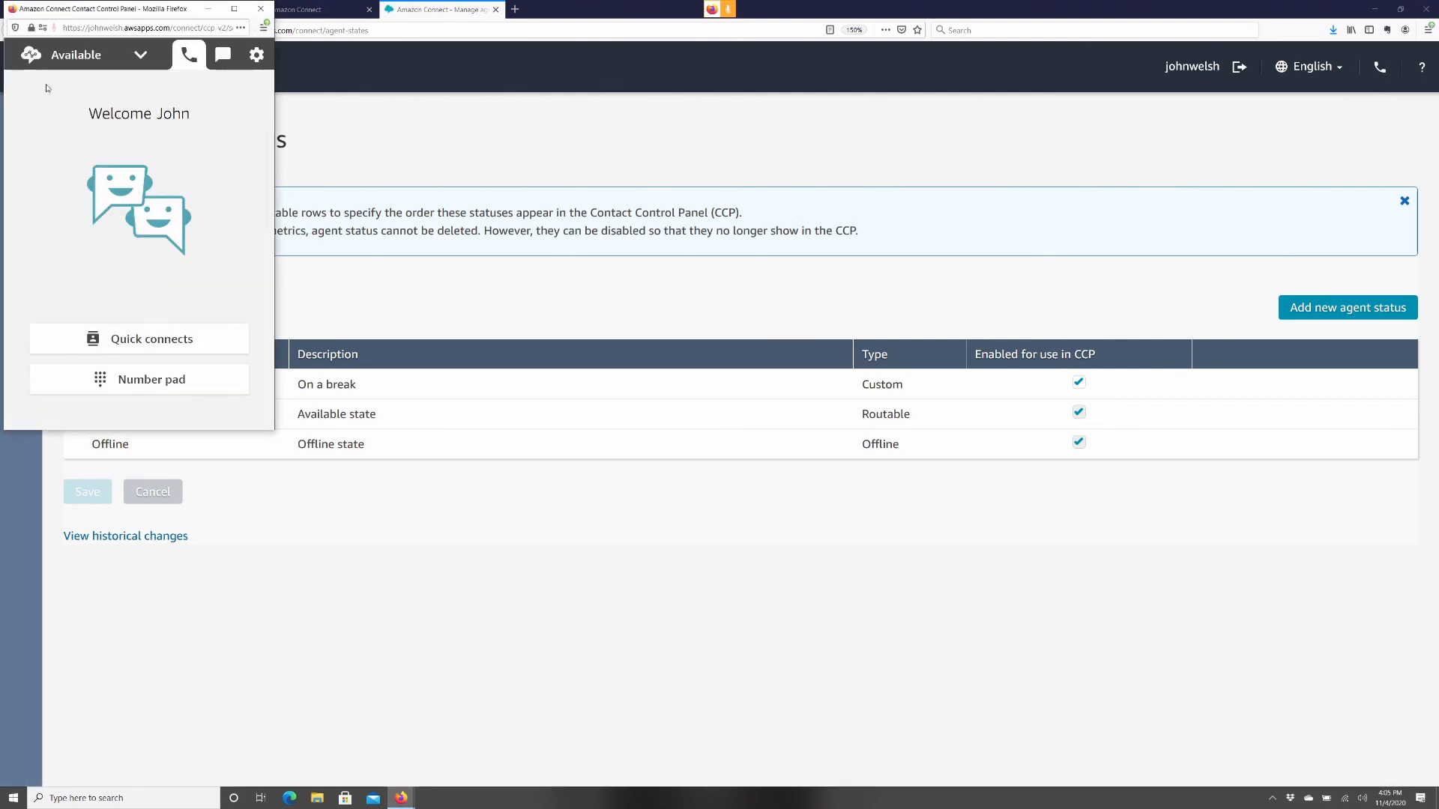
pyautogui.click(79, 59)
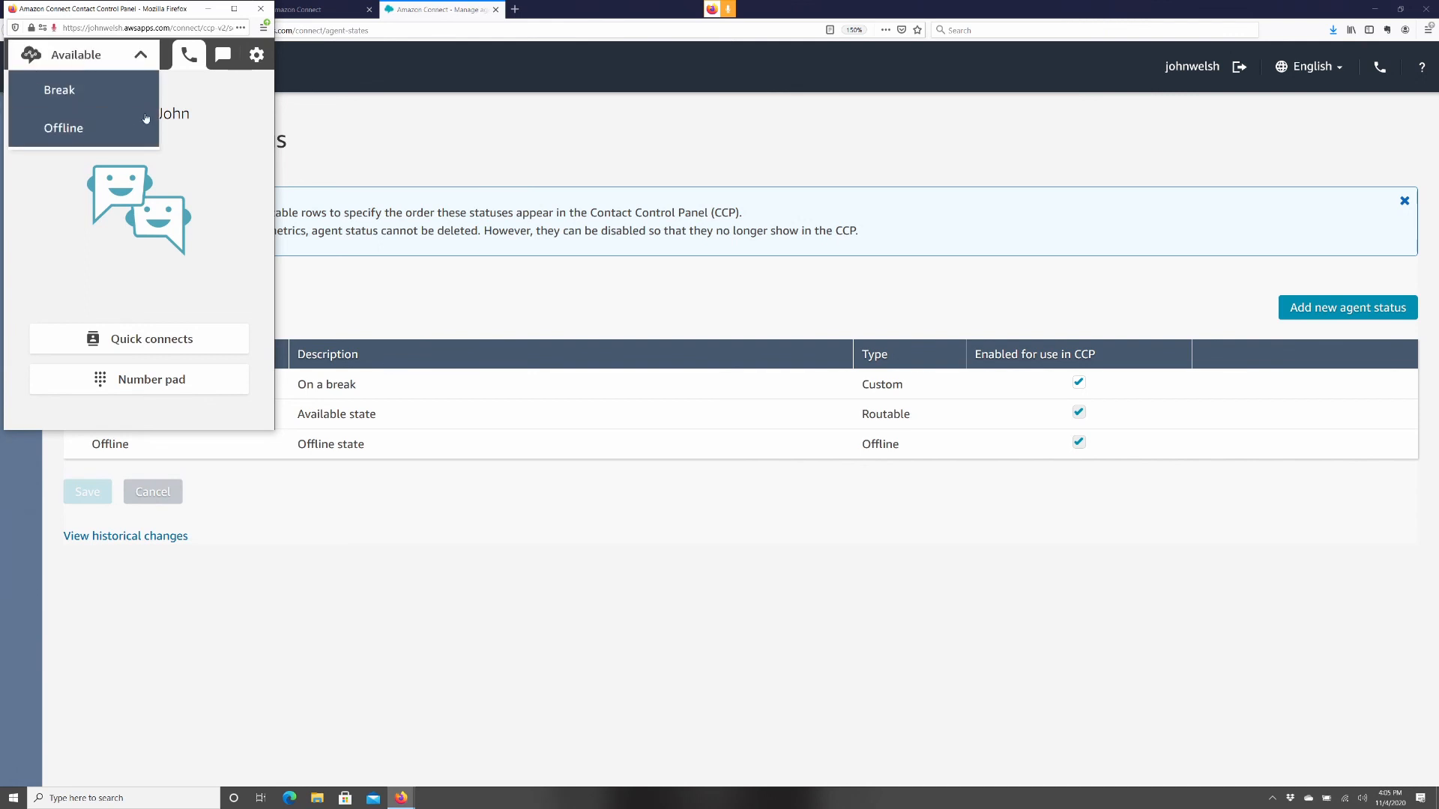
pyautogui.click(248, 174)
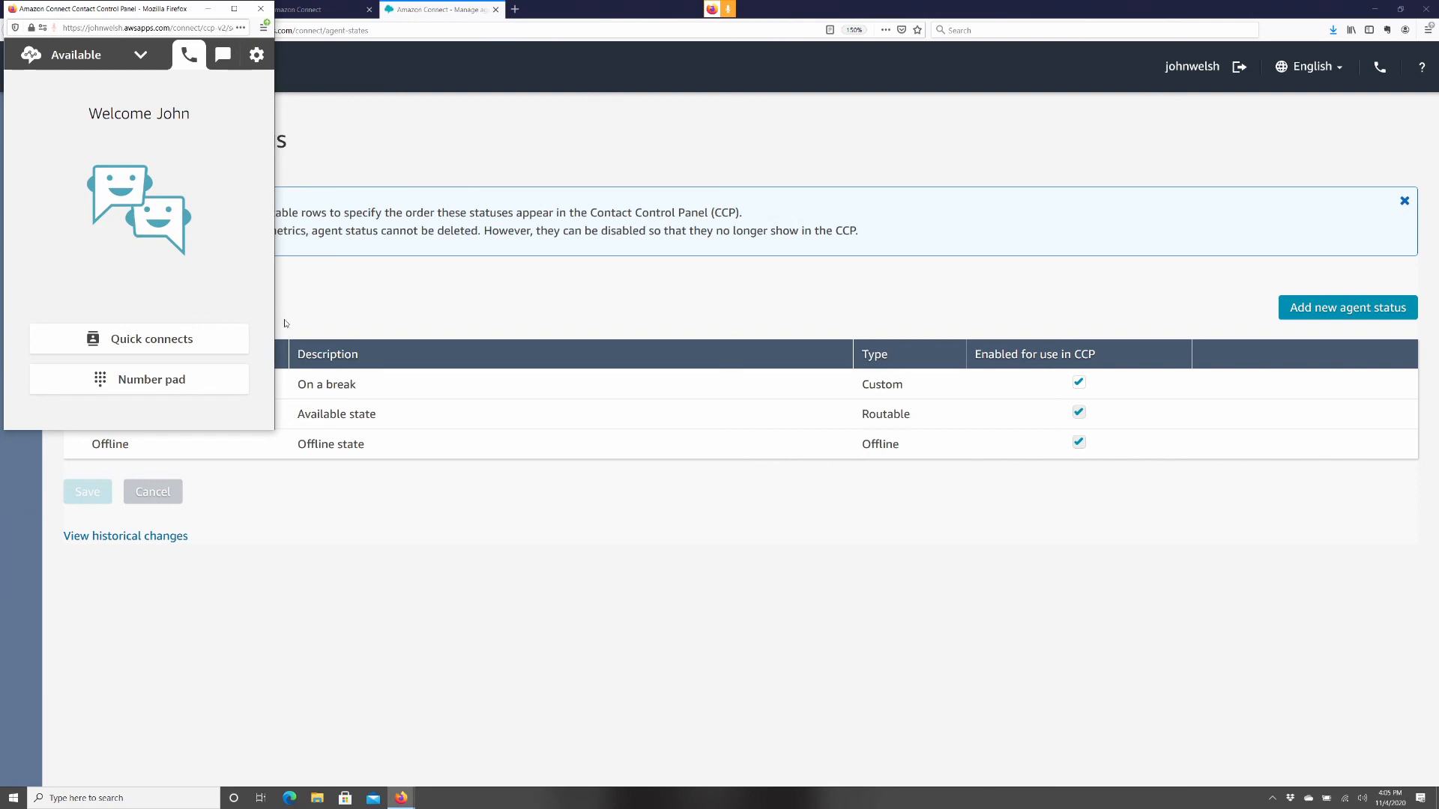
pyautogui.click(331, 314)
pyautogui.moveTo(17, 221)
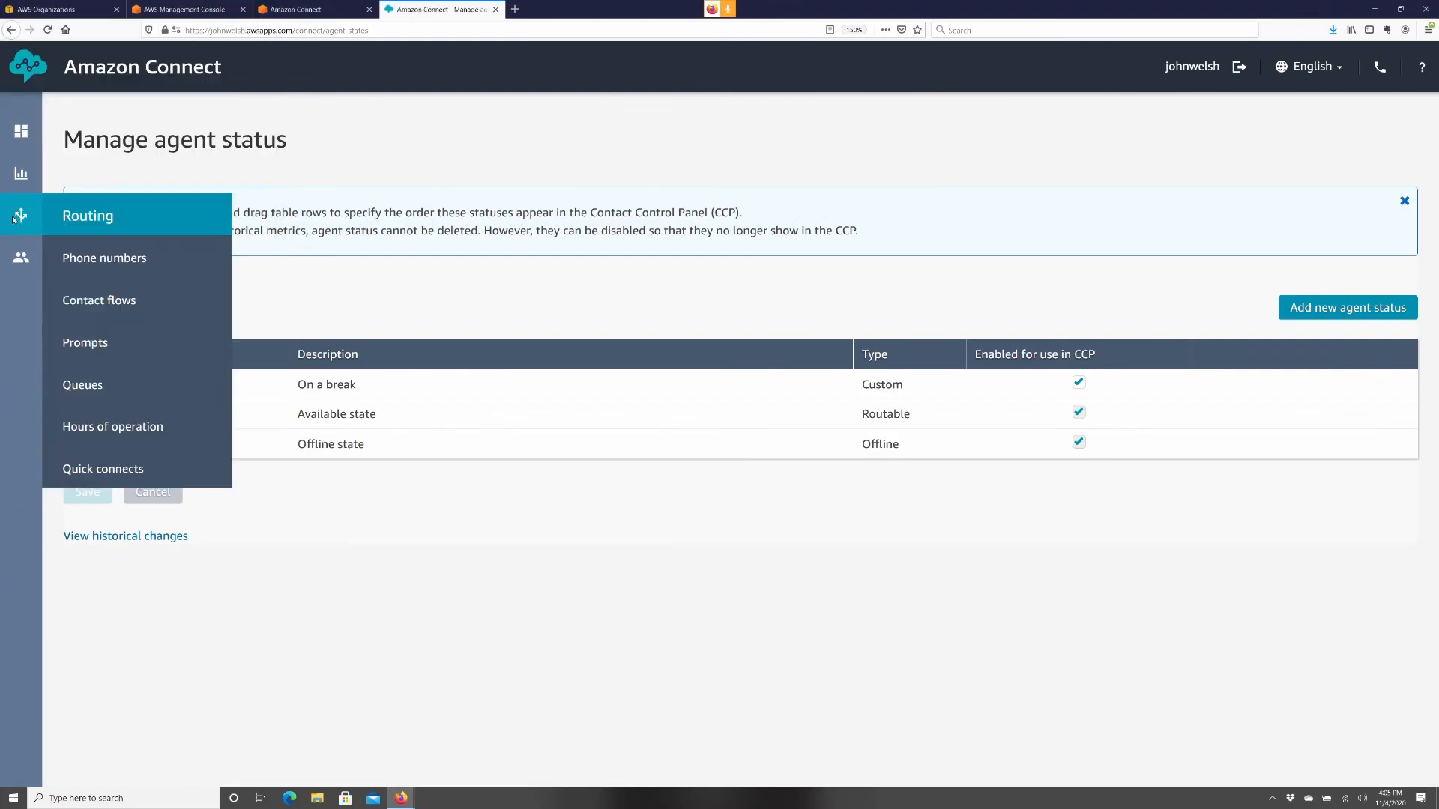